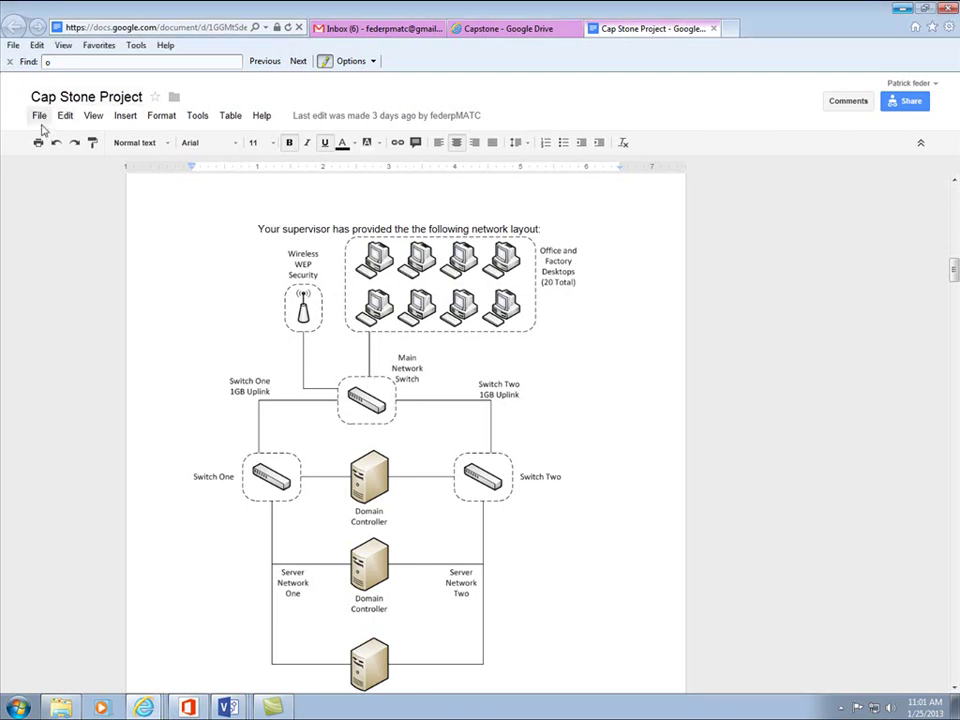
- Copy the Cap Stone Project document under the name 'Feder's Final Project'
{"action": "left_click", "coordinate": [40, 117]}
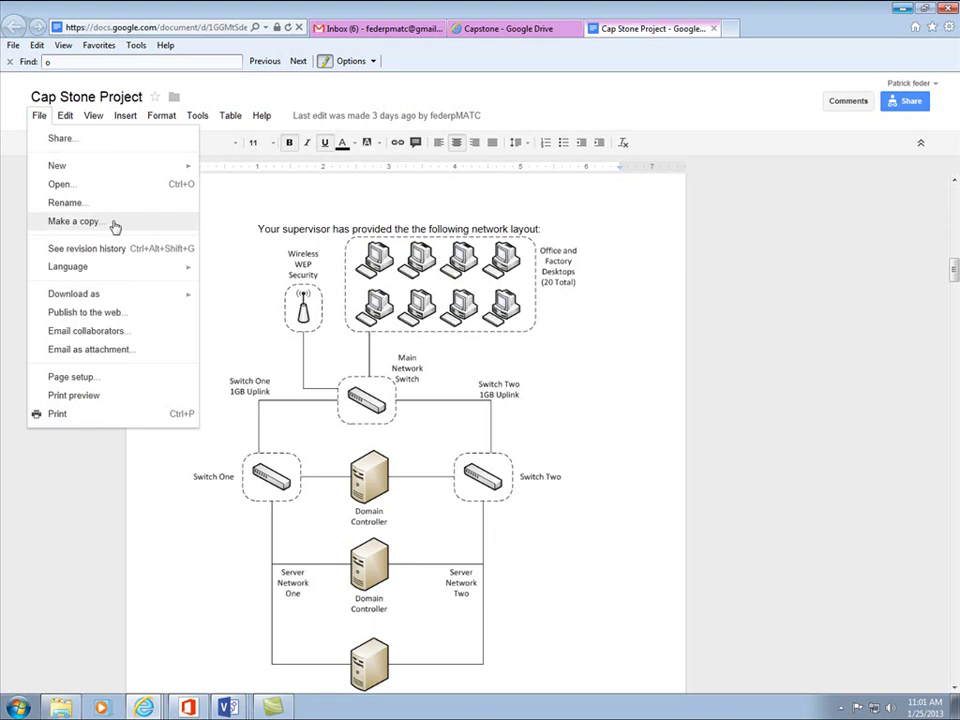
{"action": "left_click", "coordinate": [115, 222]}
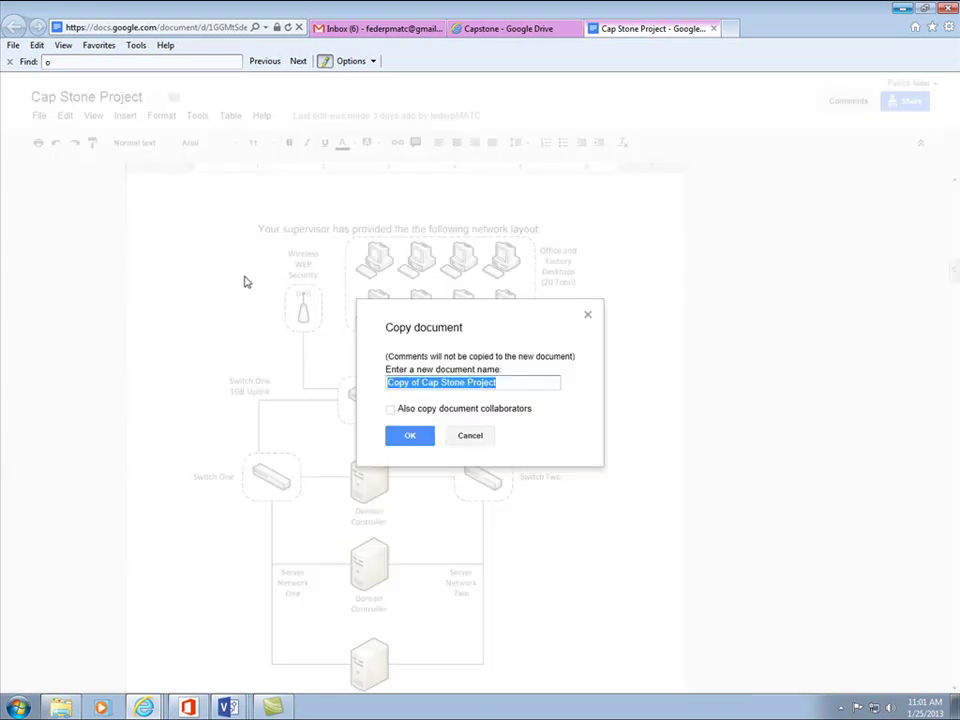
{"action": "type", "text": "Feder's"}
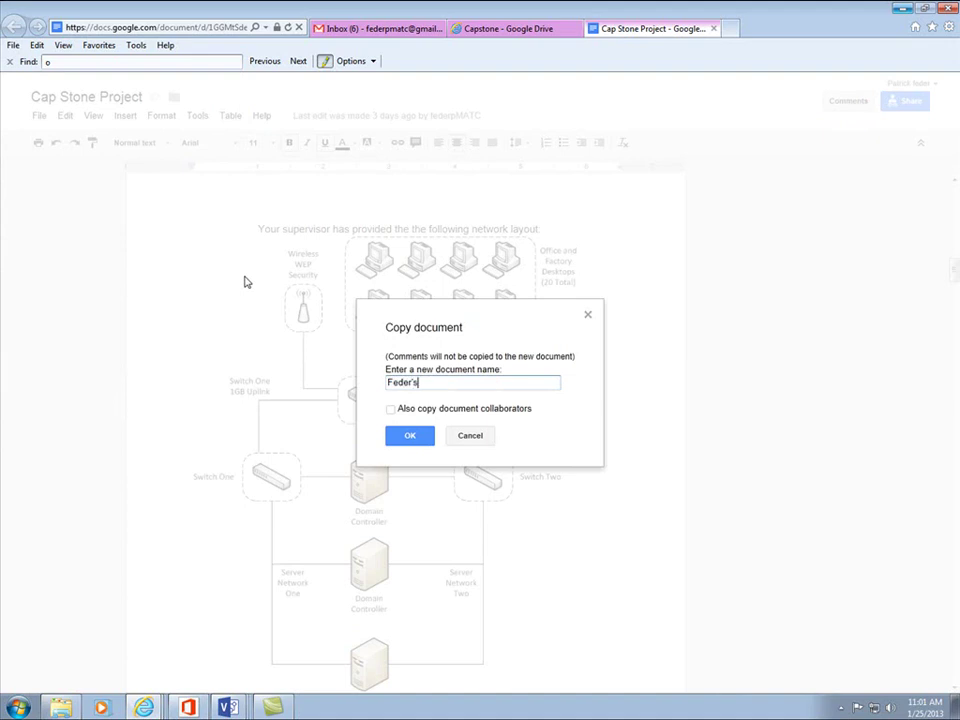
{"action": "type", "text": " Final Project"}
{"action": "left_click", "coordinate": [417, 444]}
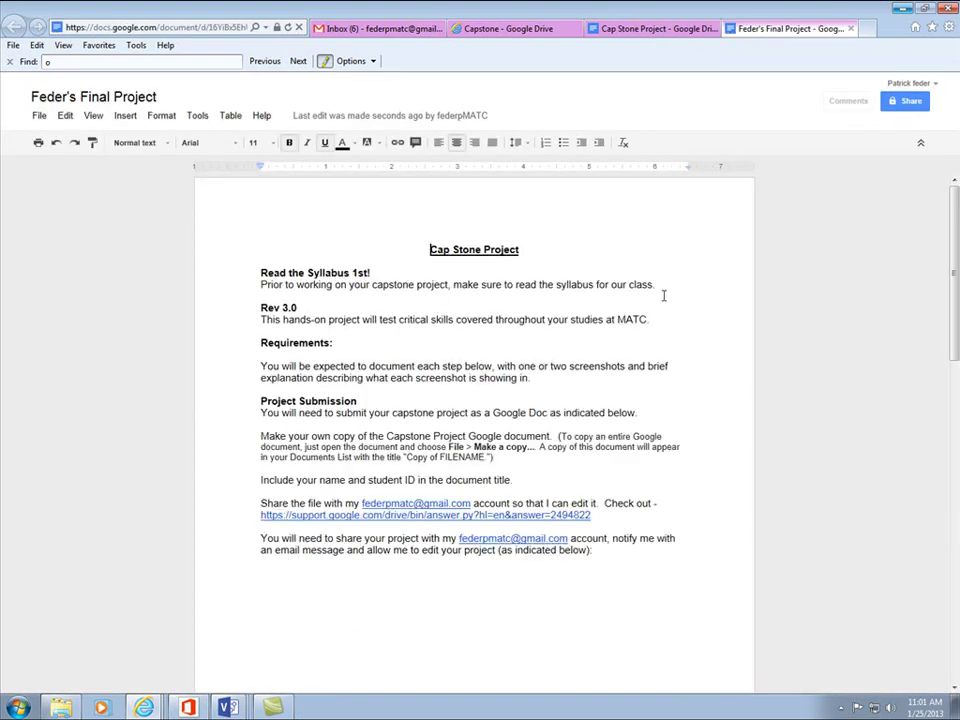
{"action": "scroll", "coordinate": [590, 329], "scroll_direction": "down", "scroll_amount": 2}
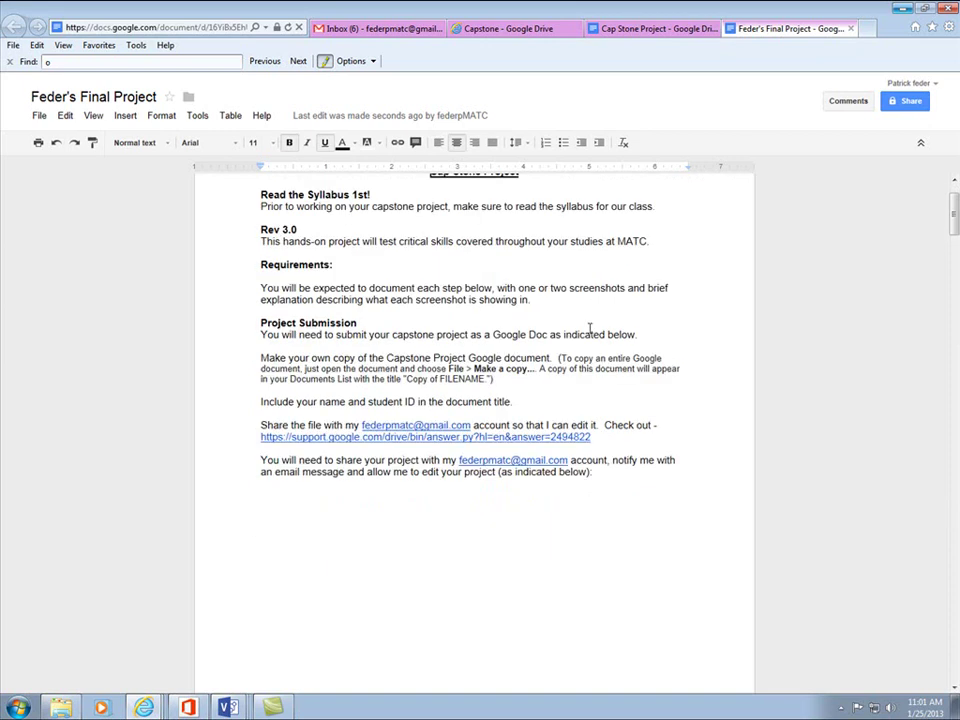
{"action": "scroll", "coordinate": [600, 330], "scroll_direction": "up", "scroll_amount": 2}
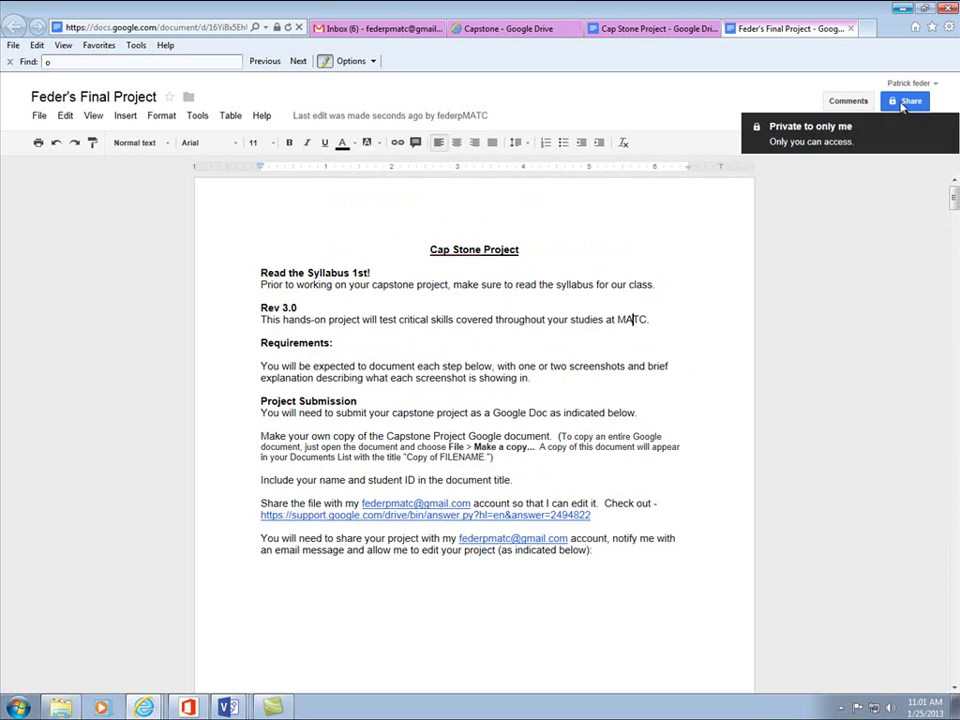
- Add the student's contact to the document's sharing list
{"action": "left_click", "coordinate": [905, 102]}
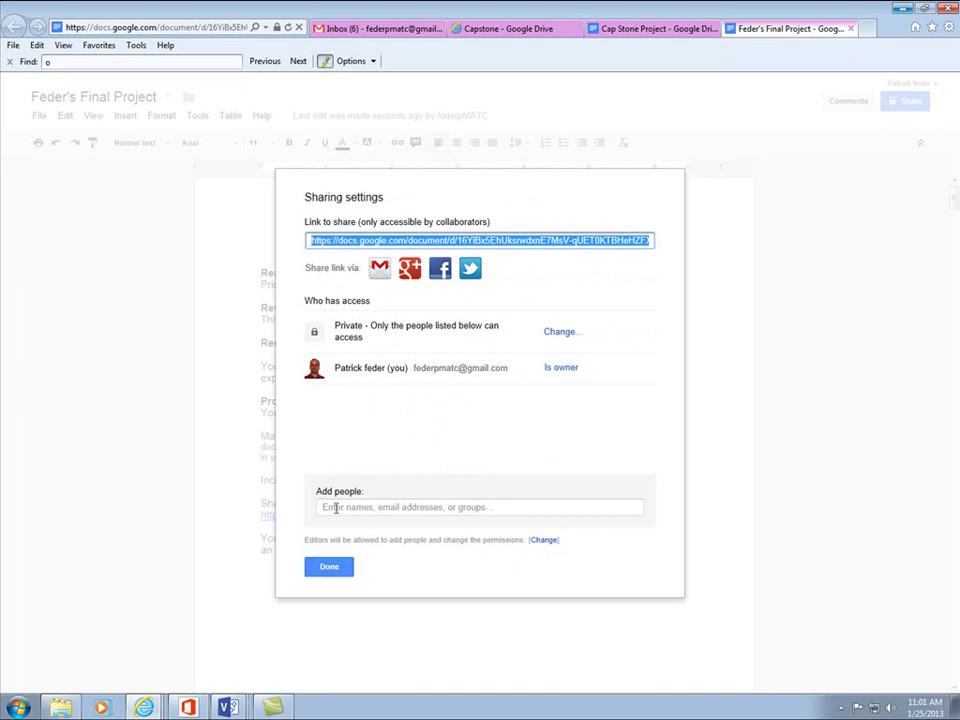
{"action": "left_click", "coordinate": [343, 508]}
{"action": "type", "text": "feder"}
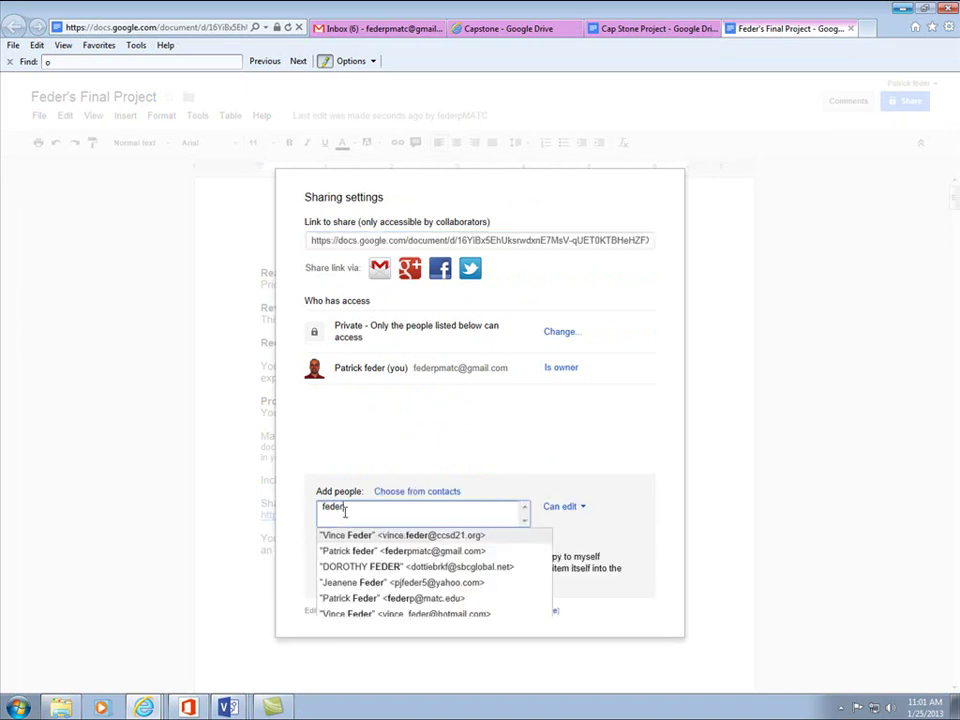
{"action": "type", "text": "pma"}
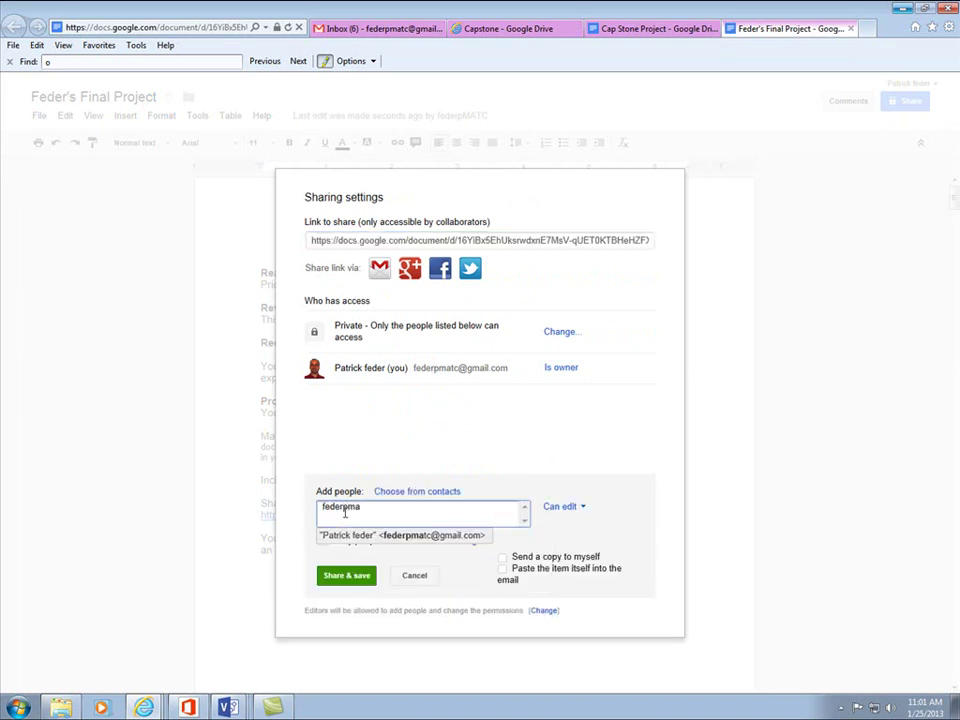
{"action": "left_click", "coordinate": [383, 538]}
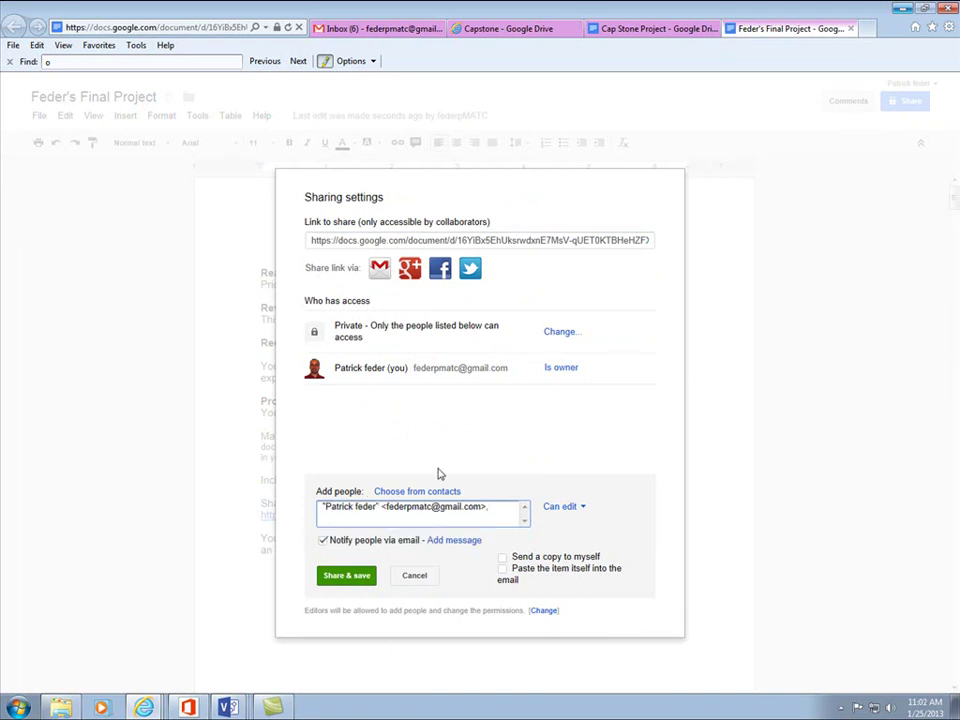
- Make the document Public on the web, save, and share it with the contact
{"action": "left_click", "coordinate": [566, 335]}
{"action": "left_click", "coordinate": [373, 345]}
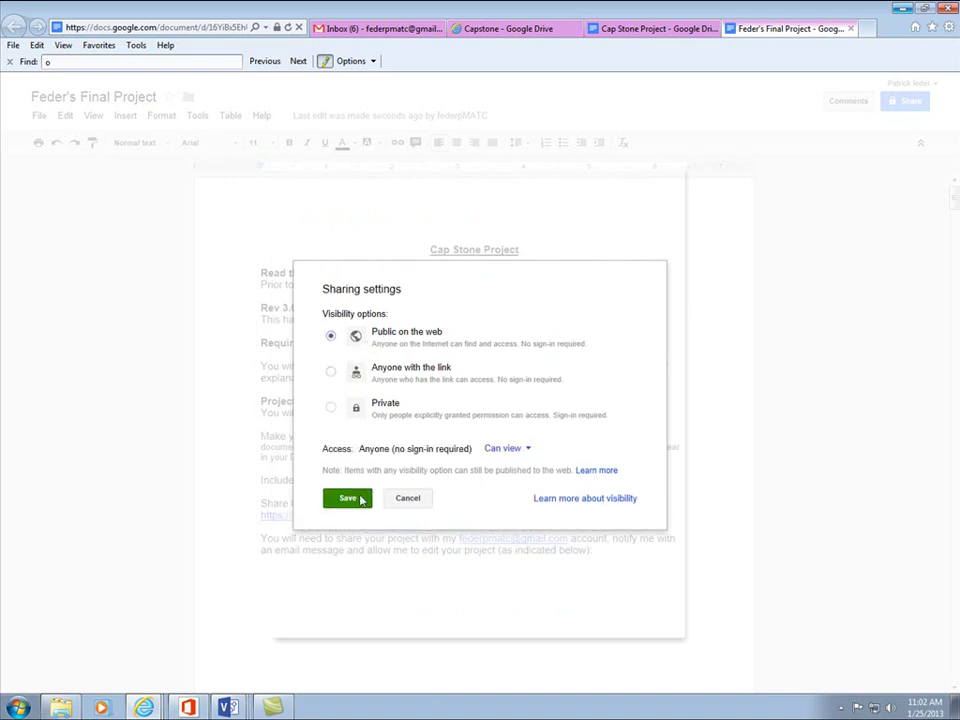
{"action": "left_click", "coordinate": [366, 498]}
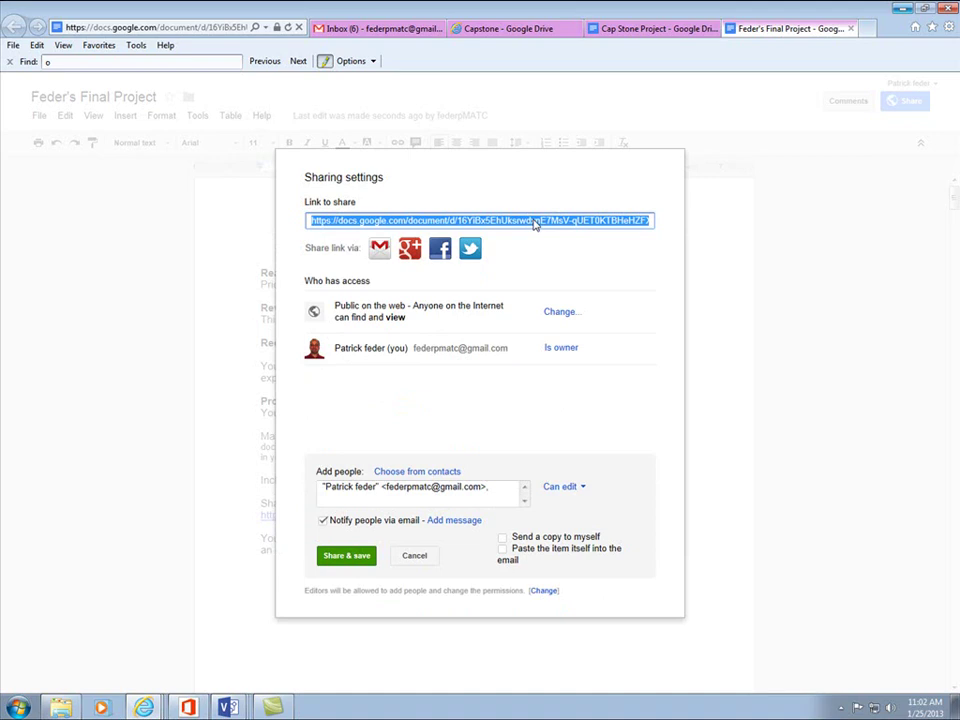
{"action": "left_click_drag", "start_coordinate": [388, 305], "coordinate": [444, 305]}
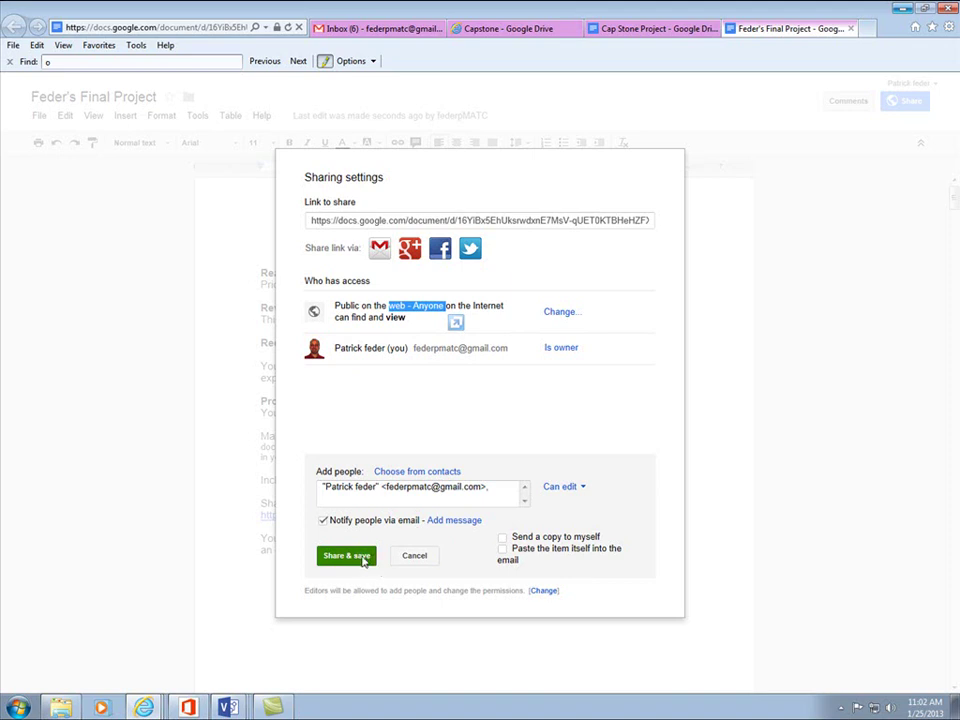
{"action": "left_click", "coordinate": [368, 558]}
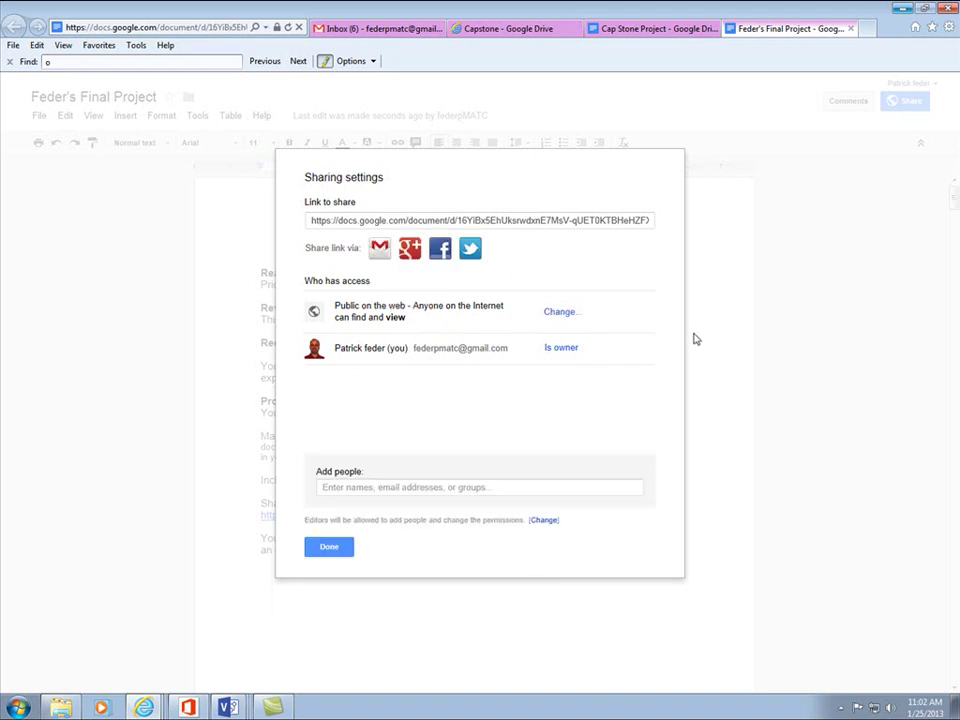
- Insert blank lines after the '[add your network diagram here]' placeholder, then bring up the Visio windows
{"action": "left_click", "coordinate": [318, 552]}
{"action": "scroll", "coordinate": [690, 420], "scroll_direction": "down", "scroll_amount": 10}
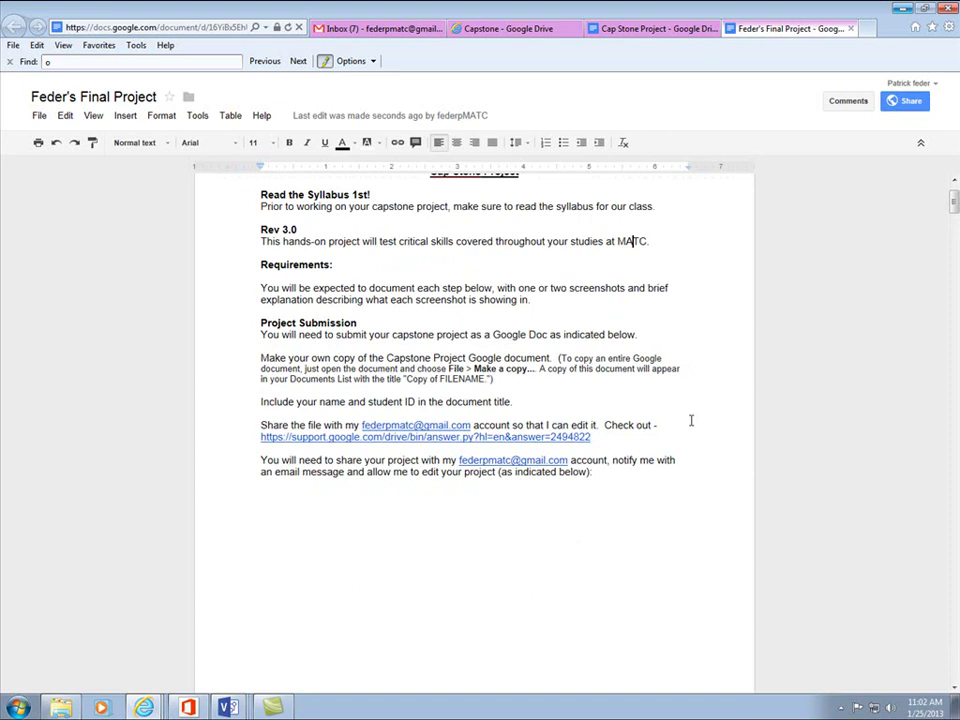
{"action": "scroll", "coordinate": [688, 426], "scroll_direction": "down", "scroll_amount": 15}
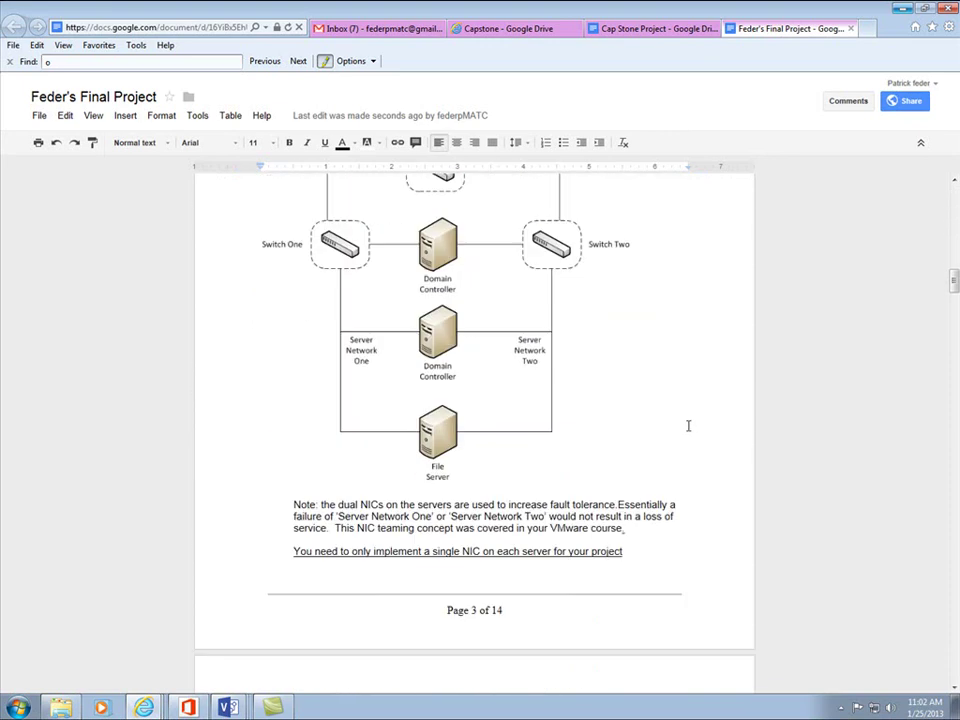
{"action": "scroll", "coordinate": [688, 426], "scroll_direction": "up", "scroll_amount": 3}
{"action": "scroll", "coordinate": [520, 334], "scroll_direction": "down", "scroll_amount": 12}
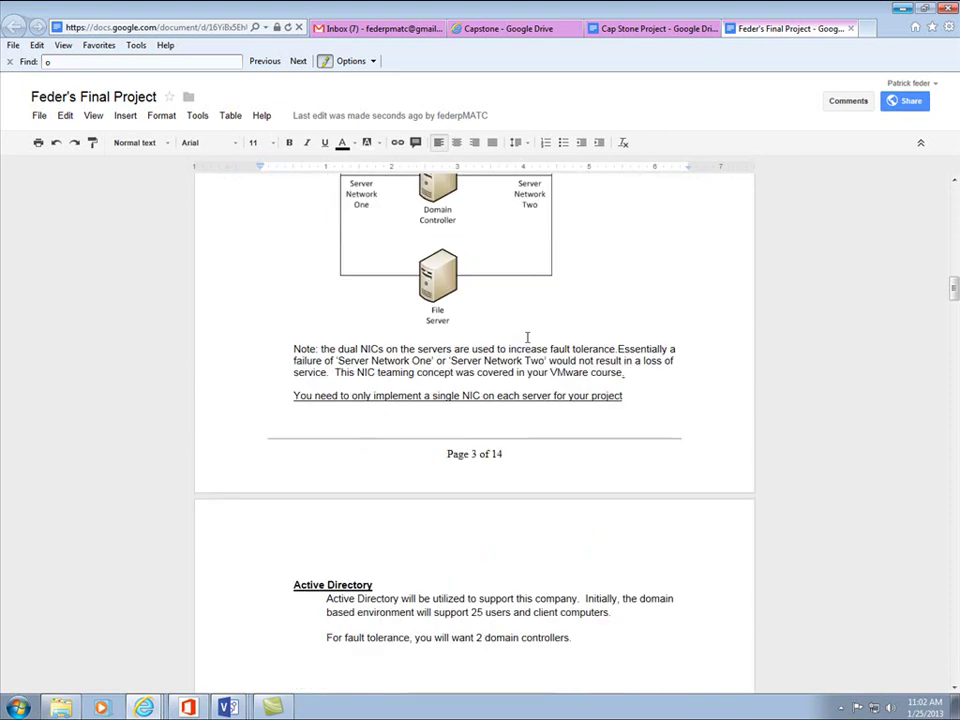
{"action": "scroll", "coordinate": [527, 338], "scroll_direction": "down", "scroll_amount": 10}
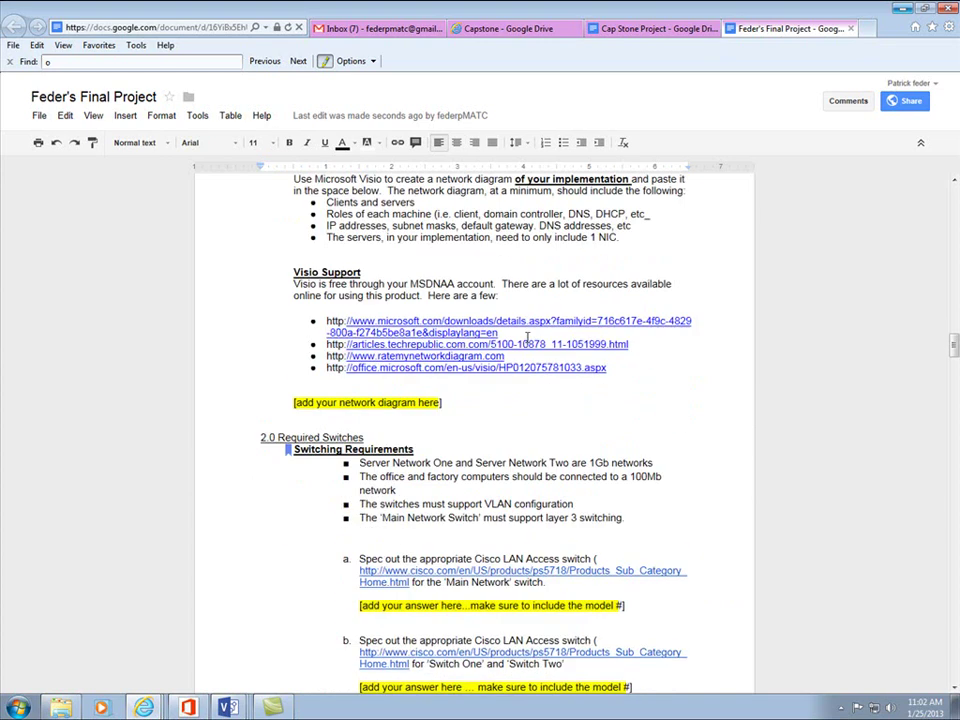
{"action": "scroll", "coordinate": [456, 403], "scroll_direction": "up", "scroll_amount": 2}
{"action": "left_click", "coordinate": [441, 482]}
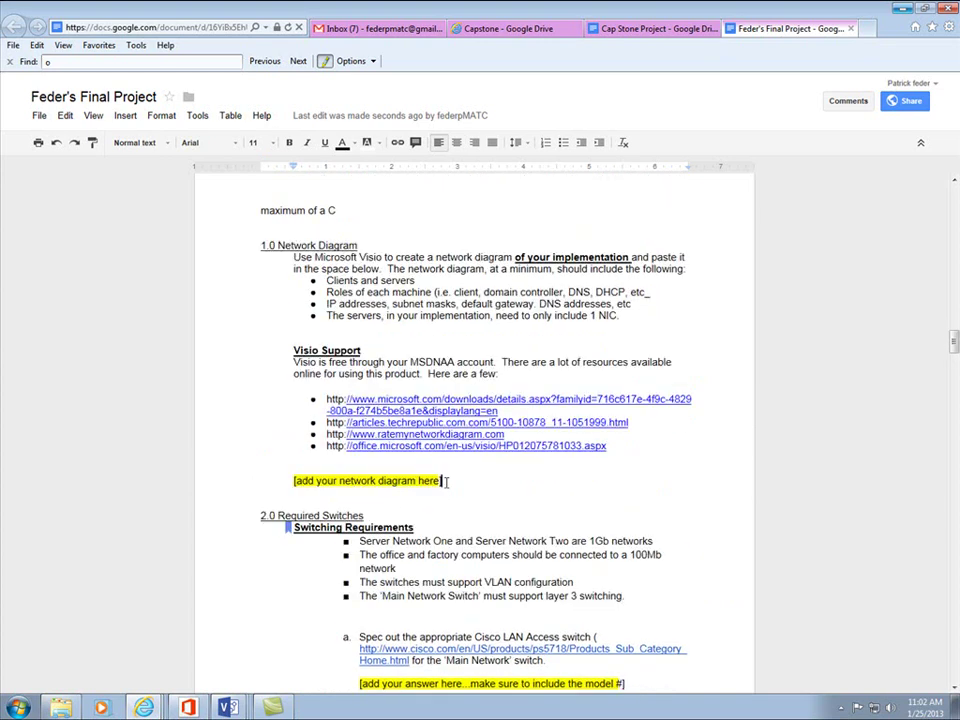
{"action": "key", "text": "Return"}
{"action": "key", "text": "Return"}
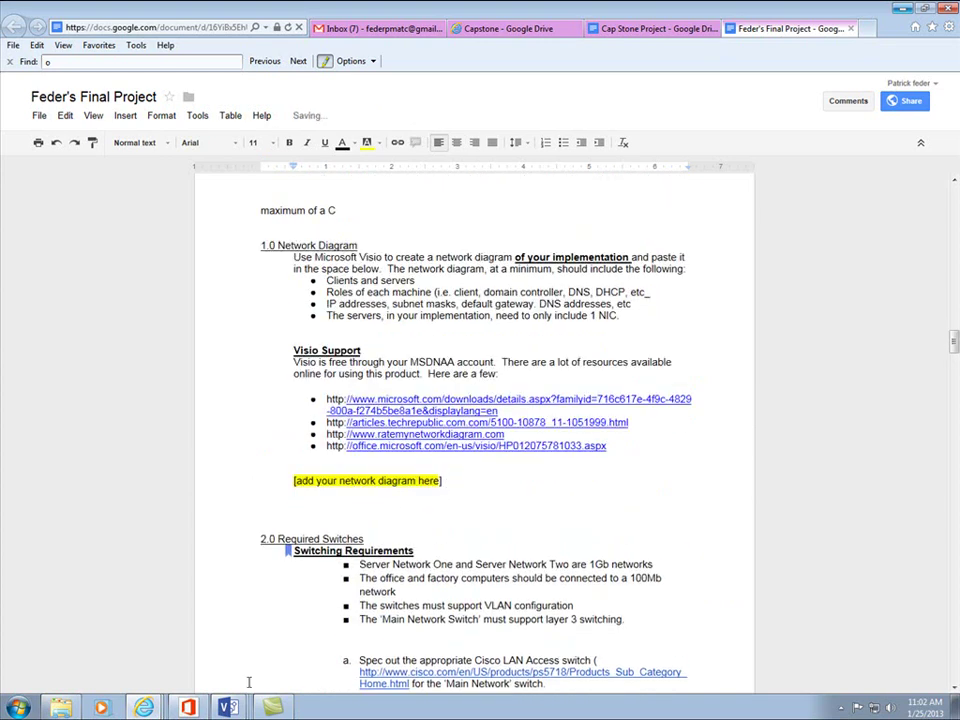
{"action": "left_click", "coordinate": [229, 707]}
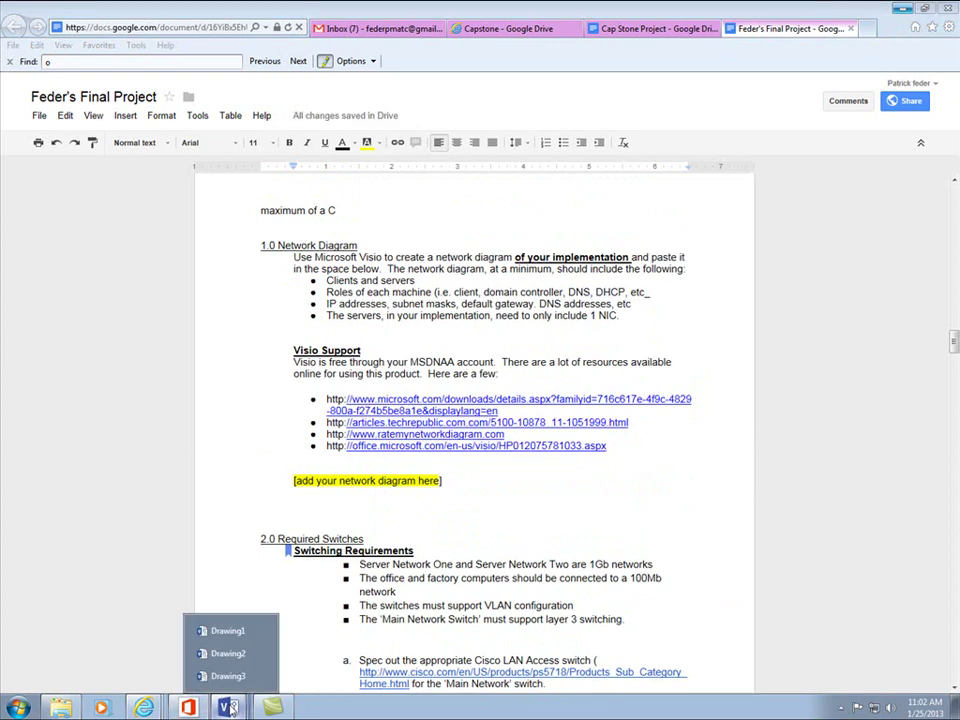
- From Drawing1, create a new drawing from the Detailed Network Diagram template in US Units
{"action": "left_click", "coordinate": [248, 631]}
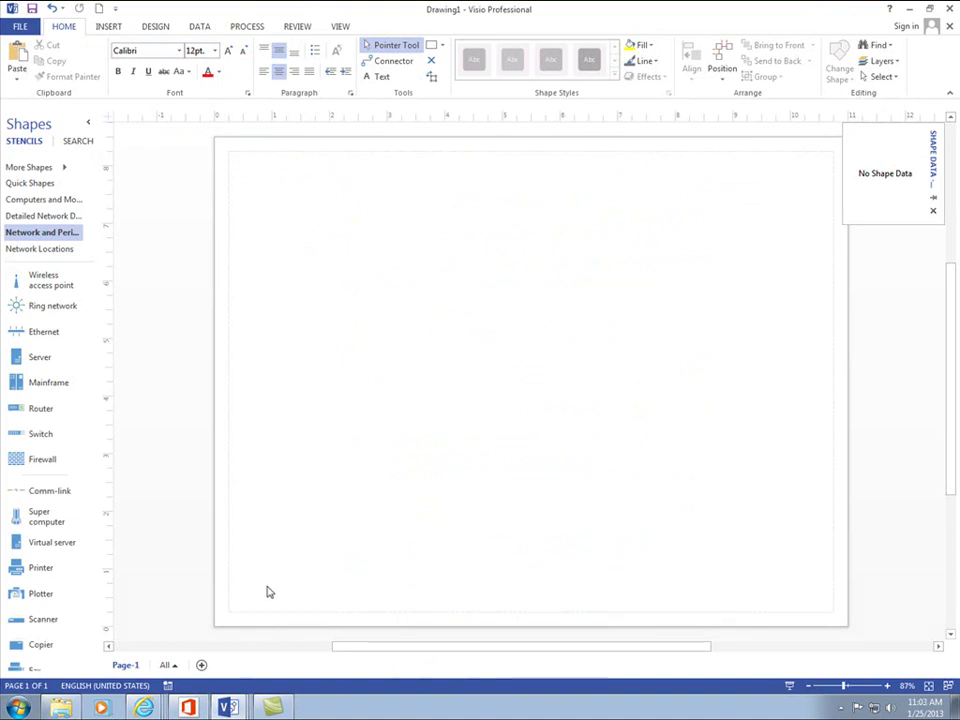
{"action": "left_click", "coordinate": [20, 27]}
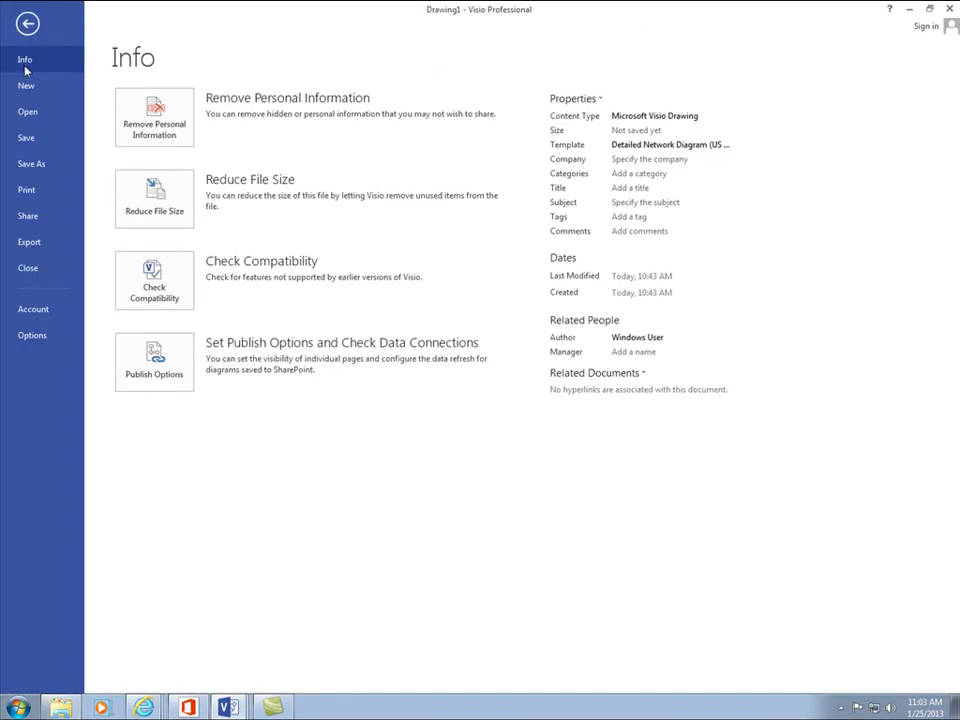
{"action": "left_click", "coordinate": [27, 87]}
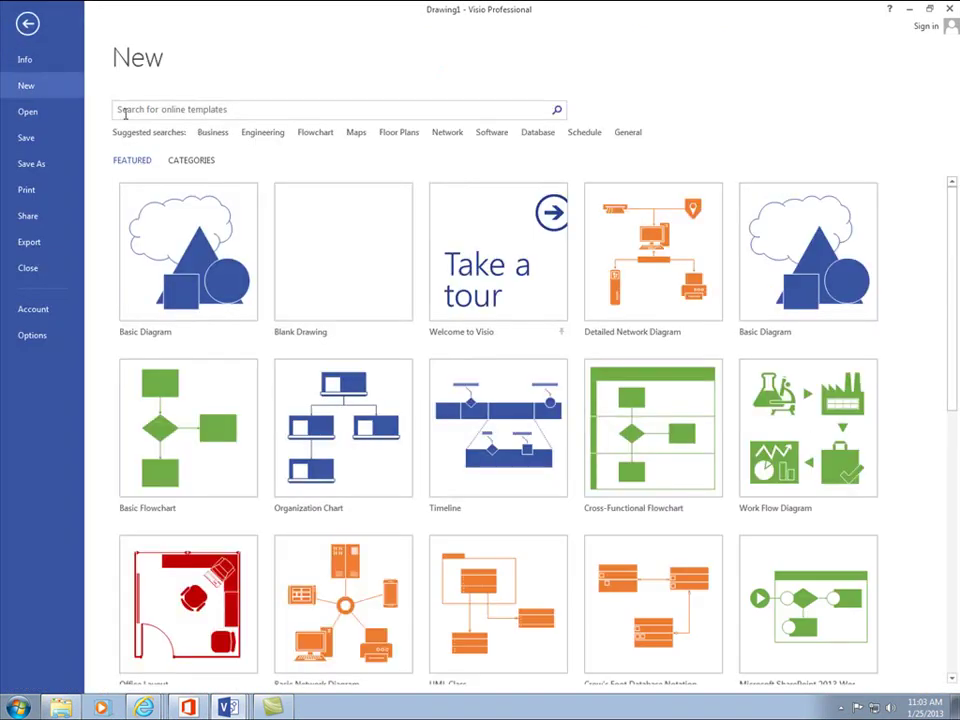
{"action": "left_click", "coordinate": [643, 283]}
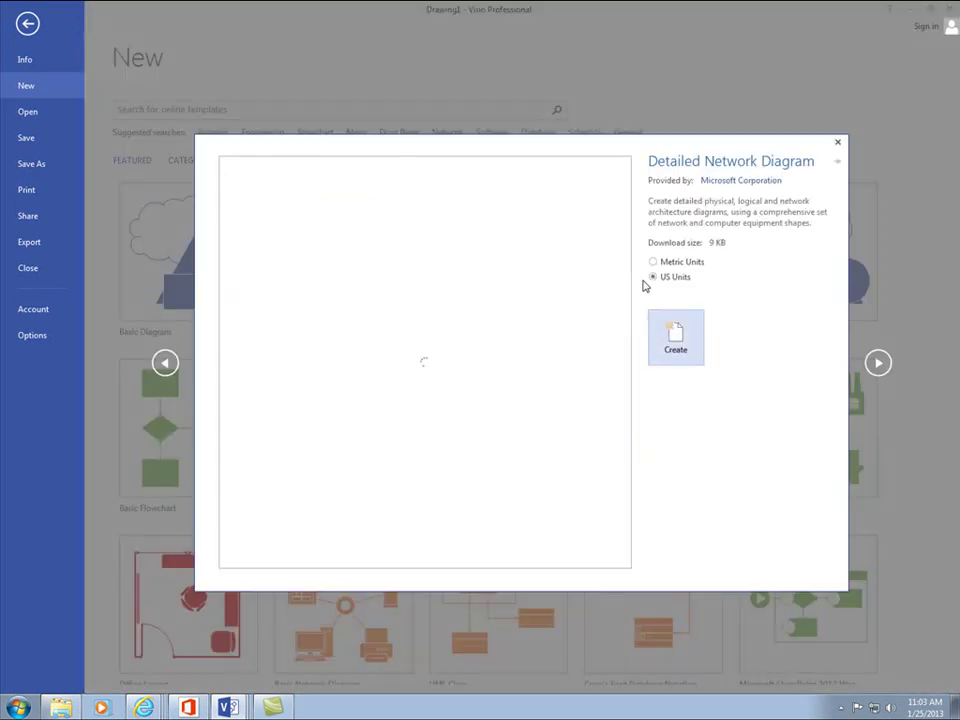
{"action": "left_click", "coordinate": [675, 350]}
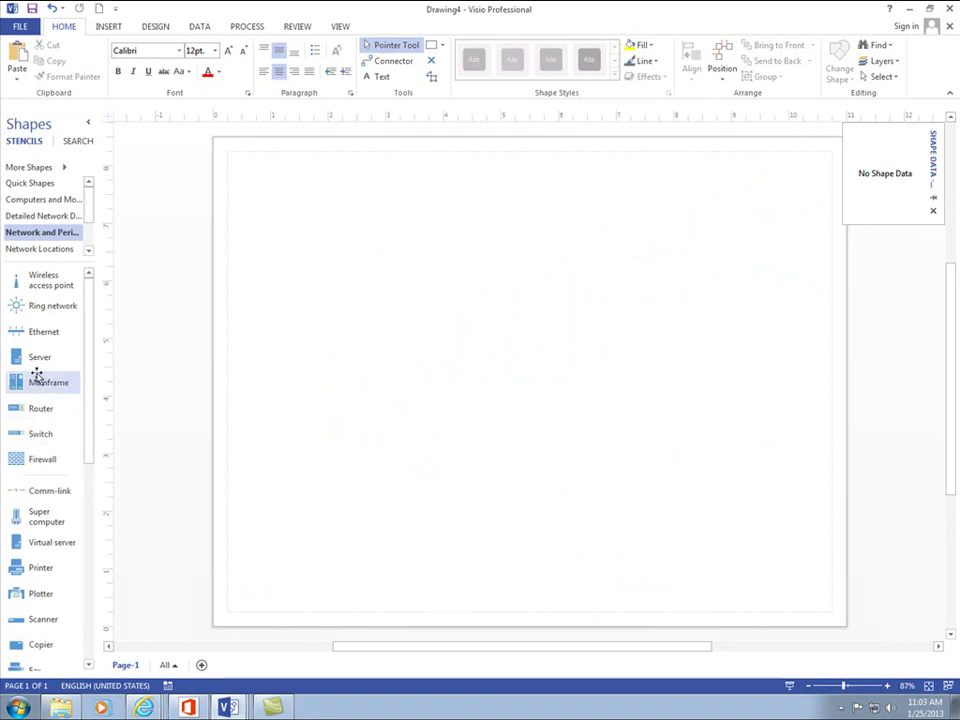
- Show the Detailed Network, Computers and Monitors, and Quick Shapes stencils in the Shapes pane
{"action": "left_click", "coordinate": [40, 216]}
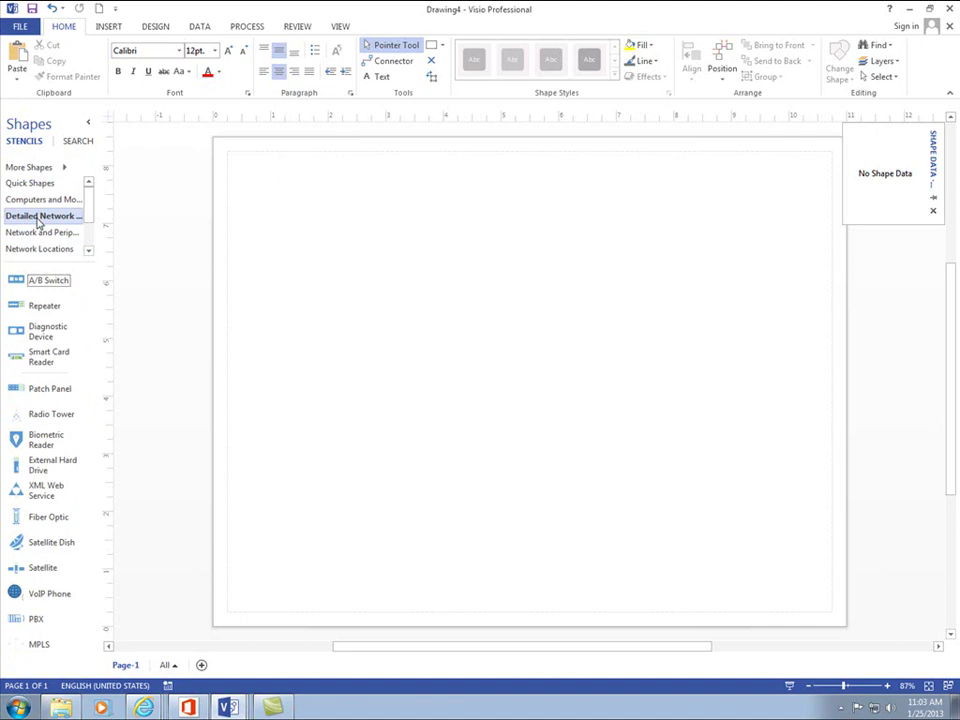
{"action": "left_click", "coordinate": [40, 199]}
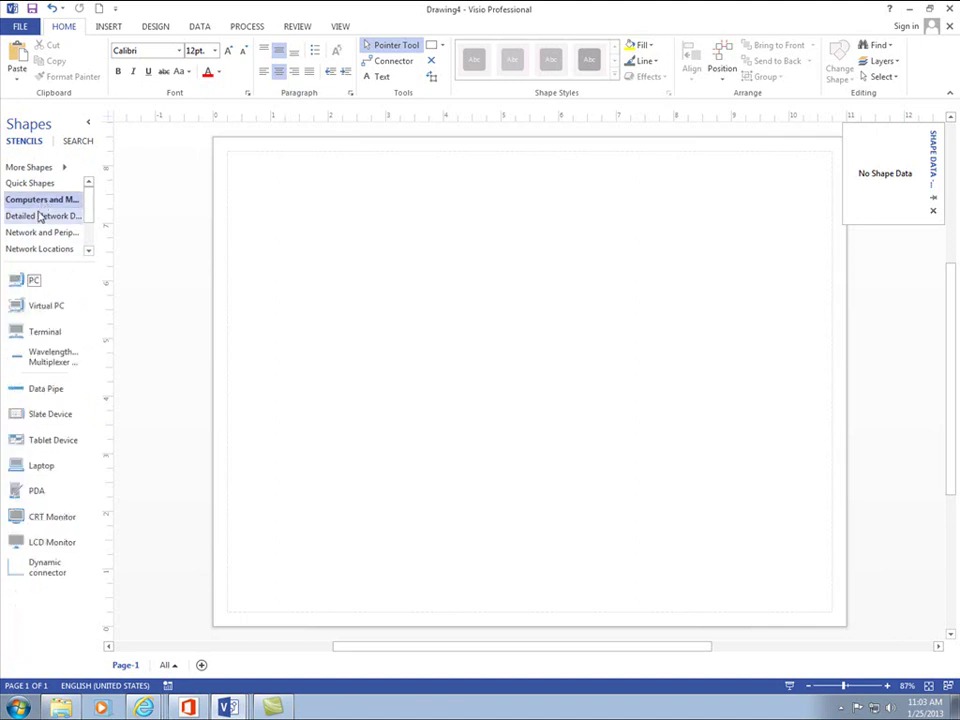
{"action": "left_click", "coordinate": [37, 184]}
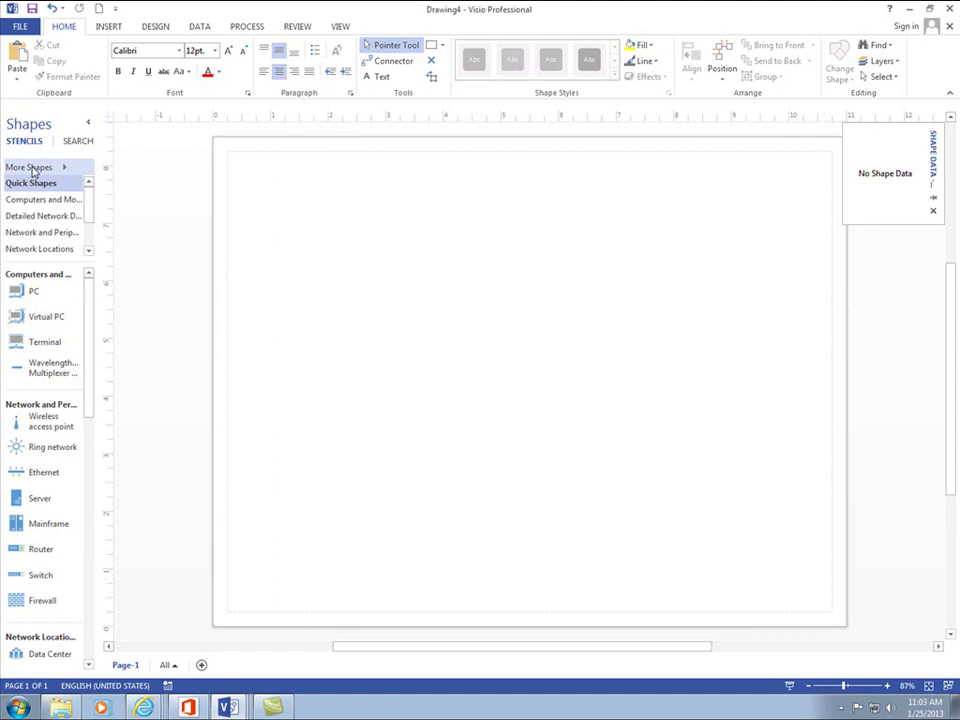
- Open the Switches - Catalyst 2960 stencil from the Downloads products_visio_icon folder
{"action": "left_click", "coordinate": [31, 170]}
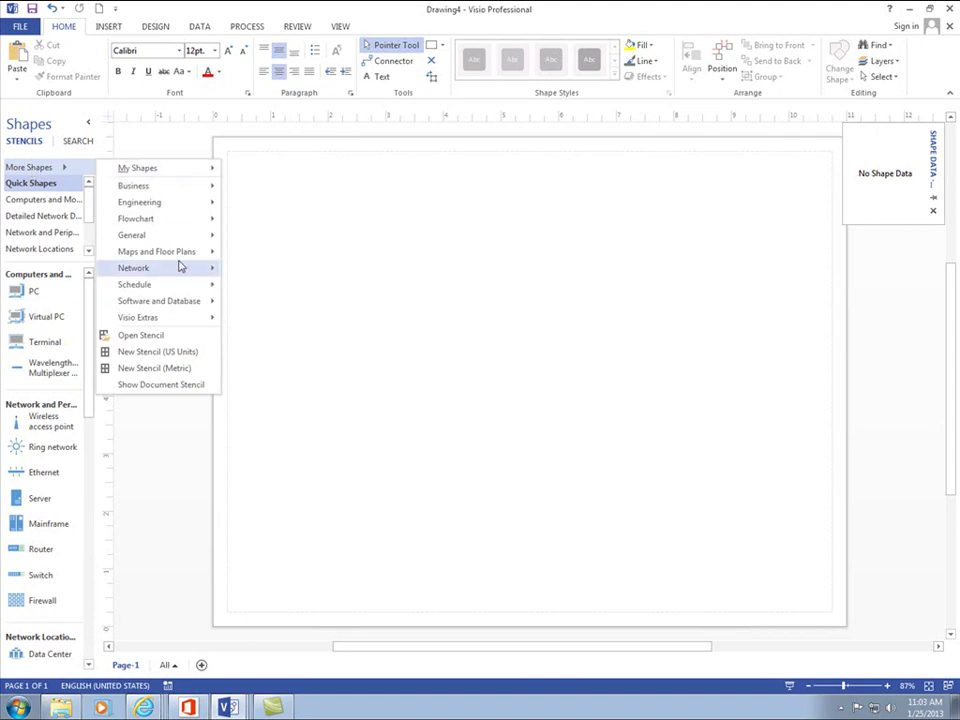
{"action": "left_click", "coordinate": [159, 336]}
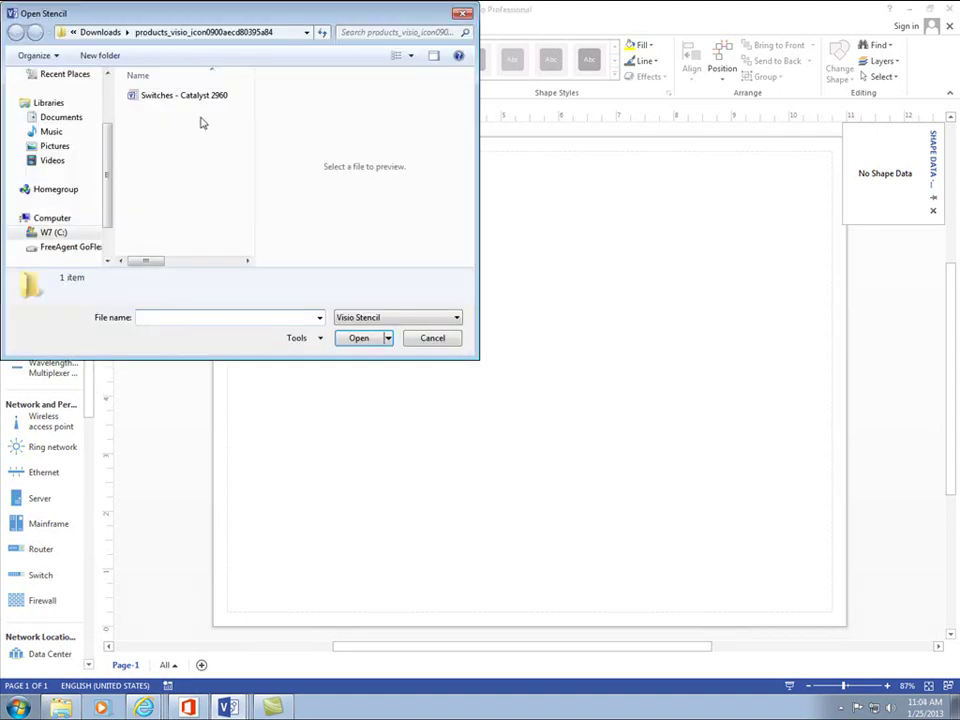
{"action": "left_click", "coordinate": [98, 33]}
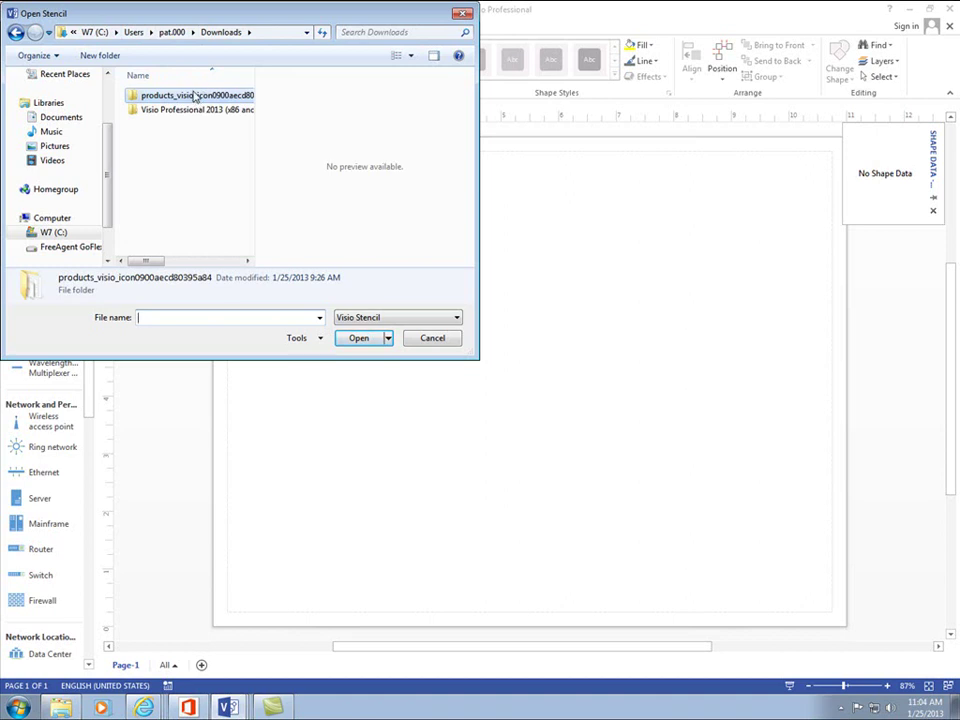
{"action": "double_click", "coordinate": [195, 97]}
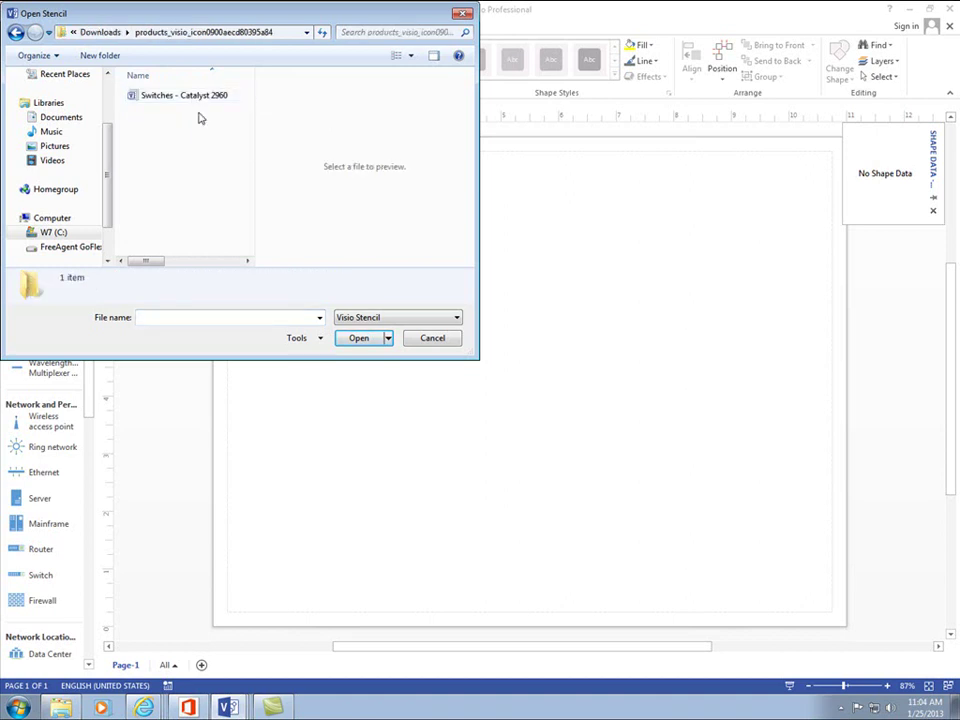
{"action": "left_click", "coordinate": [200, 96]}
{"action": "left_click", "coordinate": [355, 340]}
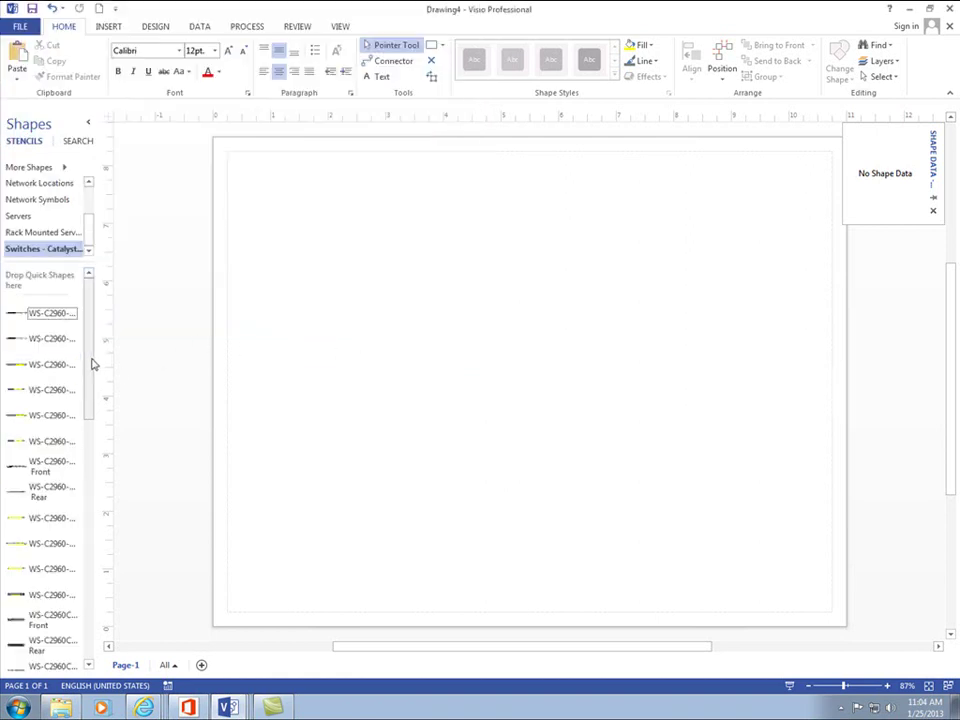
- Place the WS-C2960 Front and Rear switches and the Cisco R42610 rack on the page
{"action": "scroll", "coordinate": [60, 390], "scroll_direction": "down", "scroll_amount": 2}
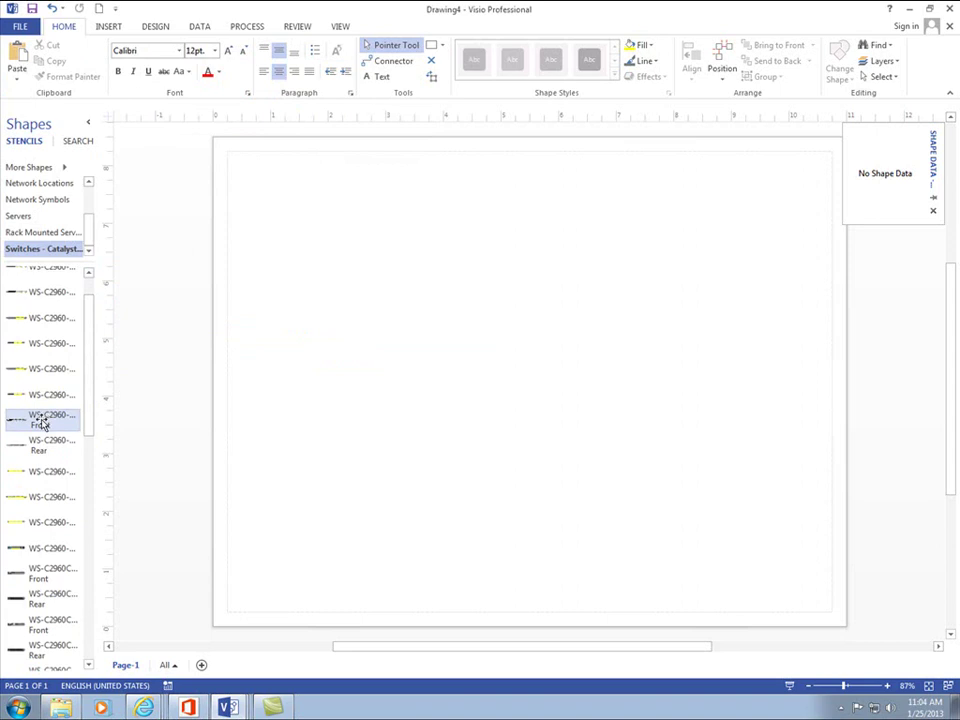
{"action": "left_click_drag", "start_coordinate": [40, 422], "coordinate": [468, 219]}
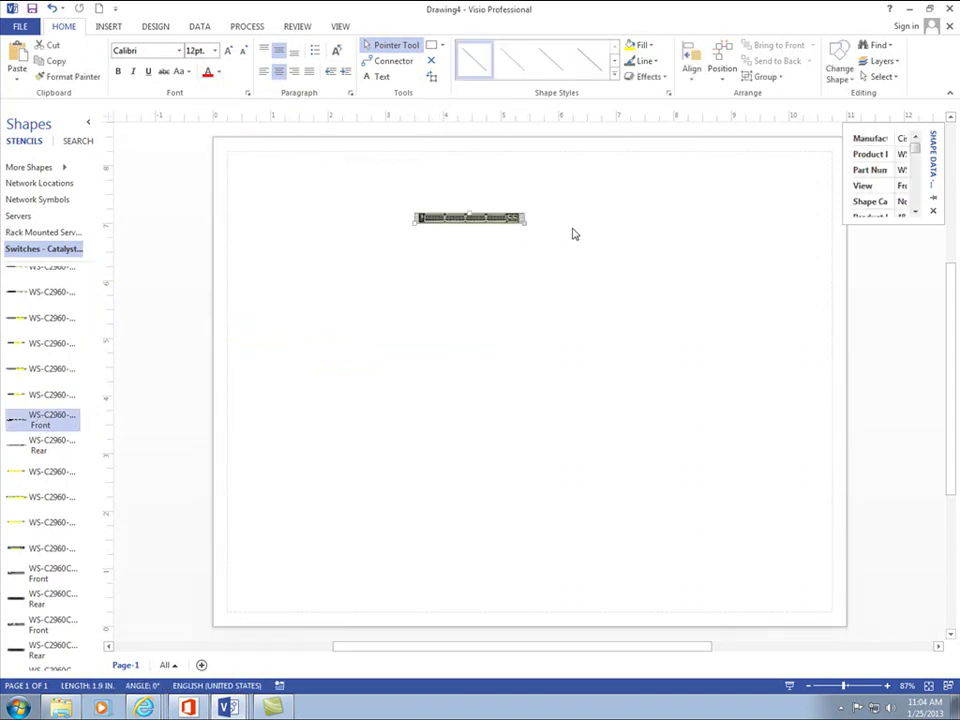
{"action": "left_click_drag", "start_coordinate": [41, 450], "coordinate": [467, 256]}
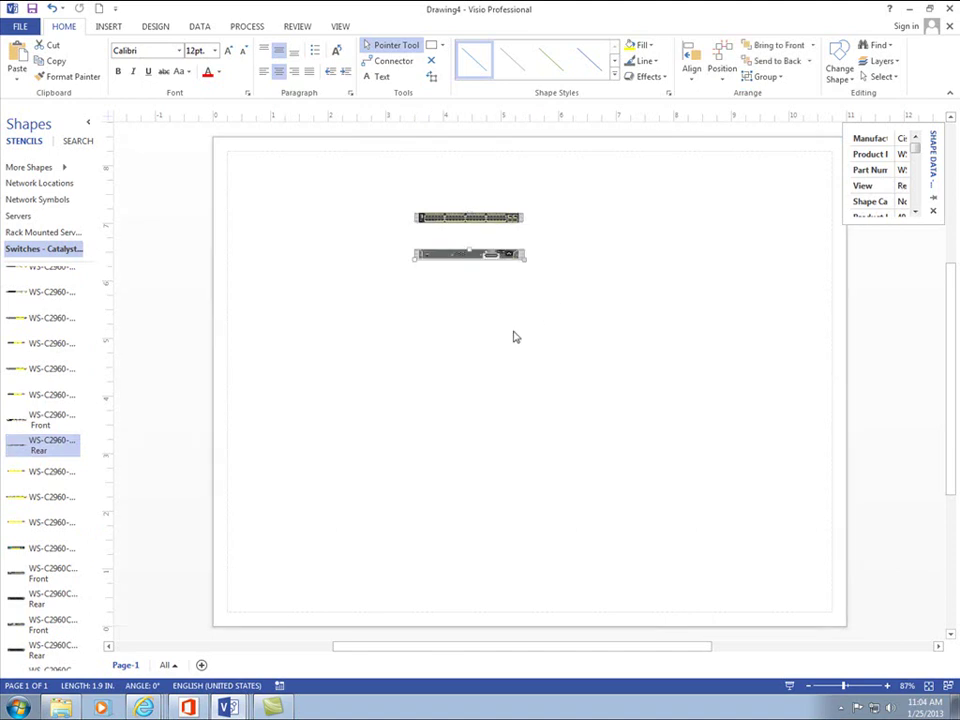
{"action": "scroll", "coordinate": [162, 420], "scroll_direction": "down", "scroll_amount": 1}
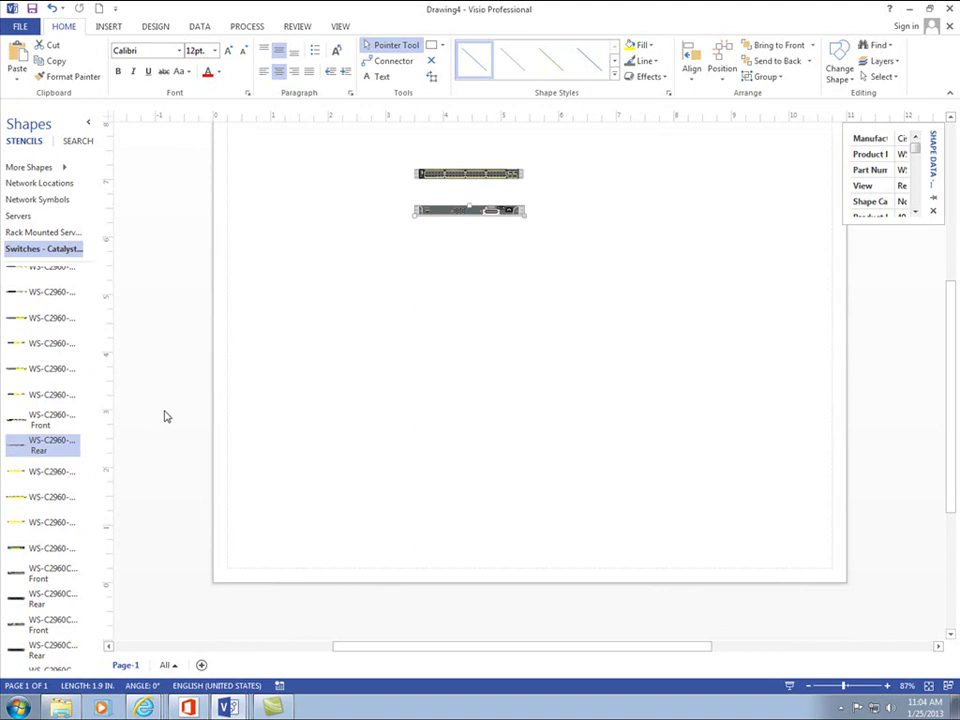
{"action": "scroll", "coordinate": [140, 430], "scroll_direction": "down", "scroll_amount": 2}
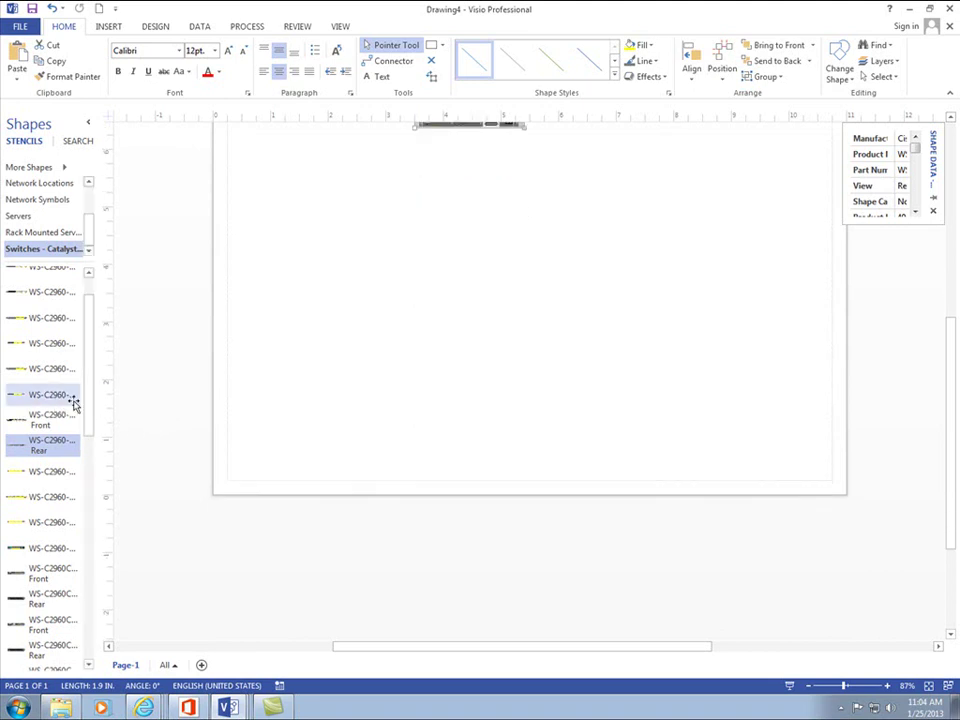
{"action": "left_click_drag", "start_coordinate": [90, 394], "coordinate": [370, 285]}
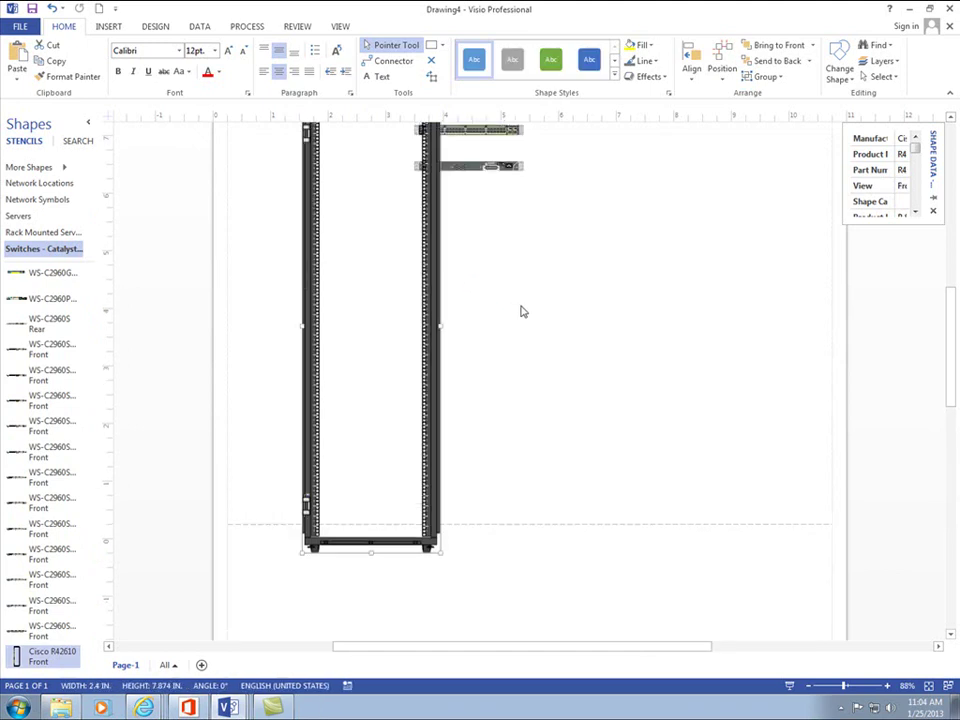
- Mount both Catalyst 2960 switches near the top of the rack and reposition the rack
{"action": "scroll", "coordinate": [515, 320], "scroll_direction": "up", "scroll_amount": 2}
{"action": "left_click_drag", "start_coordinate": [493, 300], "coordinate": [393, 330]}
{"action": "left_click", "coordinate": [483, 273]}
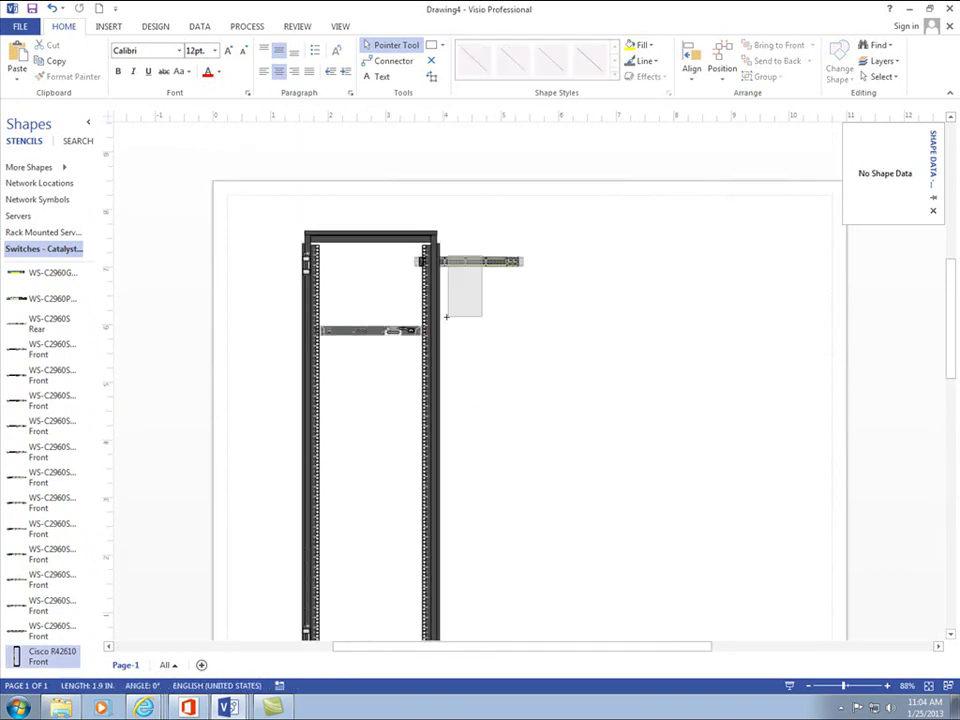
{"action": "left_click_drag", "start_coordinate": [485, 266], "coordinate": [390, 311]}
{"action": "left_click", "coordinate": [549, 356]}
{"action": "scroll", "coordinate": [549, 356], "scroll_direction": "down", "scroll_amount": 1}
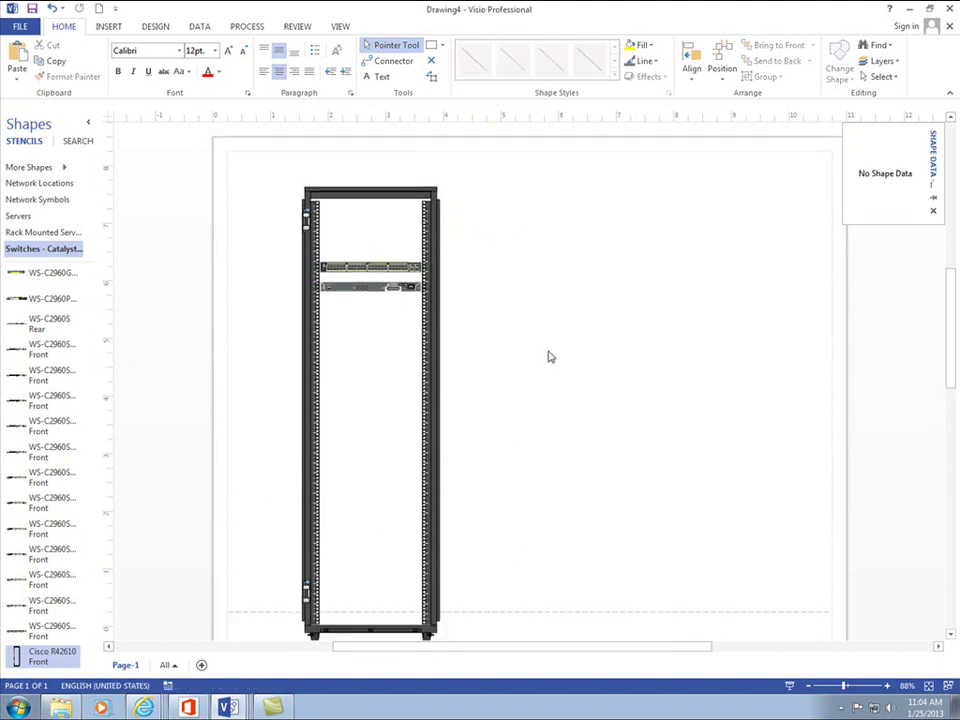
{"action": "left_click_drag", "start_coordinate": [434, 371], "coordinate": [439, 345]}
{"action": "left_click", "coordinate": [505, 318]}
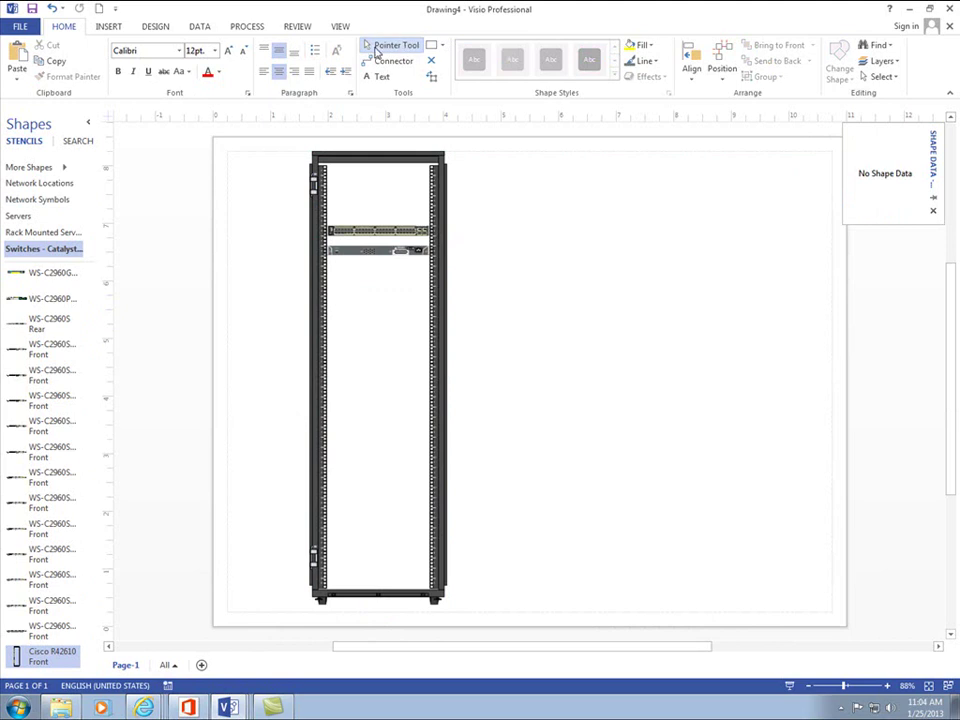
{"action": "left_click_drag", "start_coordinate": [528, 146], "coordinate": [250, 646]}
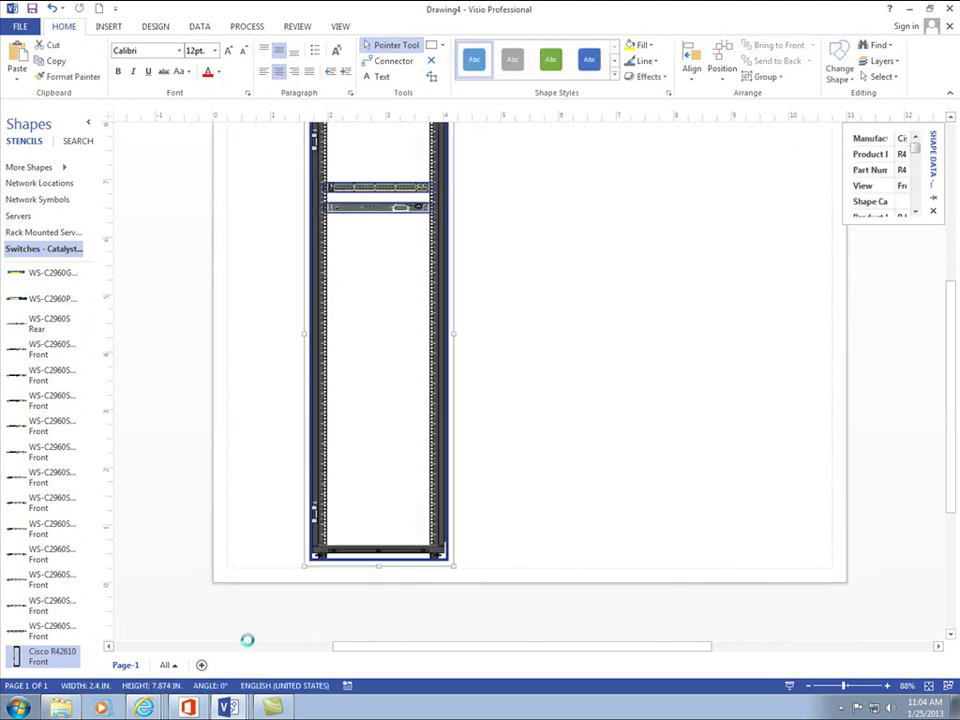
- Delete the rack and its mounted switches from the page
{"action": "key", "text": "Delete"}
{"action": "left_click", "coordinate": [22, 170]}
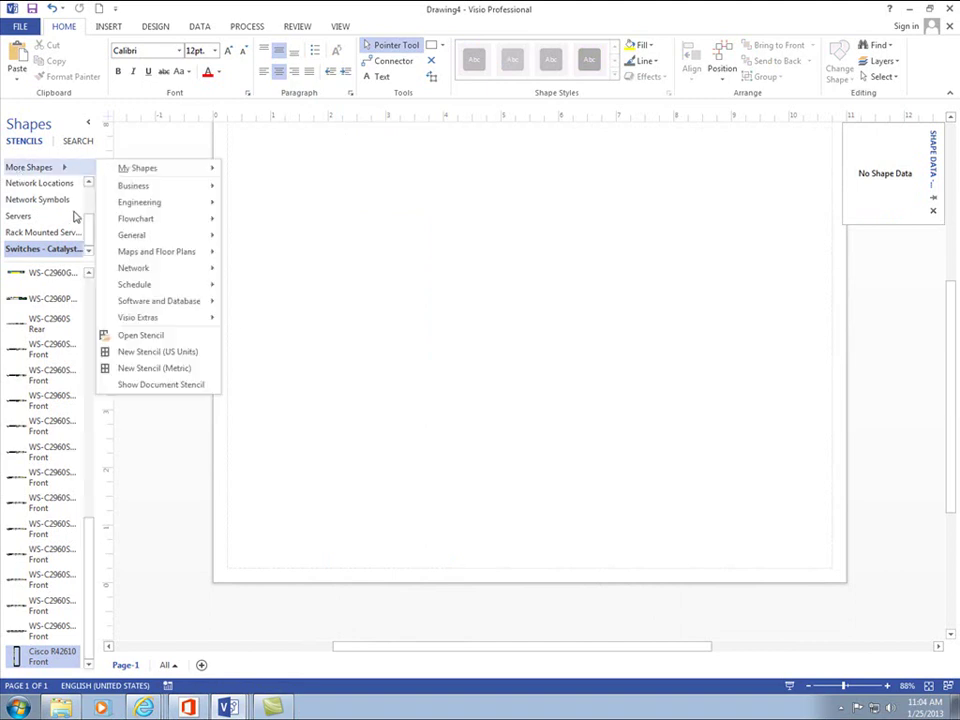
{"action": "left_click_drag", "start_coordinate": [90, 233], "coordinate": [94, 199]}
{"action": "left_click", "coordinate": [45, 170]}
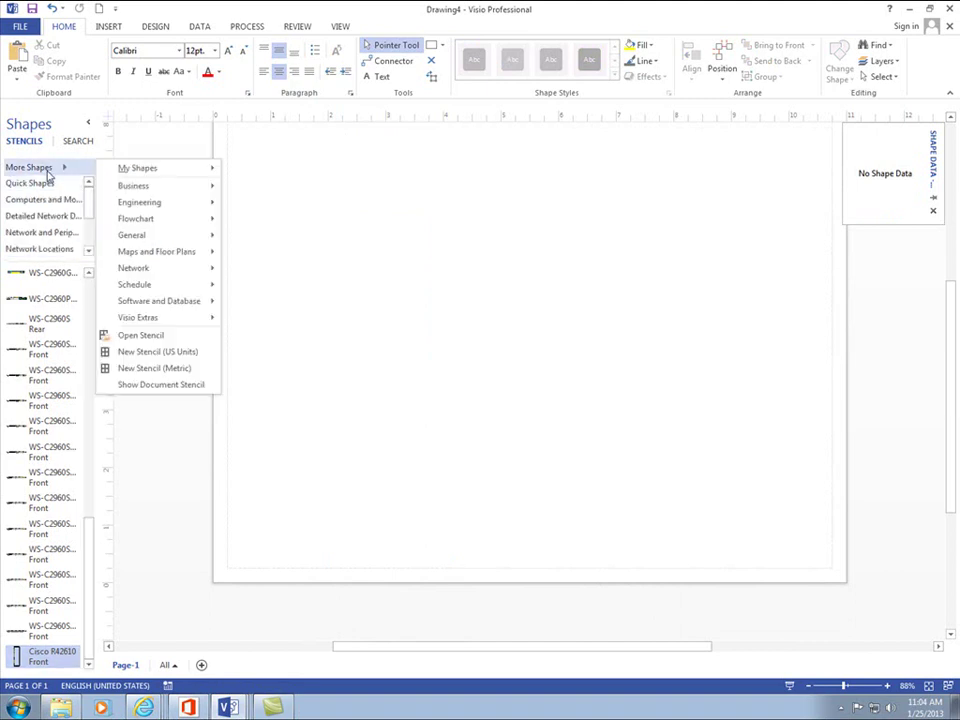
{"action": "left_click", "coordinate": [32, 184]}
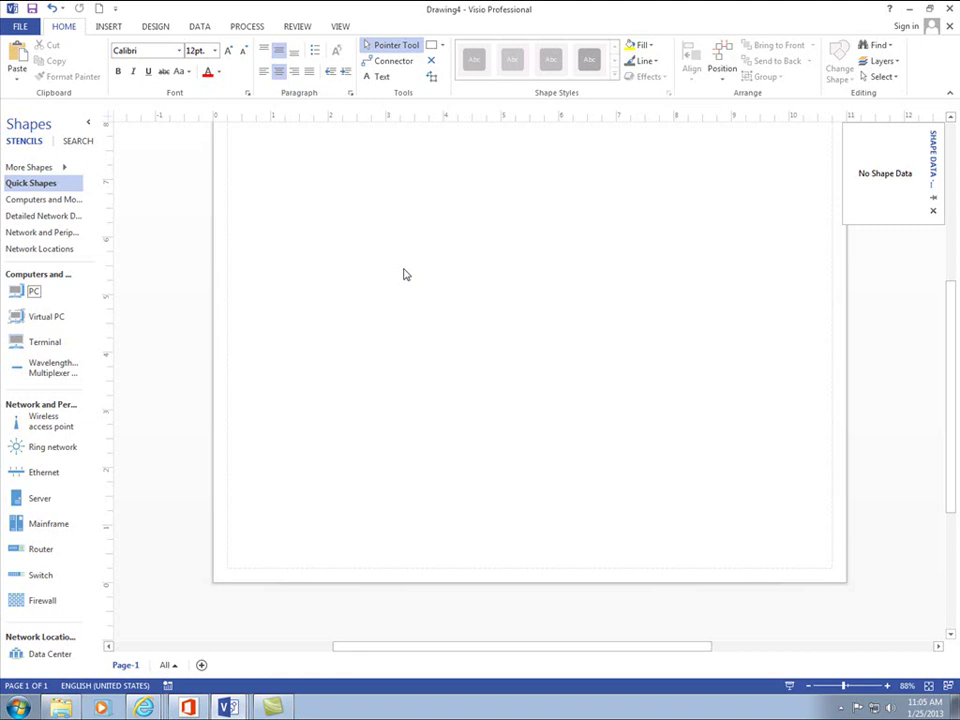
{"action": "mouse_move", "coordinate": [953, 317]}
{"action": "left_mouse_down"}
{"action": "mouse_move", "coordinate": [953, 304]}
{"action": "mouse_move", "coordinate": [951, 318]}
{"action": "left_mouse_up"}
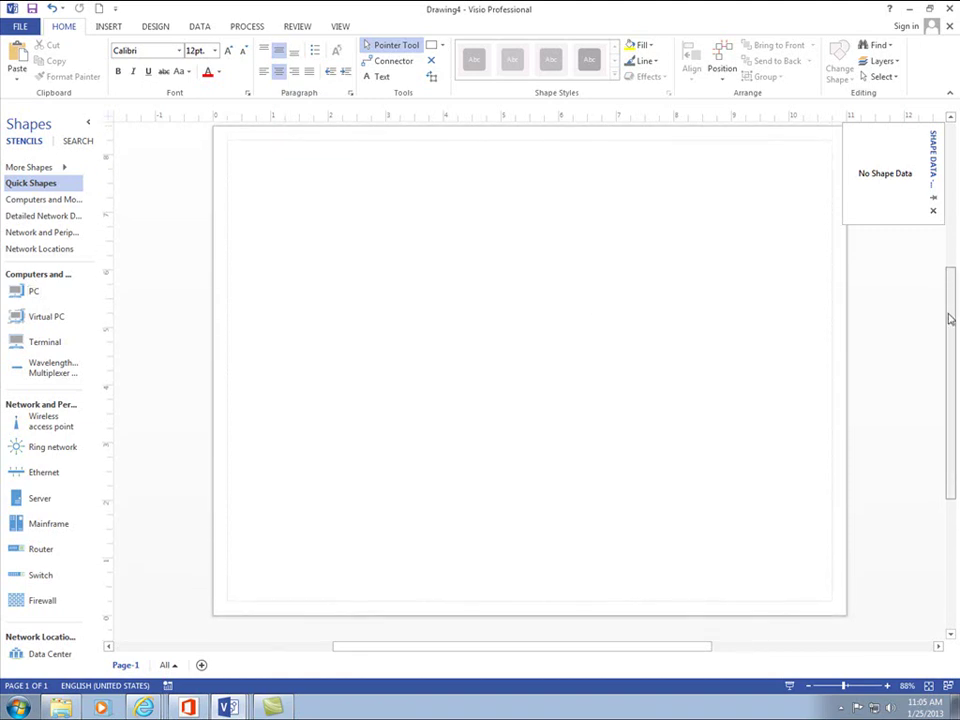
- From Network and Peripherals, place three stacked servers, two switches and a wireless access point
{"action": "left_click", "coordinate": [55, 236]}
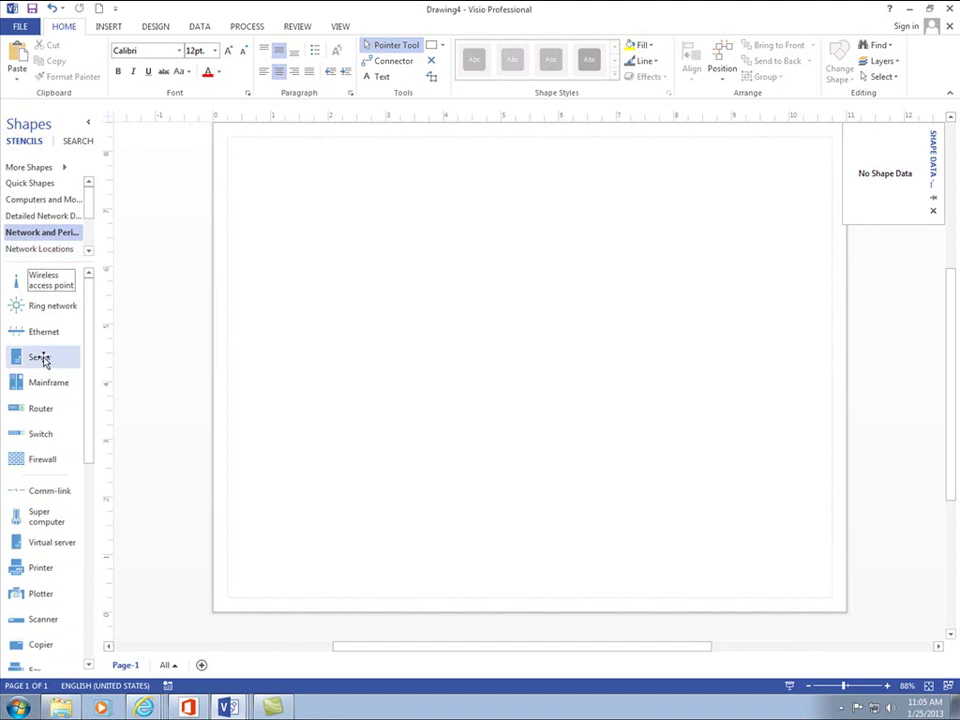
{"action": "mouse_move", "coordinate": [45, 360]}
{"action": "left_mouse_down"}
{"action": "mouse_move", "coordinate": [274, 371]}
{"action": "mouse_move", "coordinate": [558, 480]}
{"action": "mouse_move", "coordinate": [471, 454]}
{"action": "mouse_move", "coordinate": [488, 499]}
{"action": "left_mouse_up"}
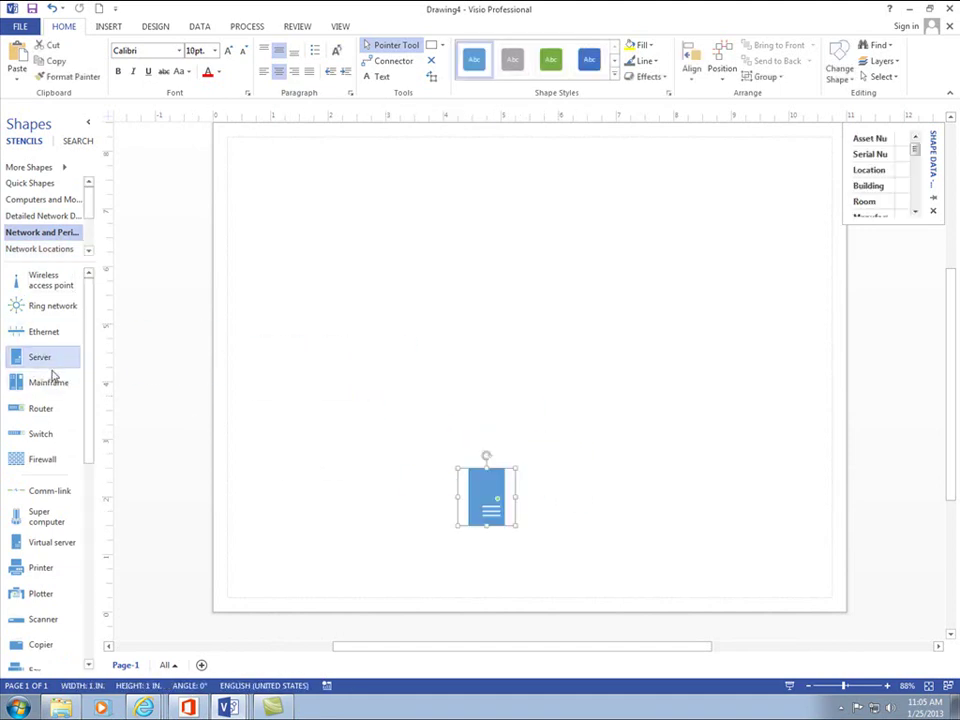
{"action": "left_click_drag", "start_coordinate": [43, 363], "coordinate": [486, 428]}
{"action": "left_click_drag", "start_coordinate": [43, 366], "coordinate": [482, 354]}
{"action": "left_click", "coordinate": [673, 309]}
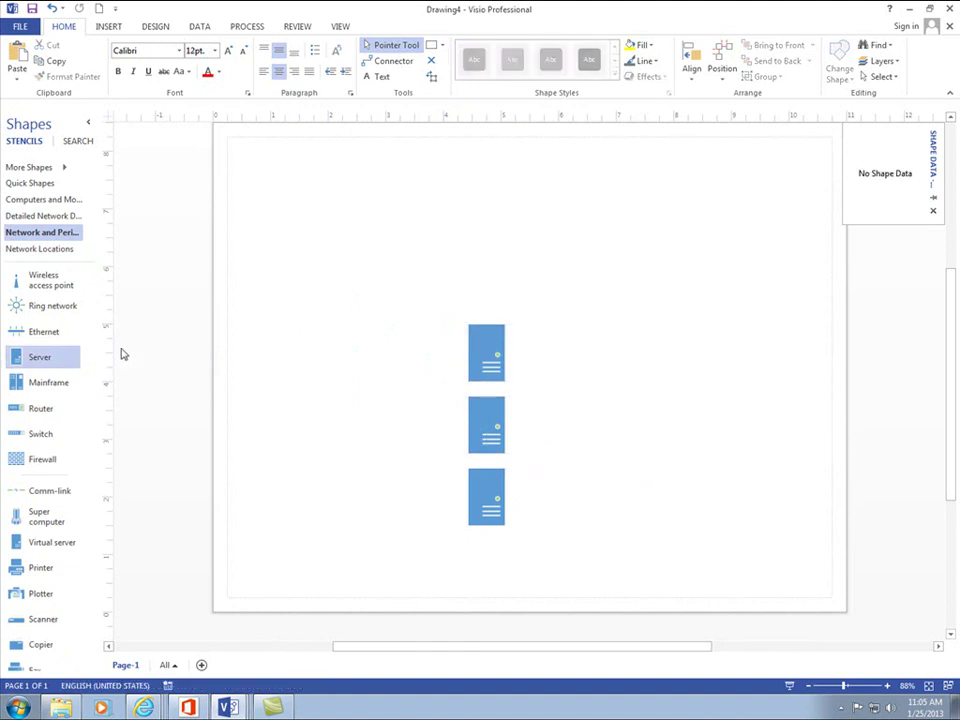
{"action": "left_click_drag", "start_coordinate": [42, 432], "coordinate": [366, 306]}
{"action": "left_click_drag", "start_coordinate": [39, 437], "coordinate": [488, 229]}
{"action": "left_click", "coordinate": [349, 420]}
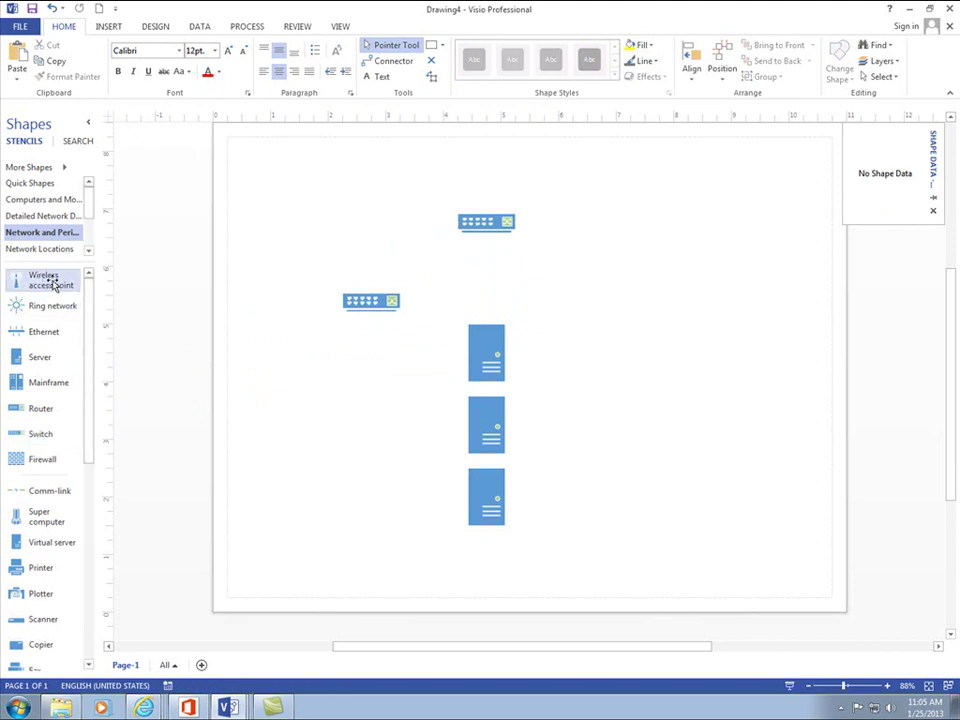
{"action": "left_click_drag", "start_coordinate": [60, 279], "coordinate": [309, 244]}
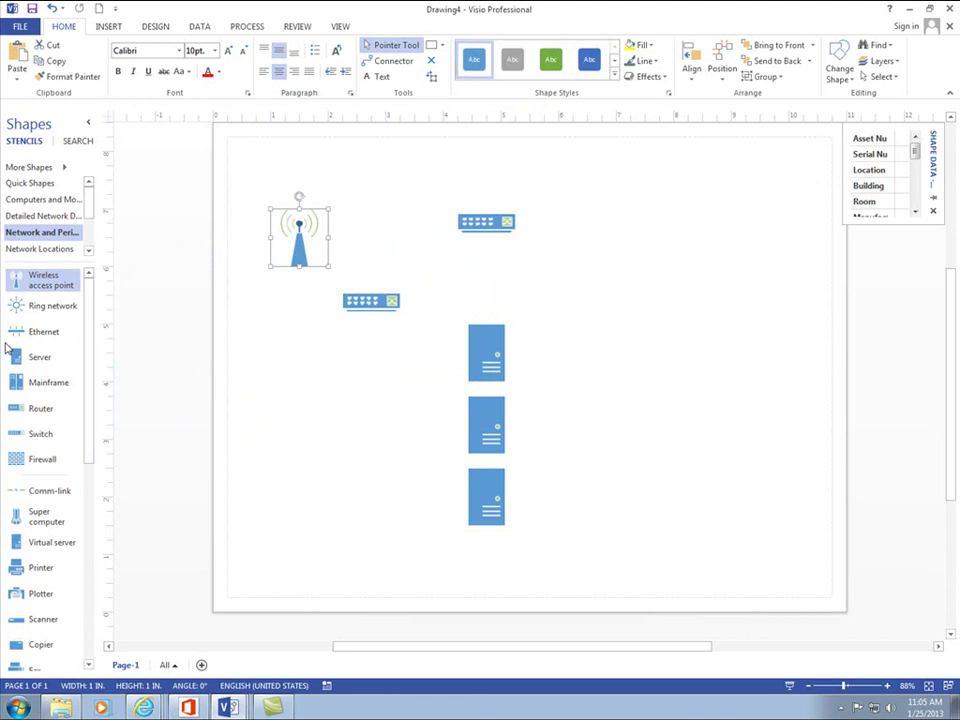
- Add a row of three PCs from Computers and Monitors along the top
{"action": "left_click", "coordinate": [55, 201]}
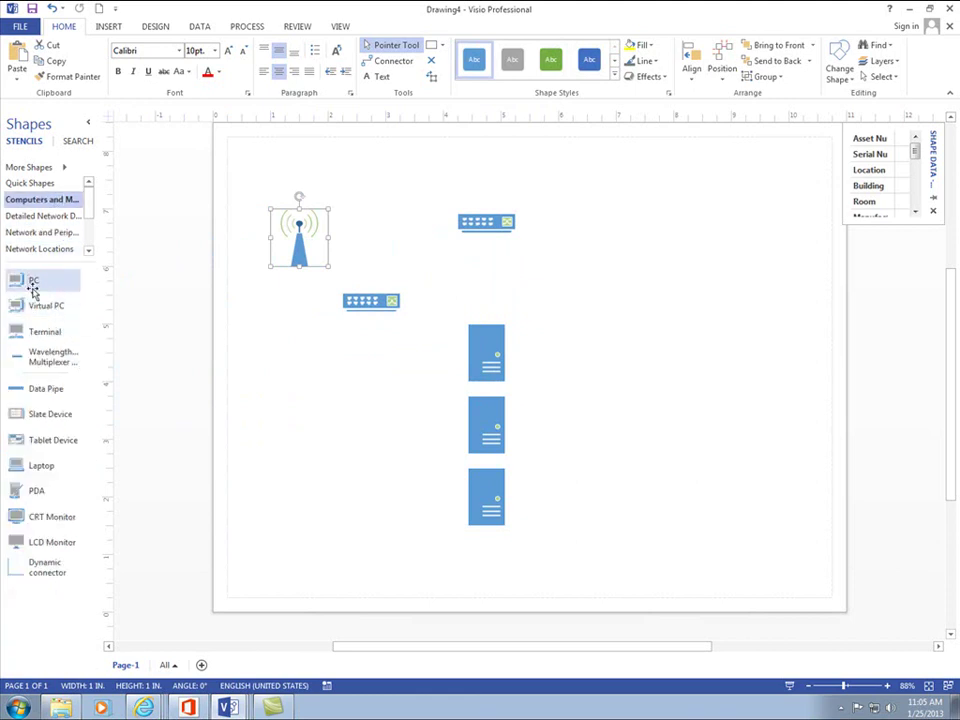
{"action": "left_click_drag", "start_coordinate": [33, 290], "coordinate": [592, 178]}
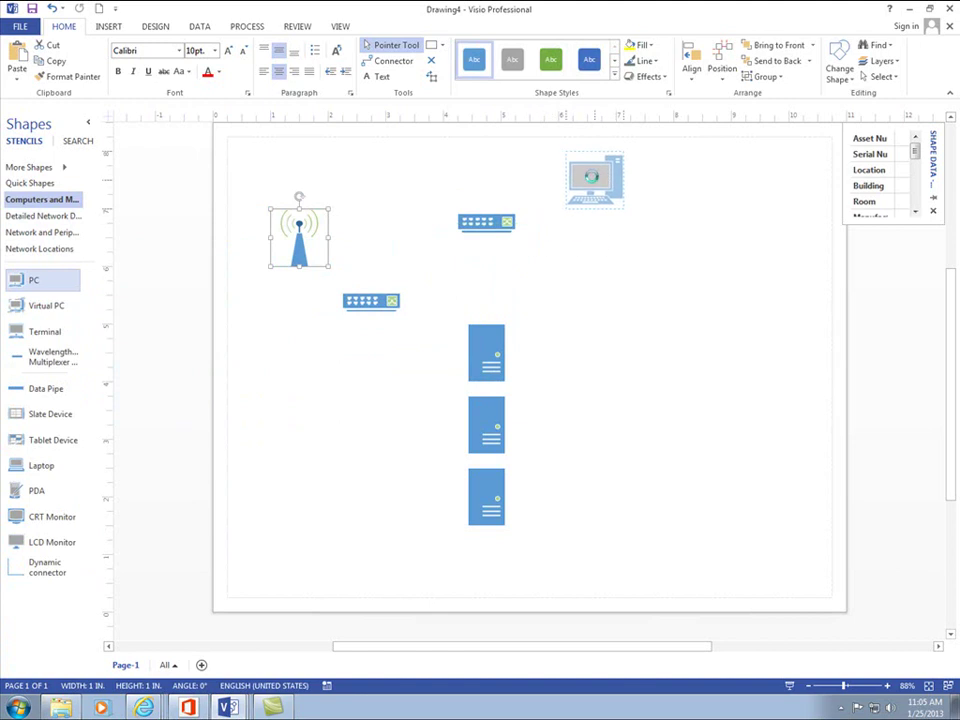
{"action": "left_click_drag", "start_coordinate": [21, 285], "coordinate": [668, 186]}
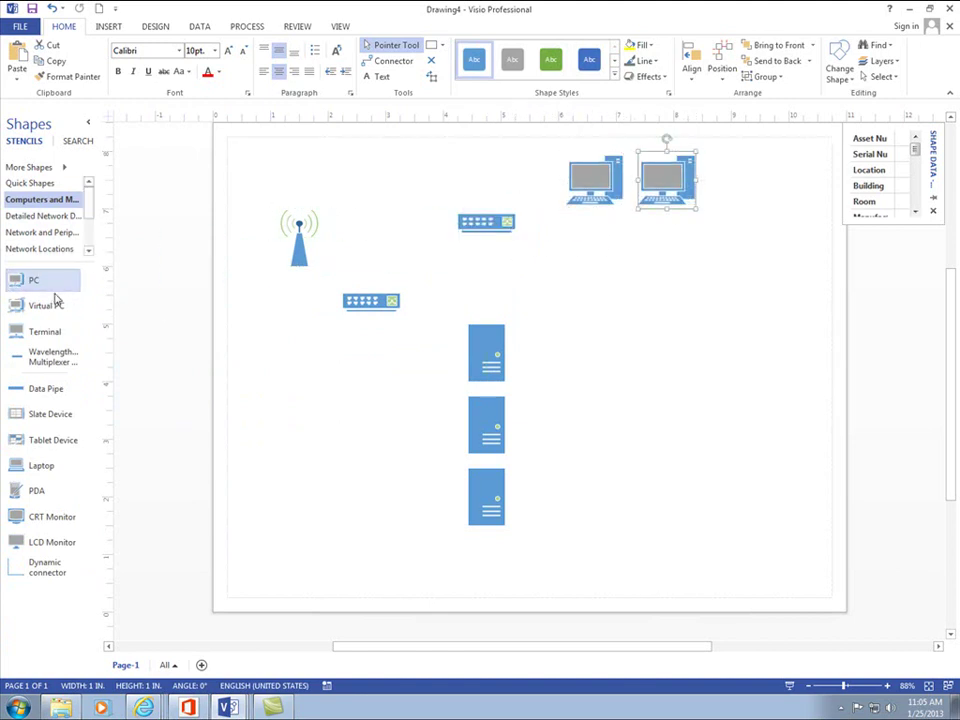
{"action": "left_click_drag", "start_coordinate": [77, 279], "coordinate": [740, 183]}
{"action": "left_click", "coordinate": [757, 414]}
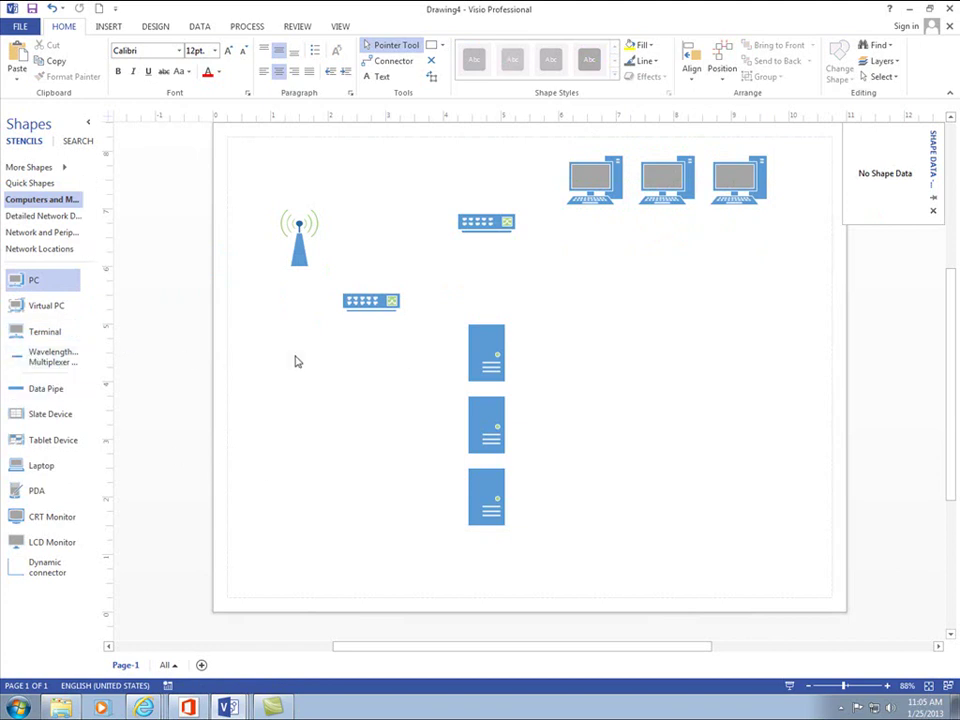
- Try moving and duplicating the servers, then delete the moved server and the copies
{"action": "left_click", "coordinate": [491, 348]}
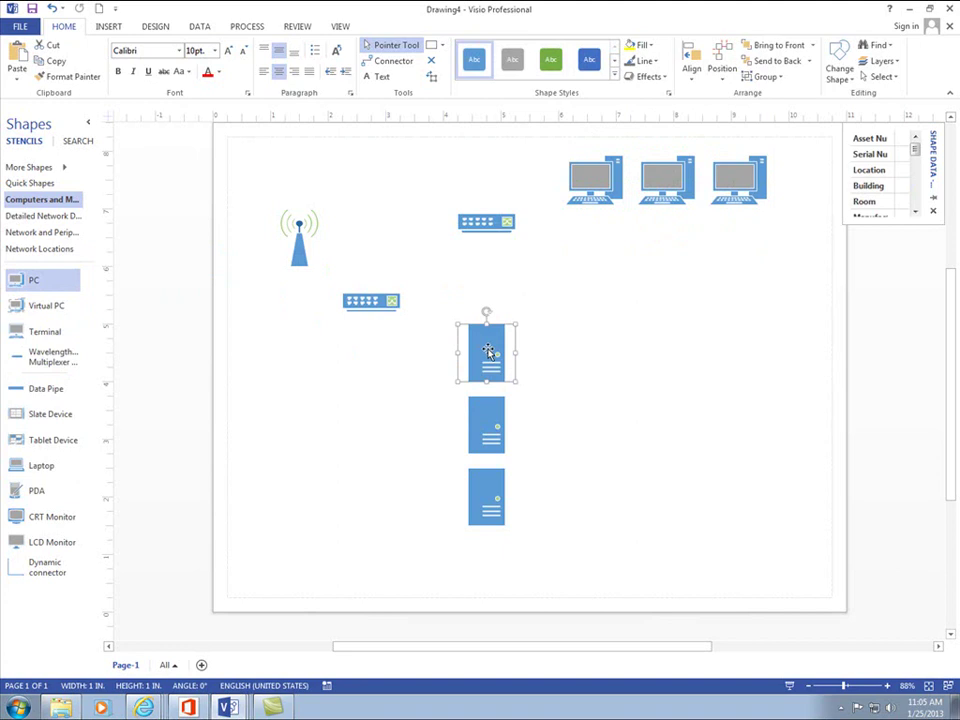
{"action": "left_click_drag", "start_coordinate": [490, 354], "coordinate": [577, 356]}
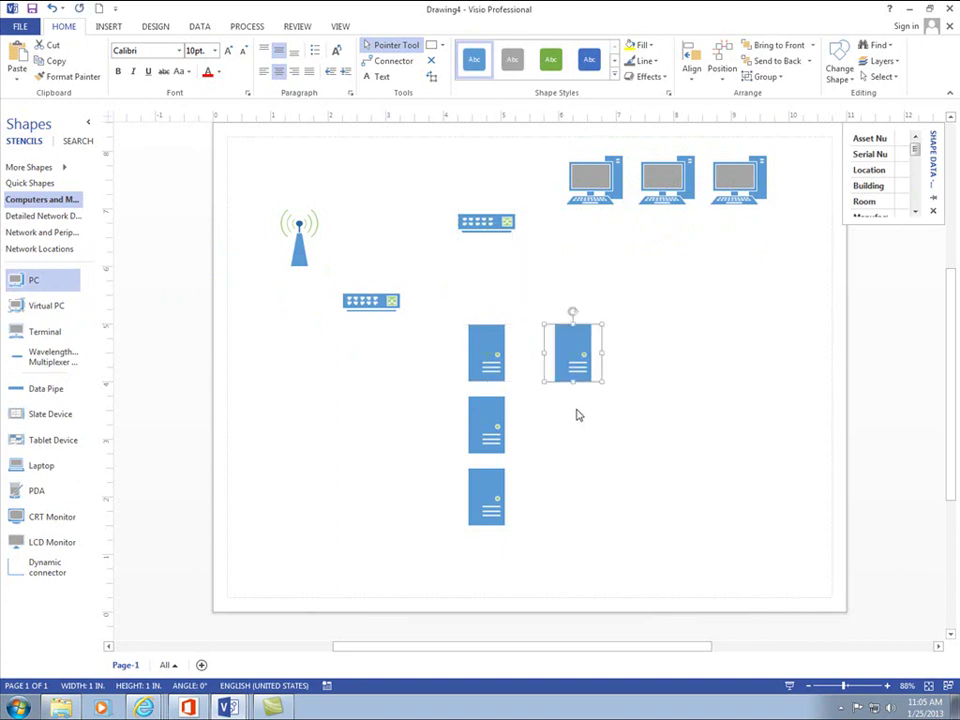
{"action": "left_click", "coordinate": [594, 546]}
{"action": "left_click", "coordinate": [582, 370]}
{"action": "key", "text": "Delete"}
{"action": "left_click_drag", "start_coordinate": [563, 298], "coordinate": [431, 574]}
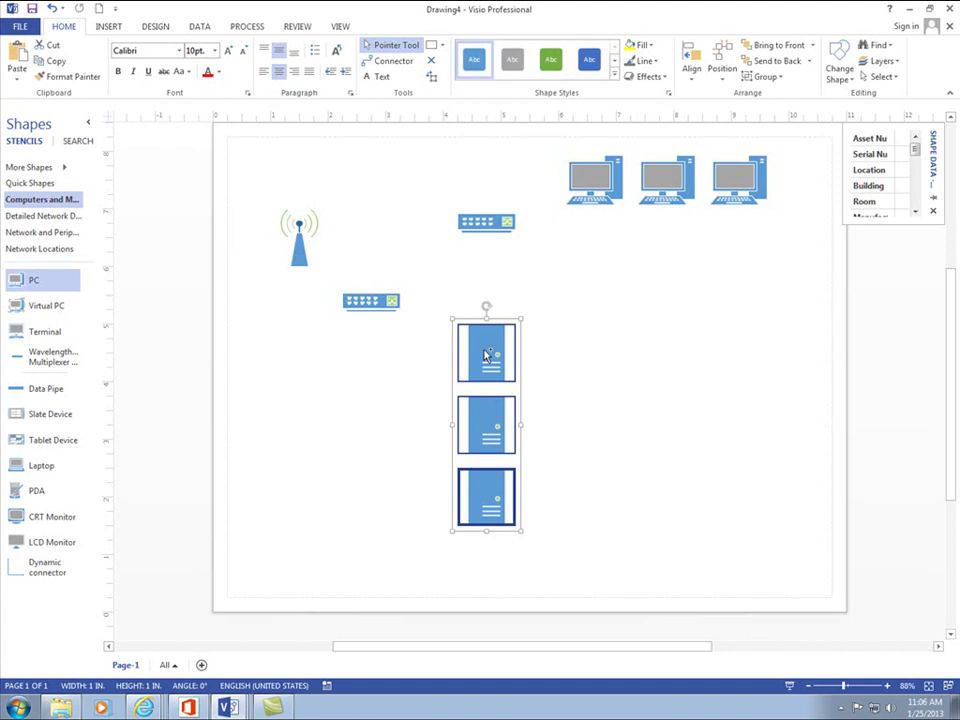
{"action": "left_click_drag", "start_coordinate": [486, 355], "coordinate": [562, 345]}
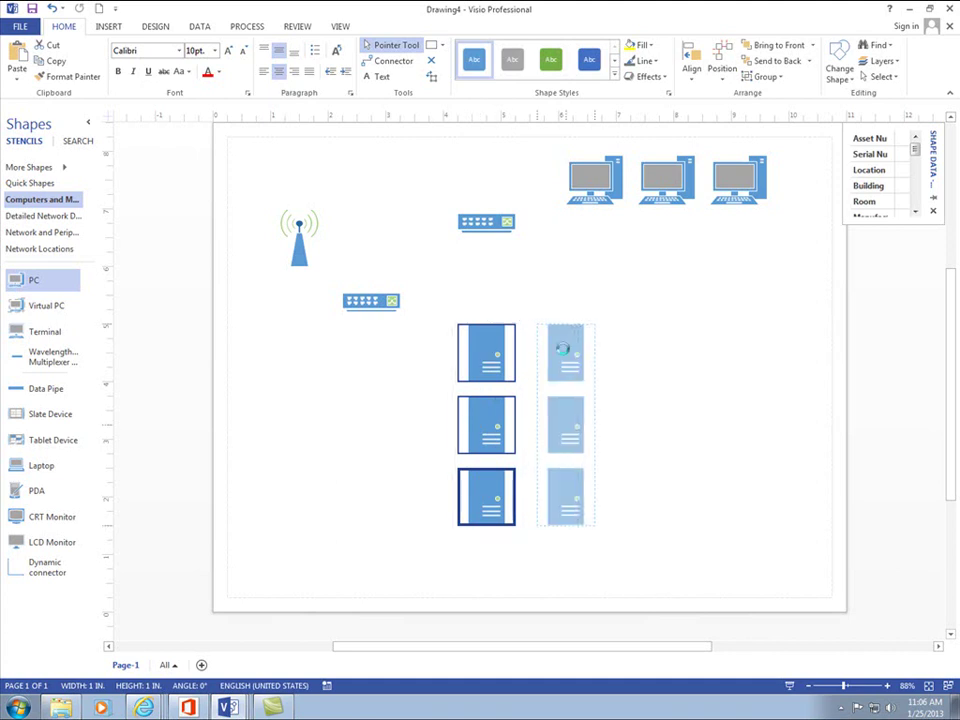
{"action": "key", "text": "Delete"}
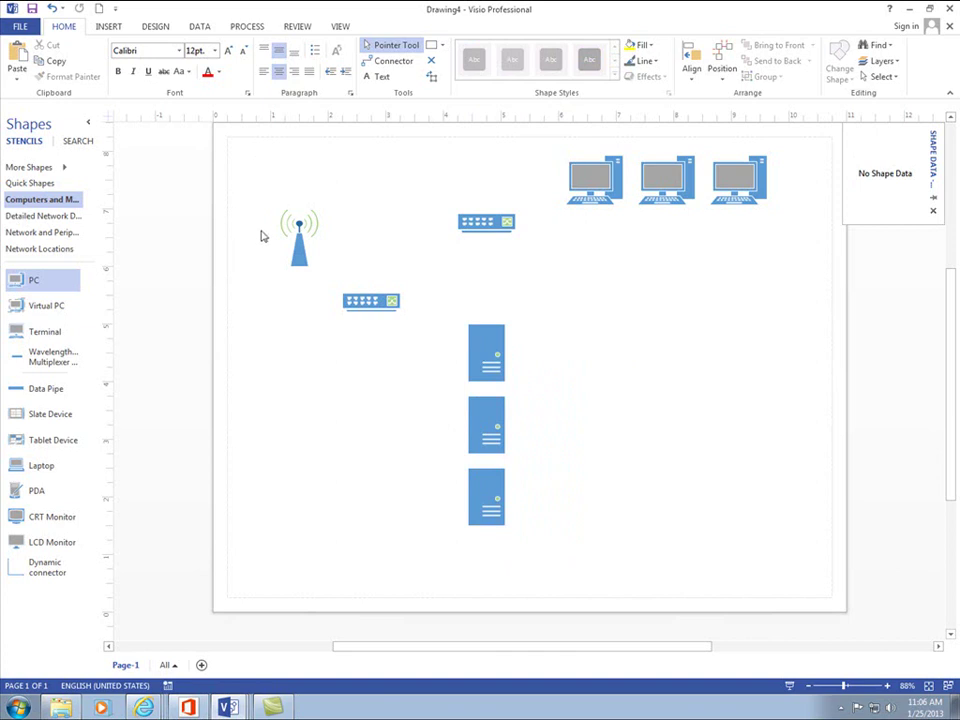
- Select all nine network shapes and scale them down together
{"action": "left_click_drag", "start_coordinate": [258, 143], "coordinate": [814, 566]}
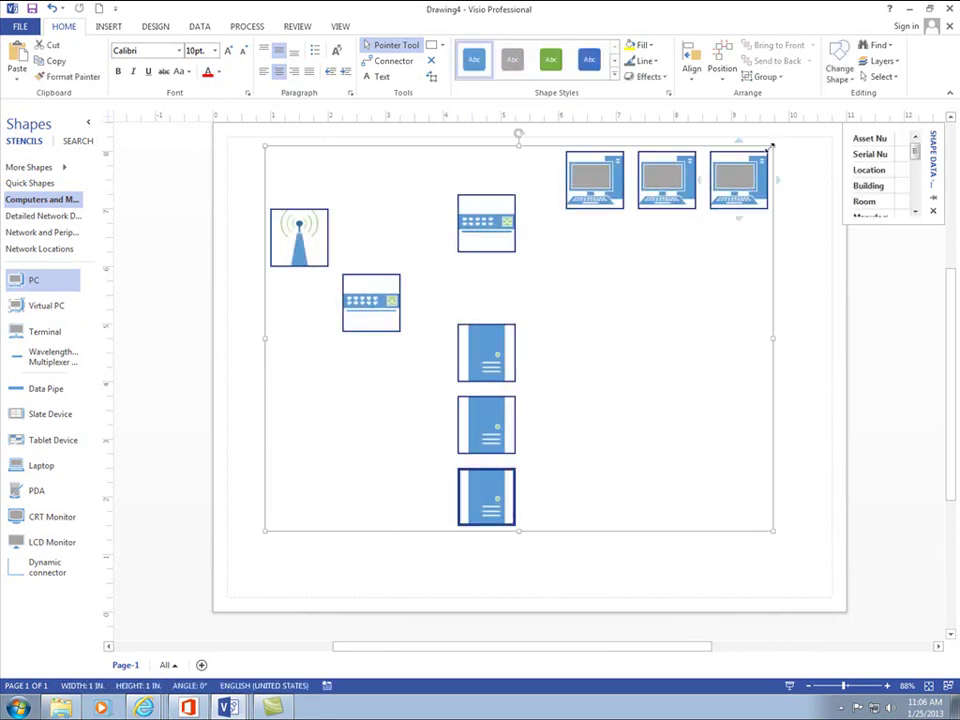
{"action": "left_click_drag", "start_coordinate": [772, 147], "coordinate": [616, 291]}
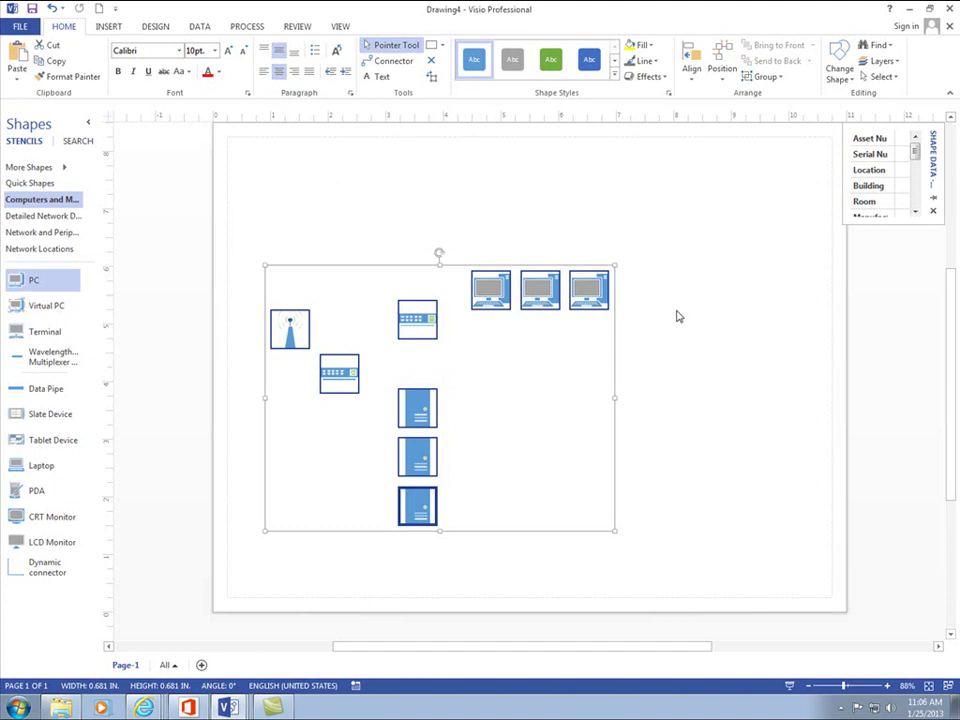
{"action": "left_click", "coordinate": [706, 350]}
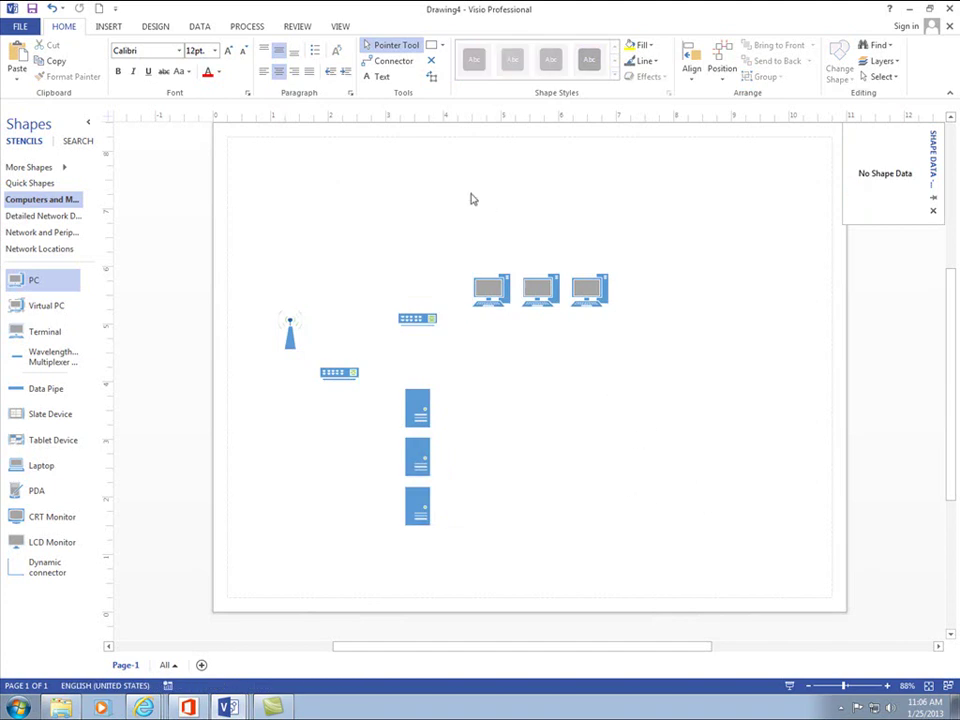
{"action": "left_click_drag", "start_coordinate": [466, 208], "coordinate": [487, 229]}
- Raise the three PCs to the top and wrap them in a new container with a heading
{"action": "left_click", "coordinate": [573, 364]}
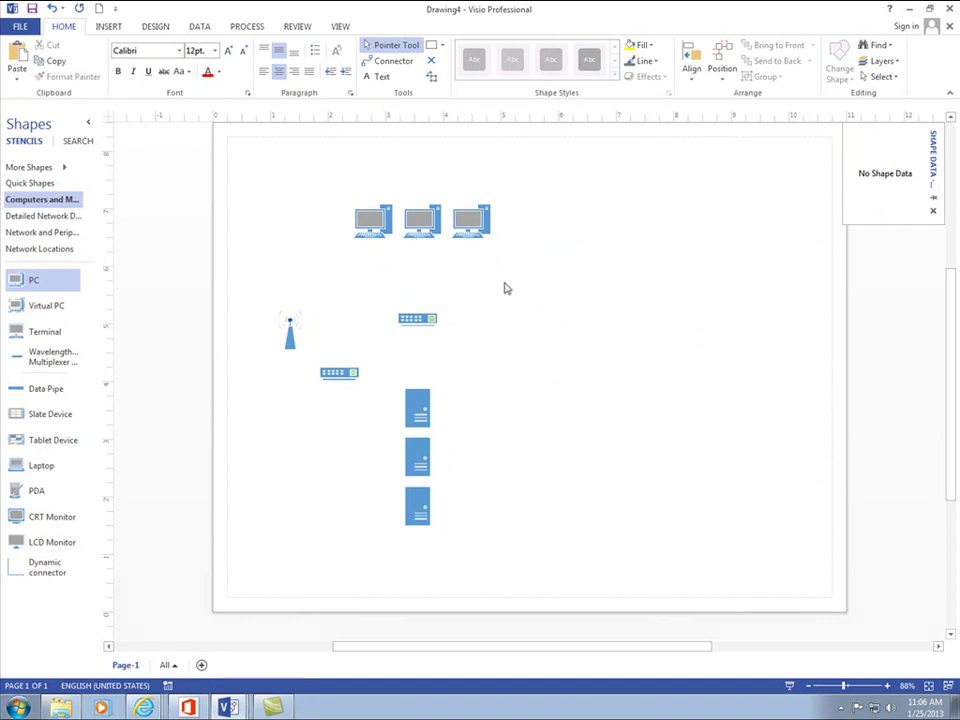
{"action": "left_click_drag", "start_coordinate": [557, 158], "coordinate": [312, 262]}
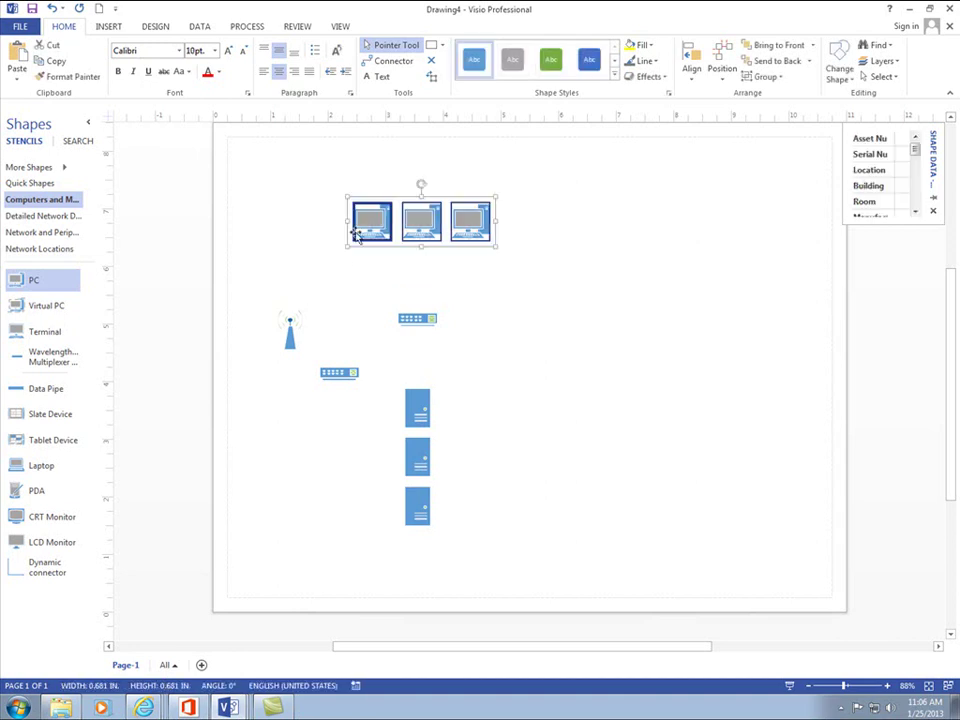
{"action": "right_click", "coordinate": [493, 226]}
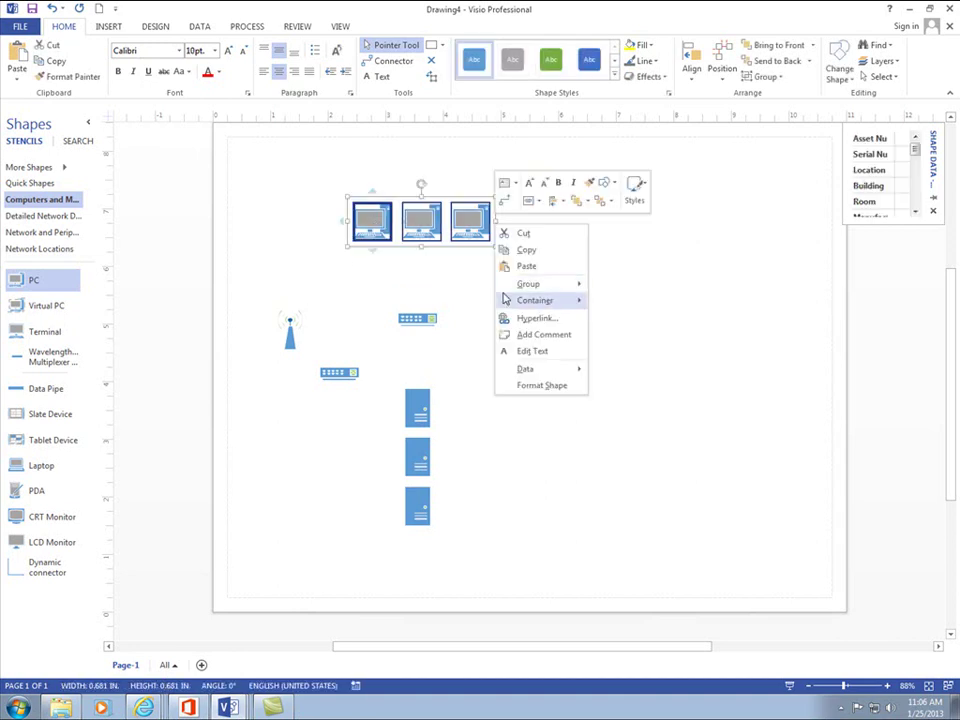
{"action": "mouse_move", "coordinate": [505, 299]}
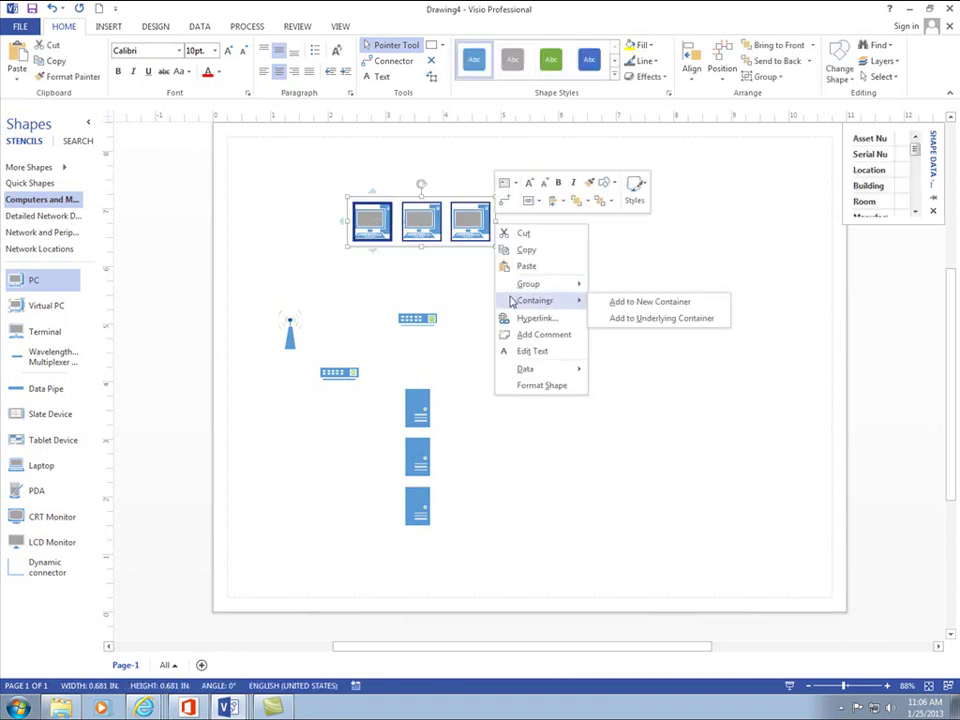
{"action": "left_click", "coordinate": [621, 301]}
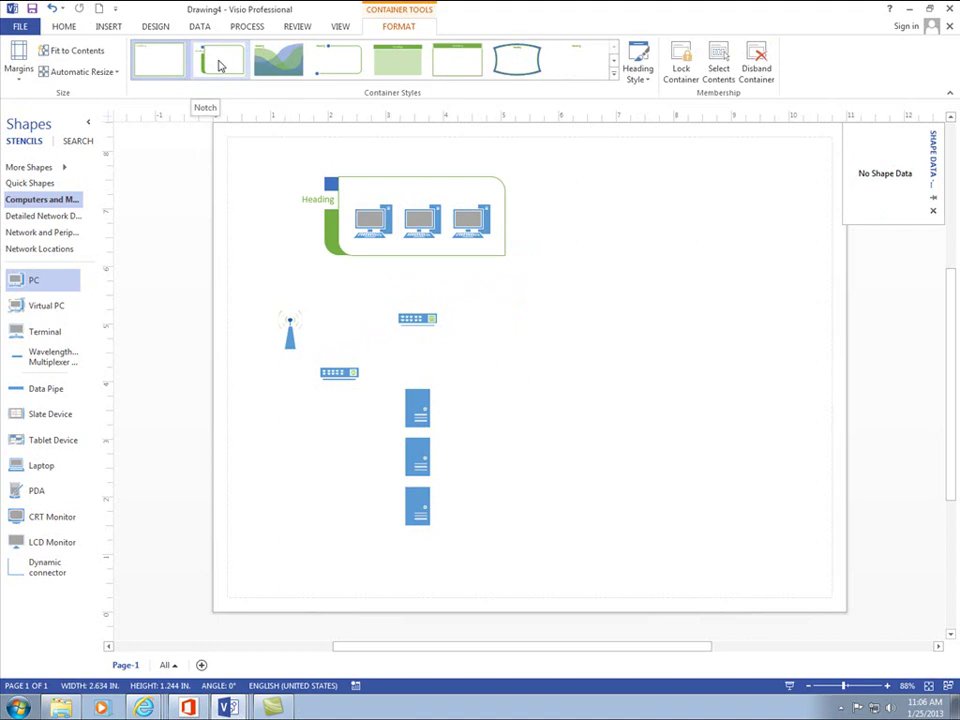
- Apply the green-header container style to the PC container and select it
{"action": "left_click", "coordinate": [220, 66]}
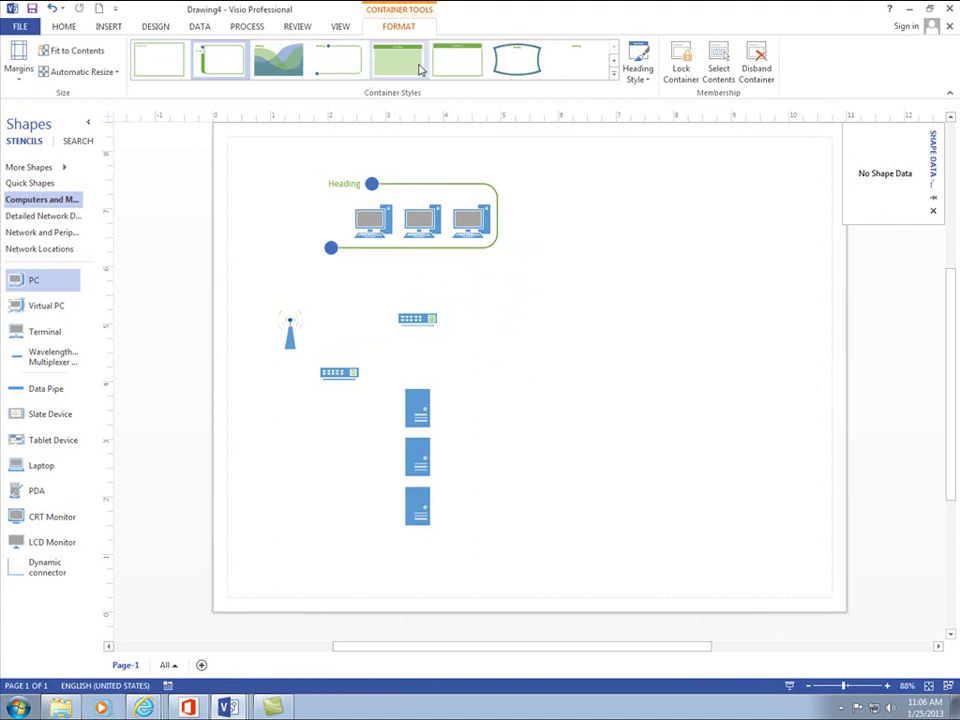
{"action": "left_click", "coordinate": [456, 66]}
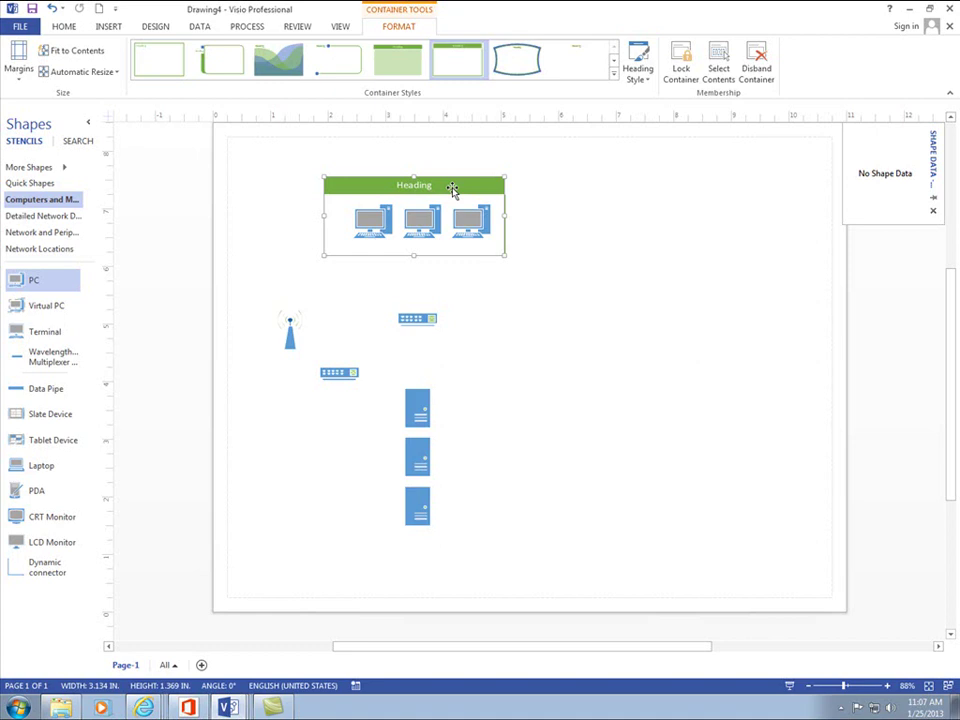
{"action": "left_click", "coordinate": [452, 189]}
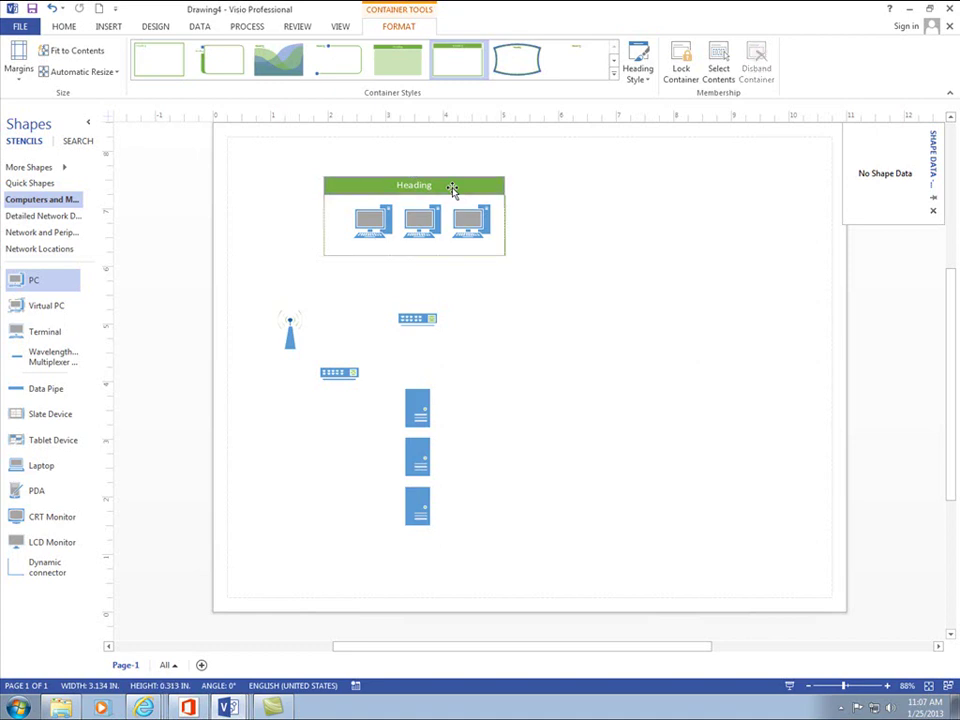
{"action": "left_click", "coordinate": [475, 212]}
{"action": "left_click", "coordinate": [459, 184]}
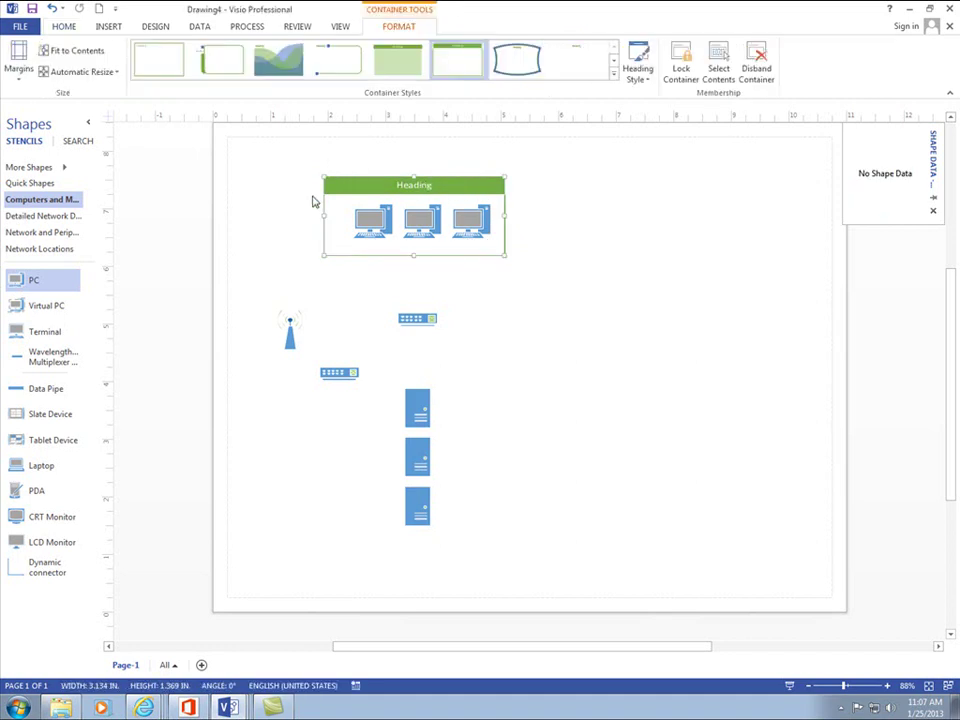
- Title the container heading 'Factory PCs'
{"action": "double_click", "coordinate": [430, 188]}
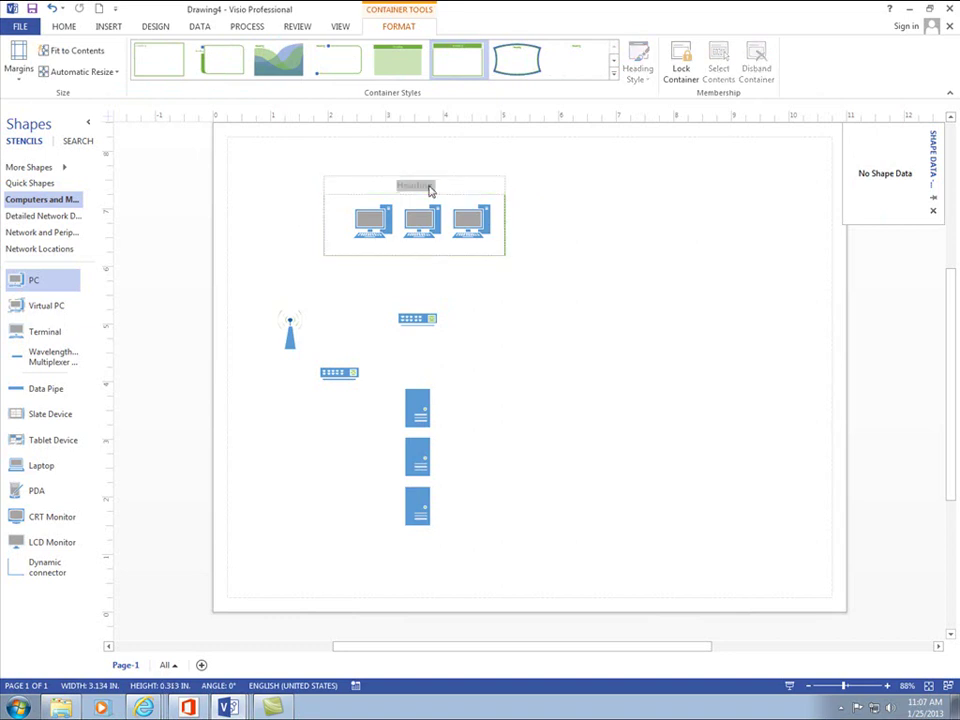
{"action": "type", "text": "L"}
{"action": "type", "text": "actory PCs"}
{"action": "left_click", "coordinate": [615, 231]}
{"action": "left_click", "coordinate": [486, 186]}
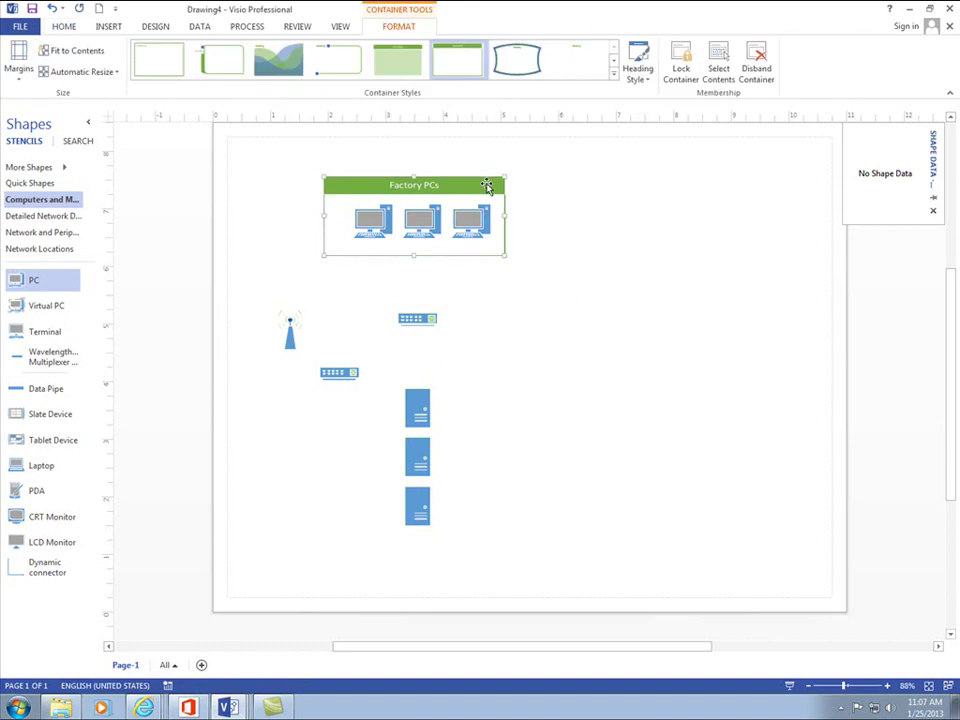
- In Format Shape, give the Factory PCs container a rounded-corner preset and a dashed border line
{"action": "right_click", "coordinate": [488, 189]}
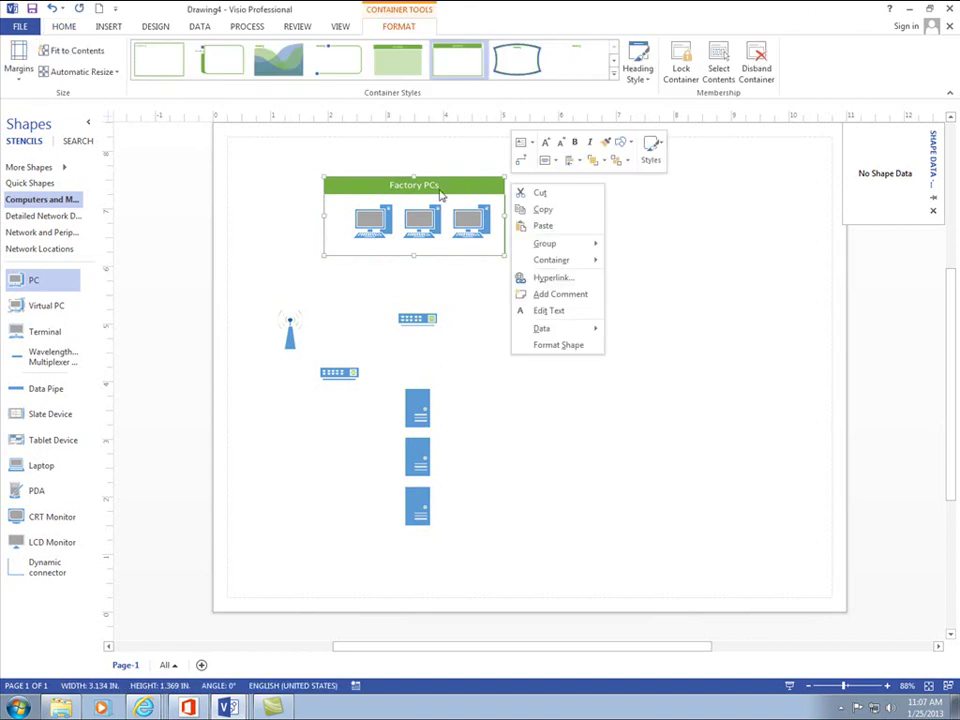
{"action": "left_click", "coordinate": [541, 346]}
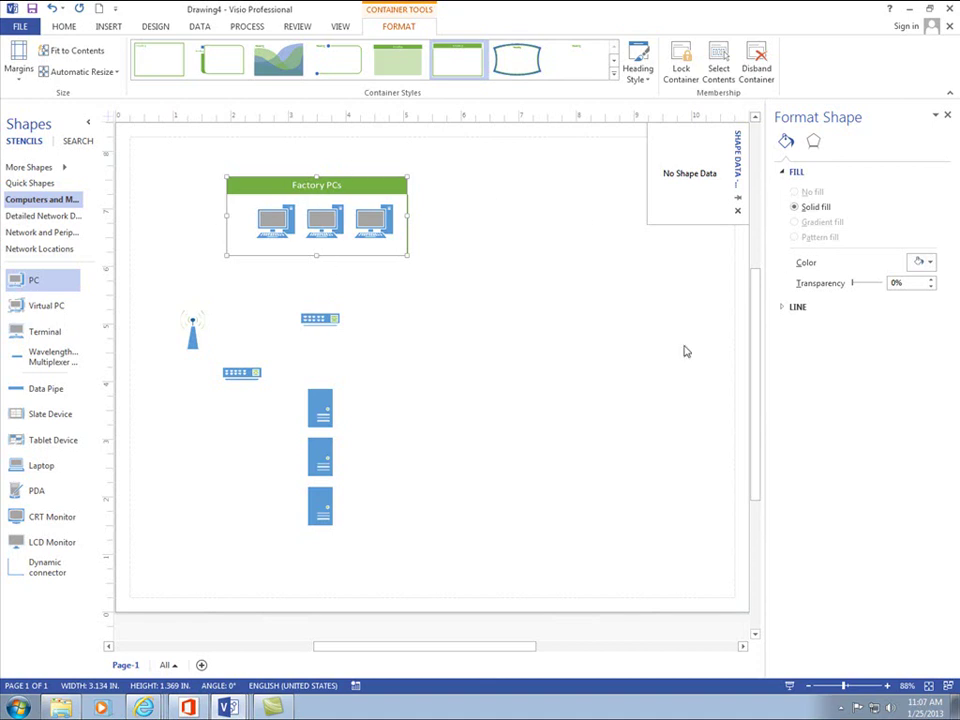
{"action": "left_click", "coordinate": [795, 307]}
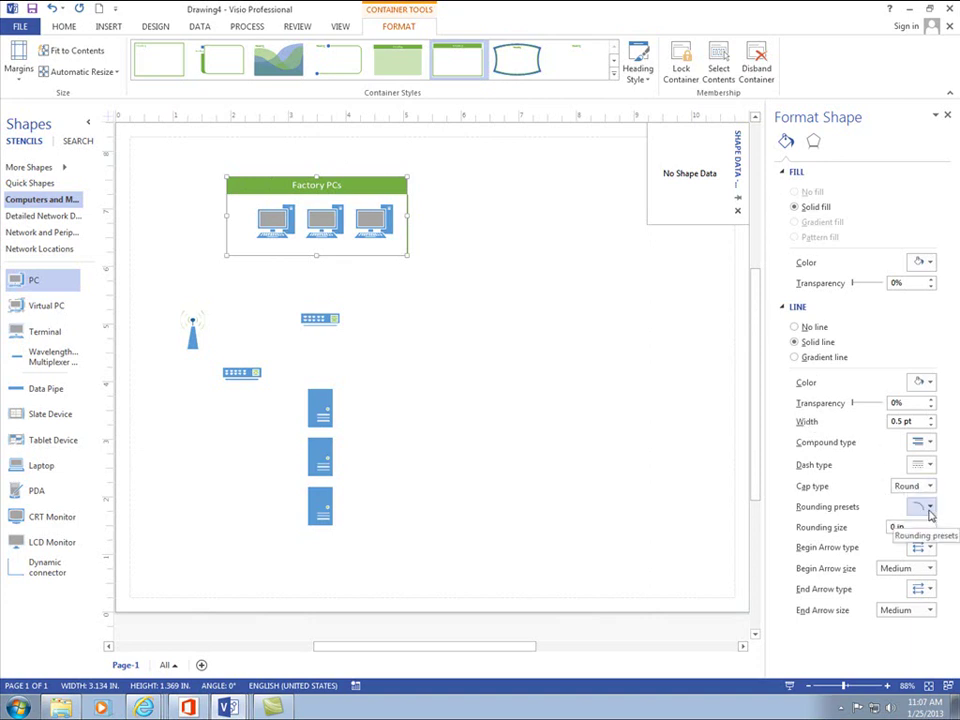
{"action": "left_click", "coordinate": [929, 509]}
{"action": "left_click", "coordinate": [942, 558]}
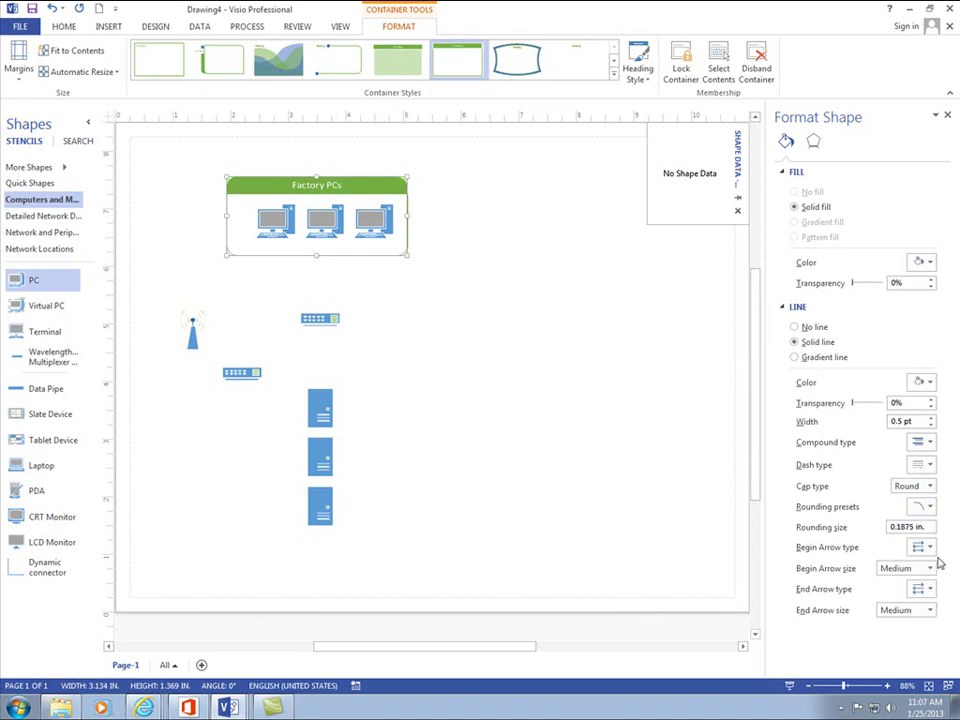
{"action": "left_click", "coordinate": [919, 469]}
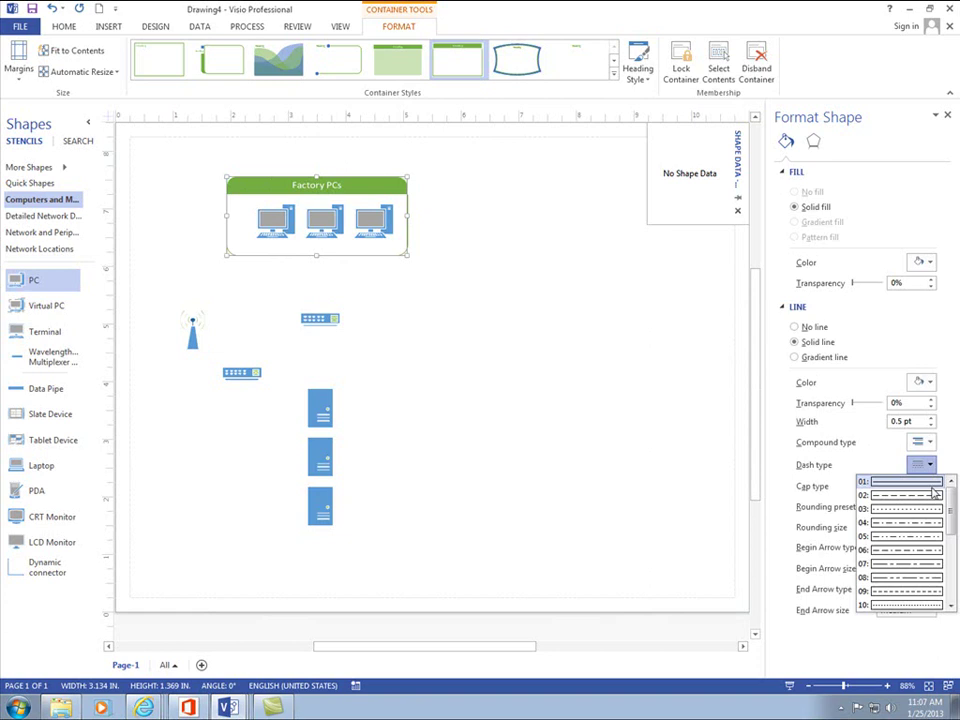
{"action": "left_click", "coordinate": [930, 495]}
{"action": "left_click", "coordinate": [674, 449]}
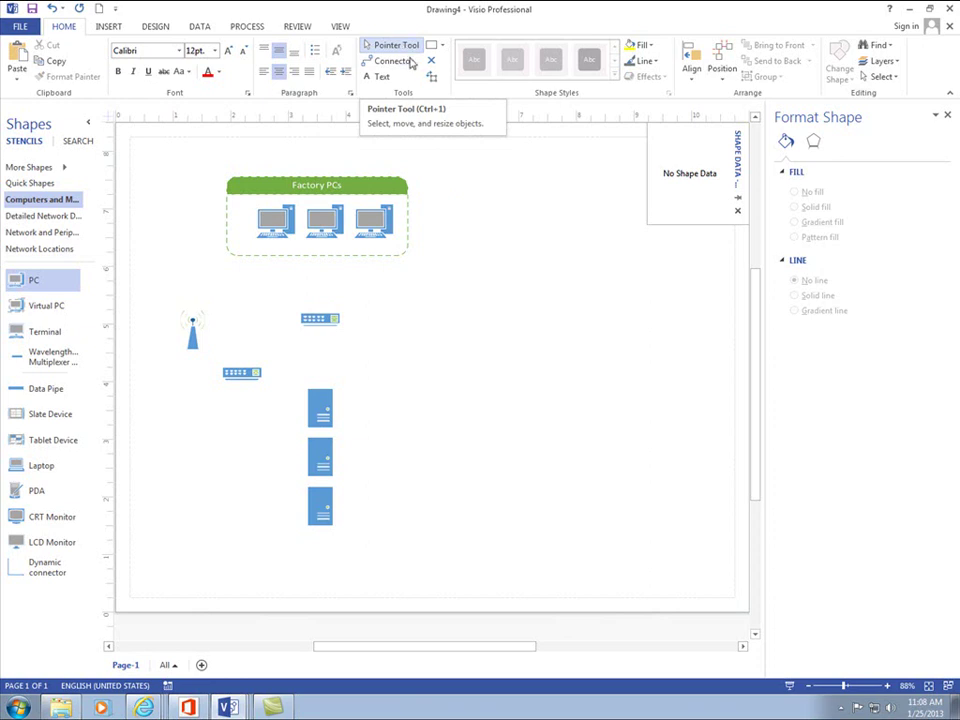
{"action": "left_click", "coordinate": [390, 63]}
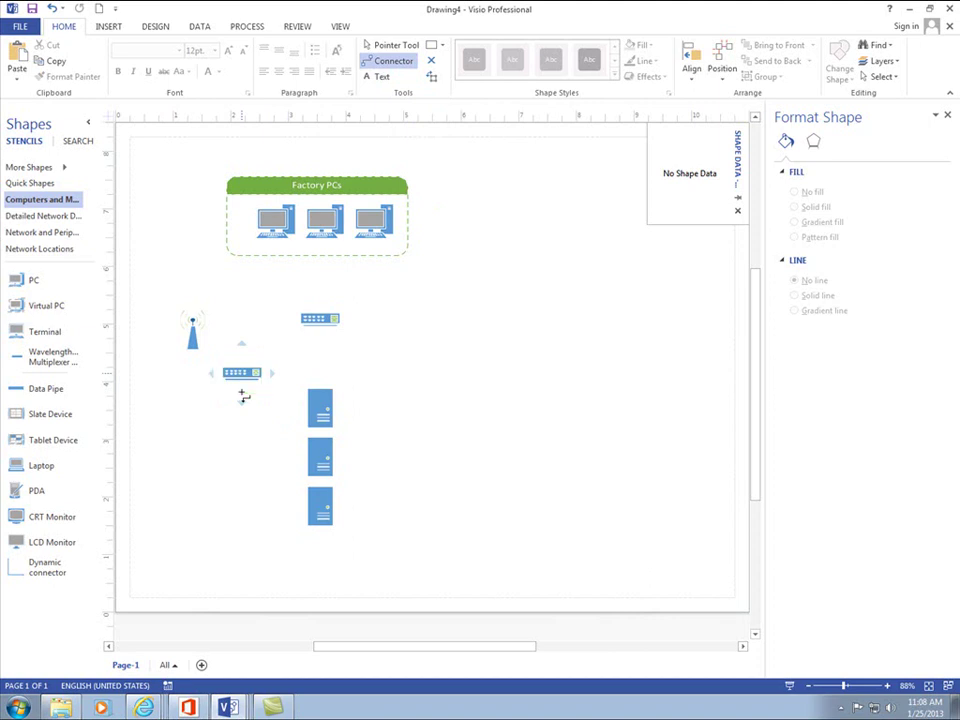
{"action": "left_click_drag", "start_coordinate": [243, 396], "coordinate": [298, 458]}
{"action": "left_click", "coordinate": [257, 384]}
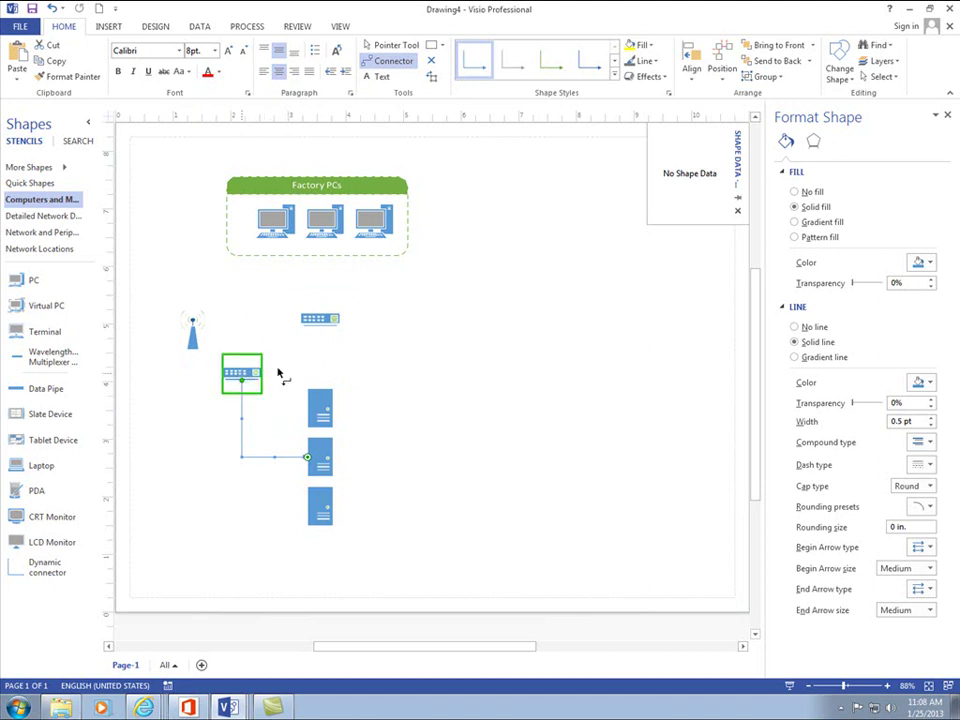
{"action": "left_click", "coordinate": [390, 45]}
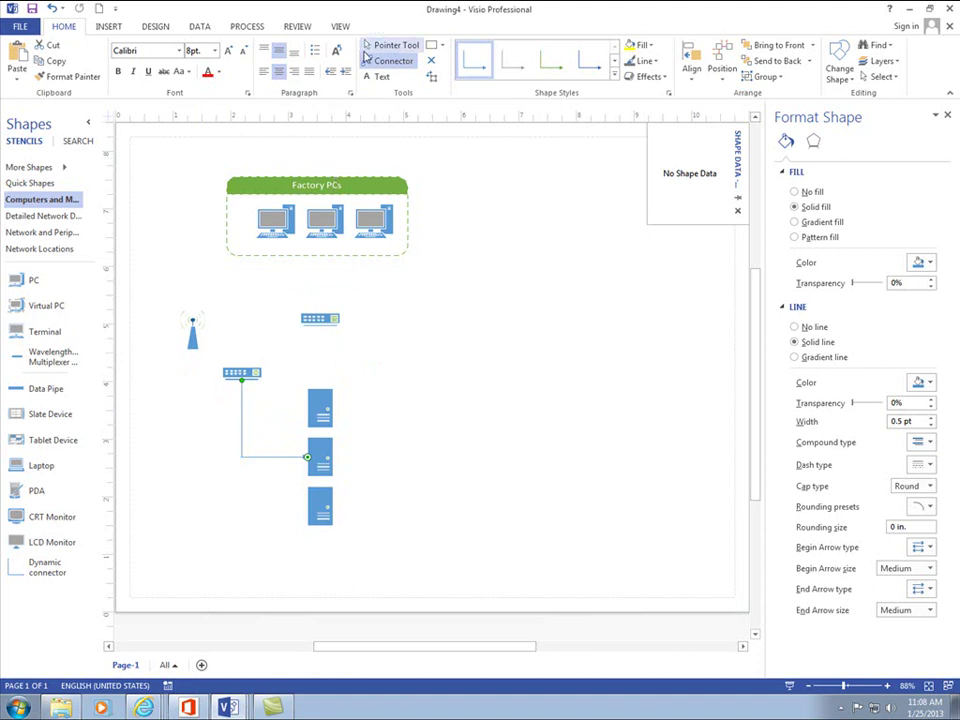
{"action": "left_click", "coordinate": [241, 428]}
{"action": "key", "text": "Delete"}
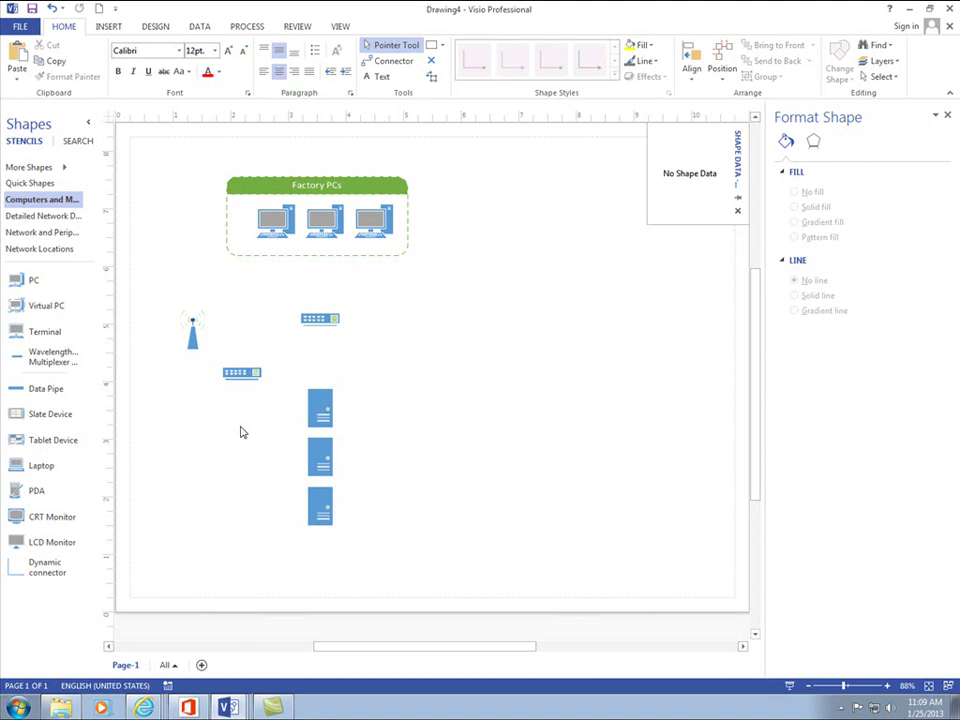
- Draw connectors from the lower-left switch to the top, middle and bottom servers
{"action": "left_click", "coordinate": [390, 60]}
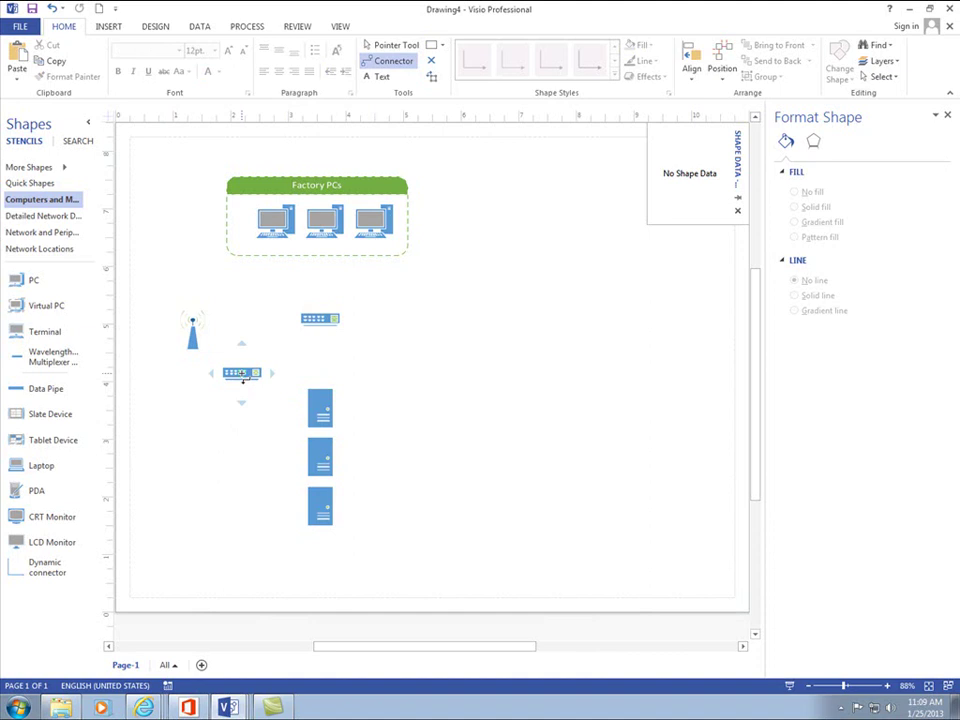
{"action": "left_click_drag", "start_coordinate": [241, 373], "coordinate": [320, 408]}
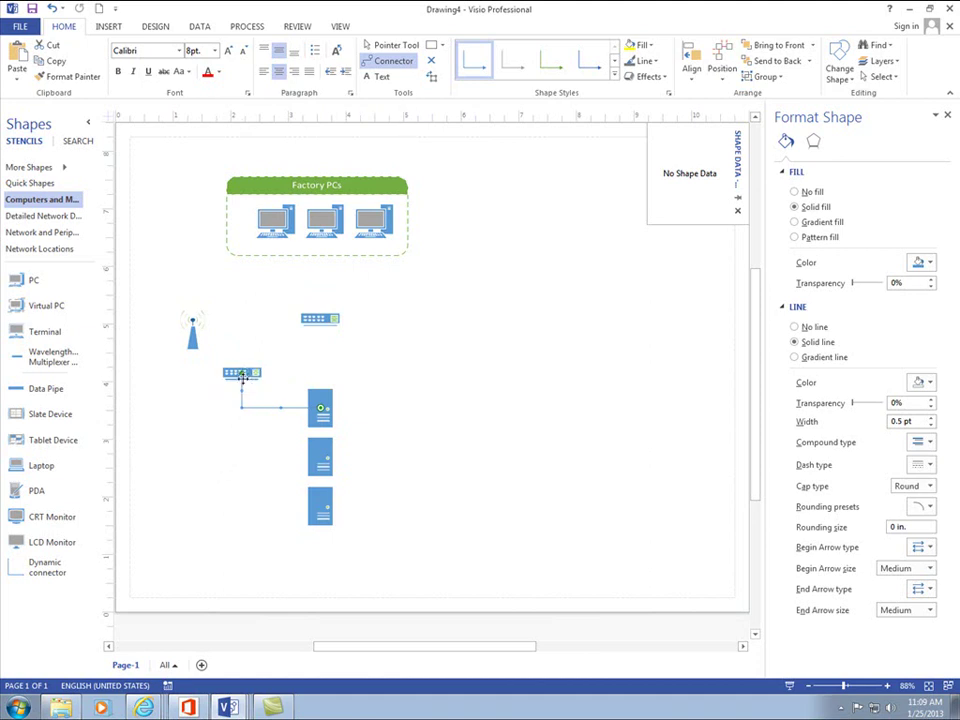
{"action": "mouse_move", "coordinate": [242, 376]}
{"action": "left_click_drag", "start_coordinate": [242, 376], "coordinate": [319, 455]}
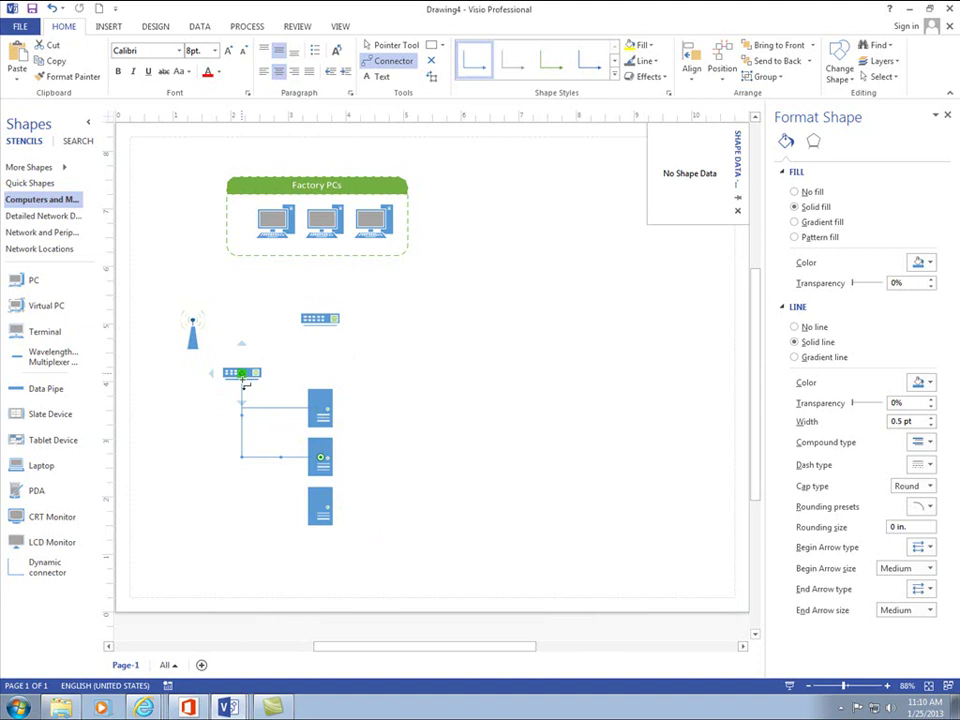
{"action": "left_click_drag", "start_coordinate": [242, 380], "coordinate": [312, 508]}
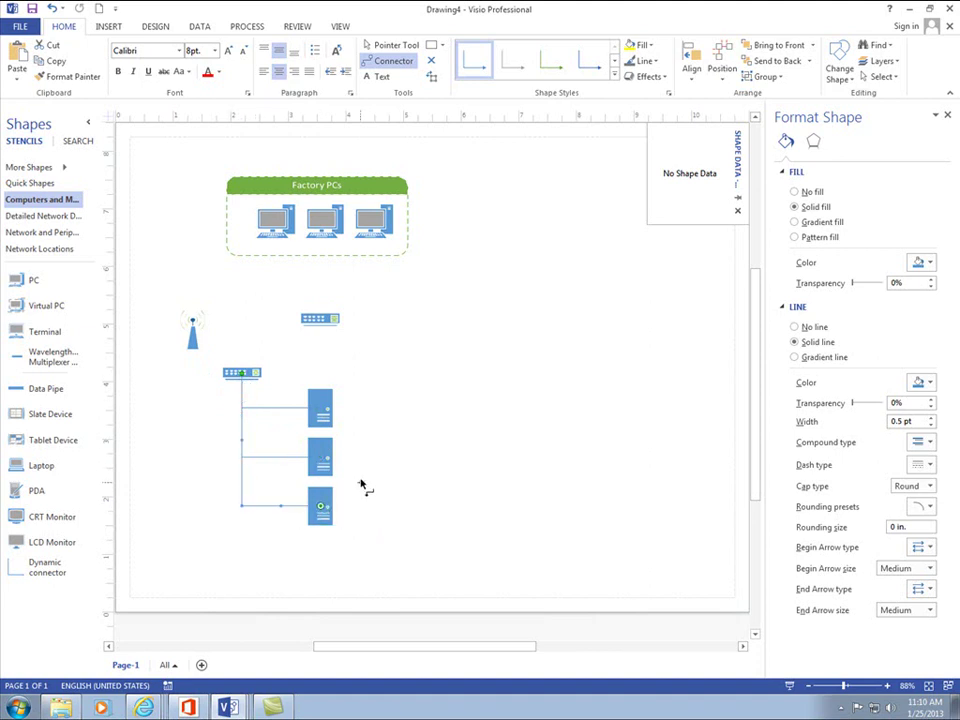
{"action": "left_click", "coordinate": [364, 489]}
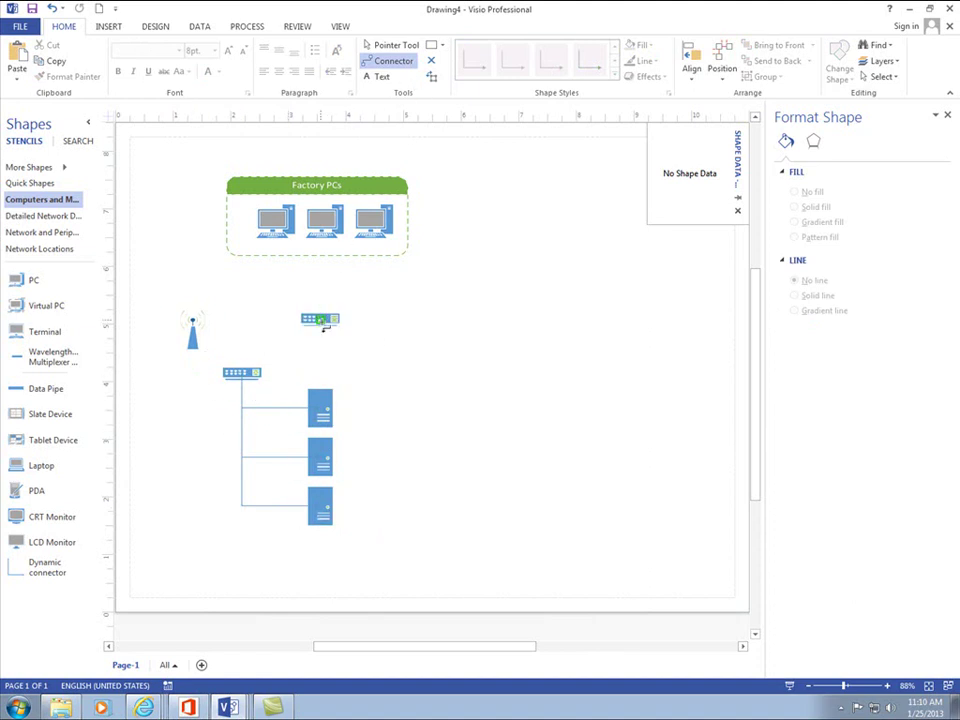
- Try linking the upper switch to the three servers, then undo those links
{"action": "left_click_drag", "start_coordinate": [322, 323], "coordinate": [320, 405]}
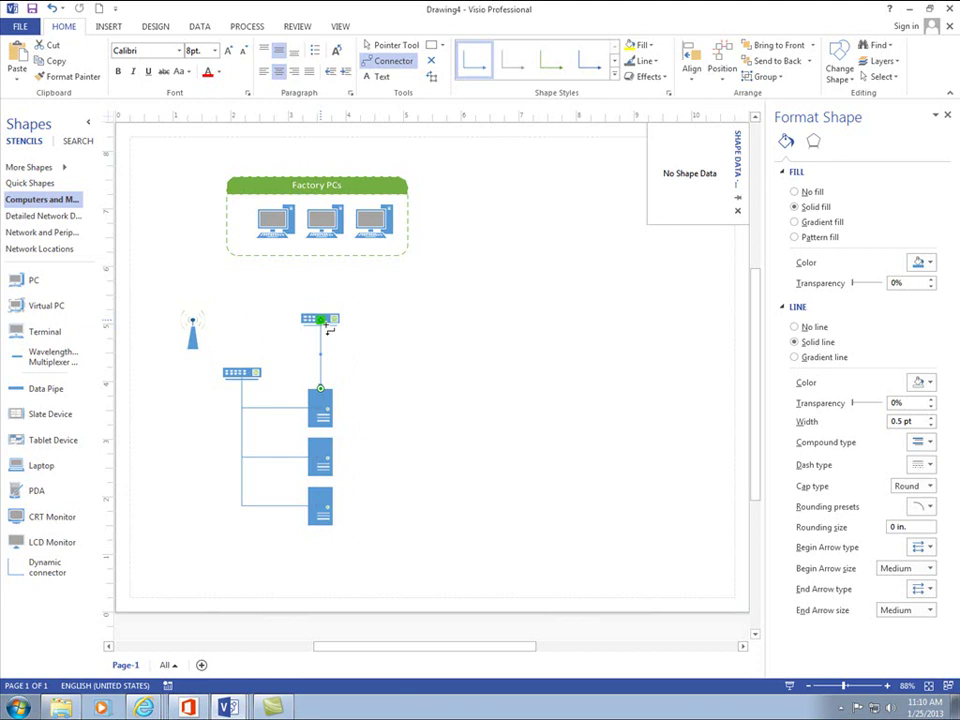
{"action": "key", "text": "Delete"}
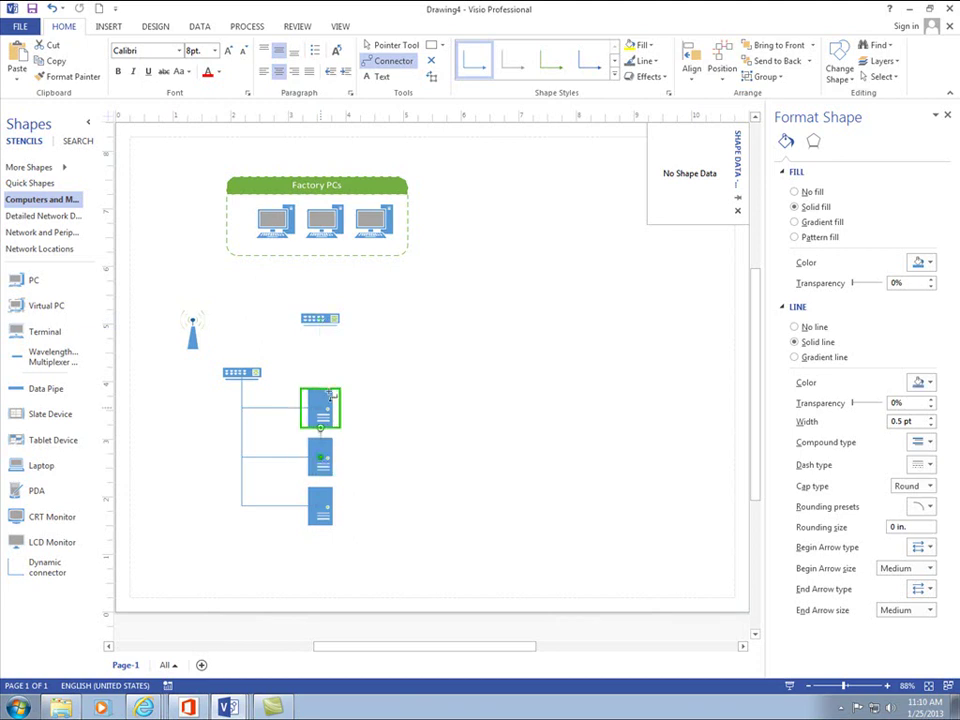
{"action": "key", "text": "ctrl+z"}
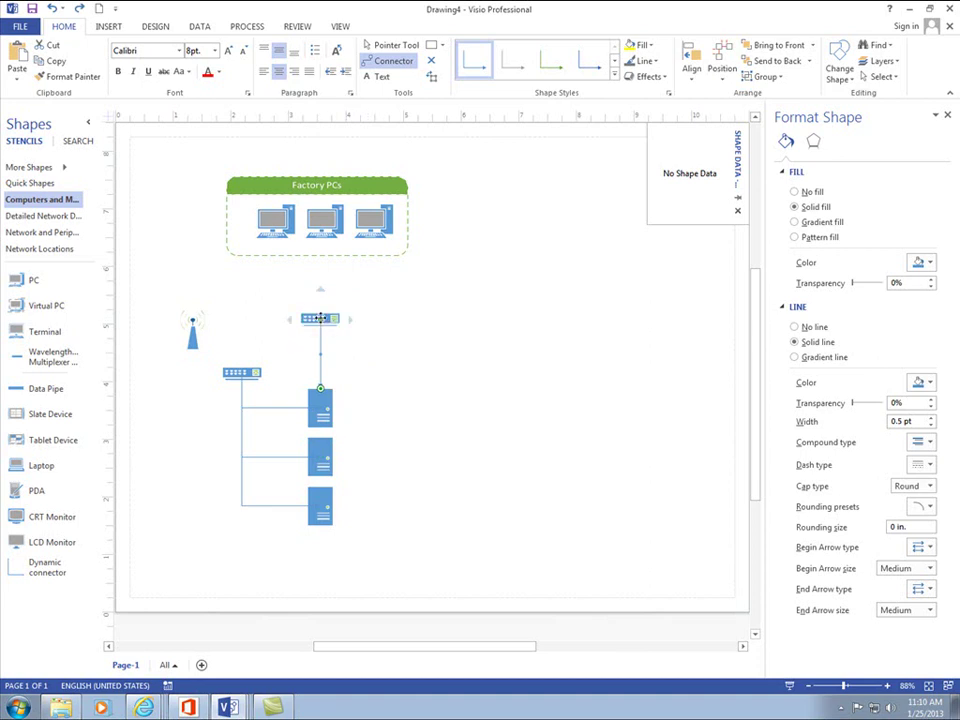
{"action": "left_click_drag", "start_coordinate": [322, 328], "coordinate": [338, 460]}
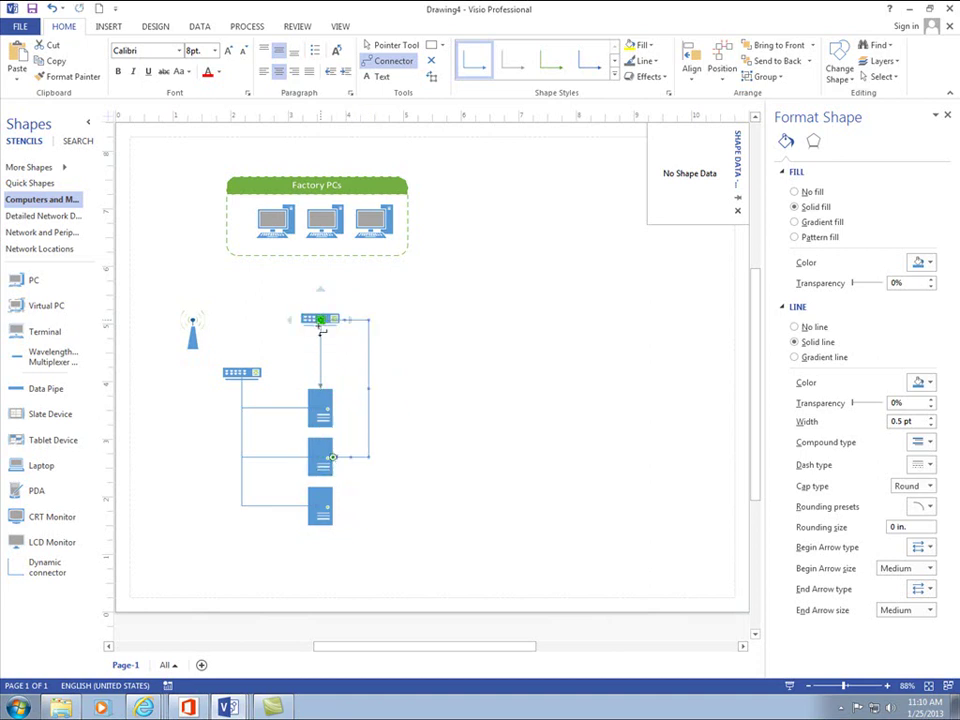
{"action": "left_click_drag", "start_coordinate": [321, 329], "coordinate": [340, 518]}
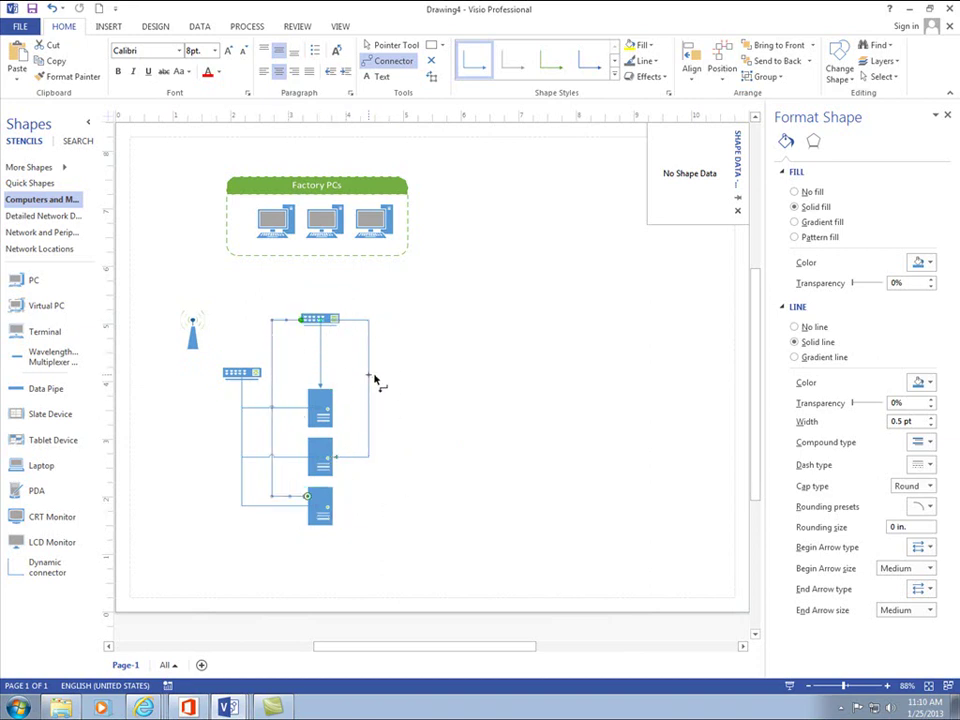
{"action": "key", "text": "ctrl+z"}
{"action": "key", "text": "ctrl+z"}
{"action": "key", "text": "ctrl+z"}
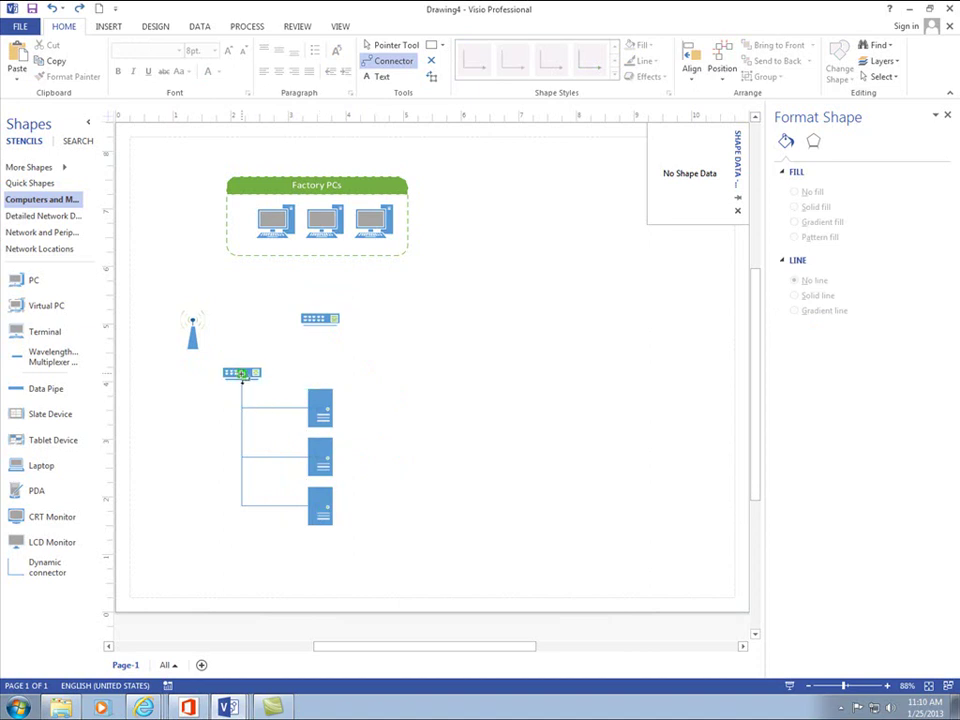
- Connect the lower switch to the upper switch and move the access point up and right
{"action": "left_click_drag", "start_coordinate": [242, 378], "coordinate": [330, 326]}
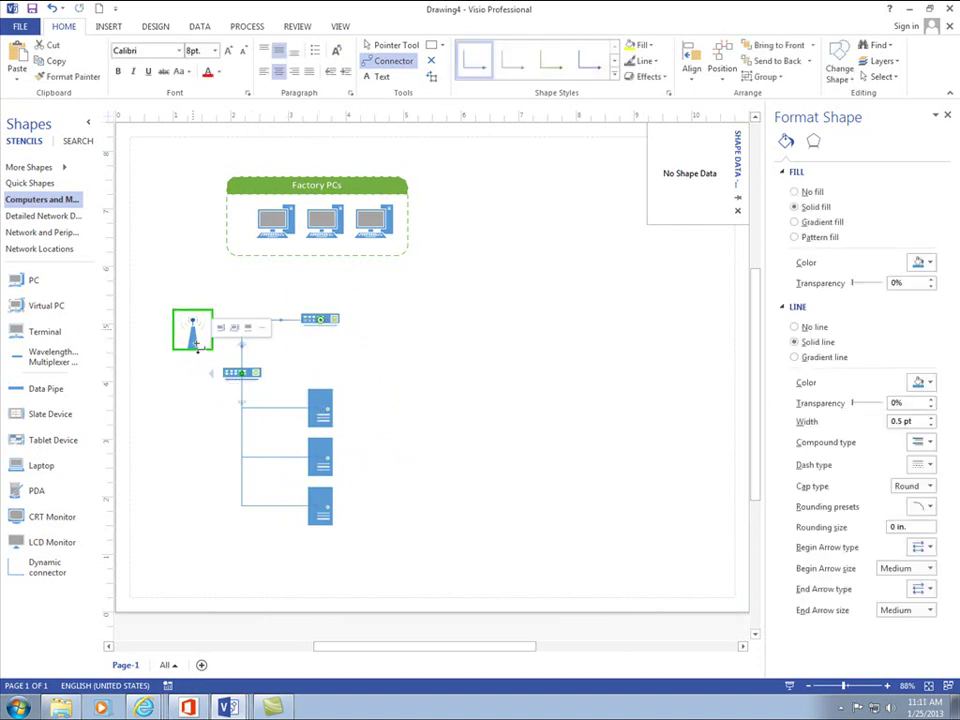
{"action": "left_click", "coordinate": [376, 48]}
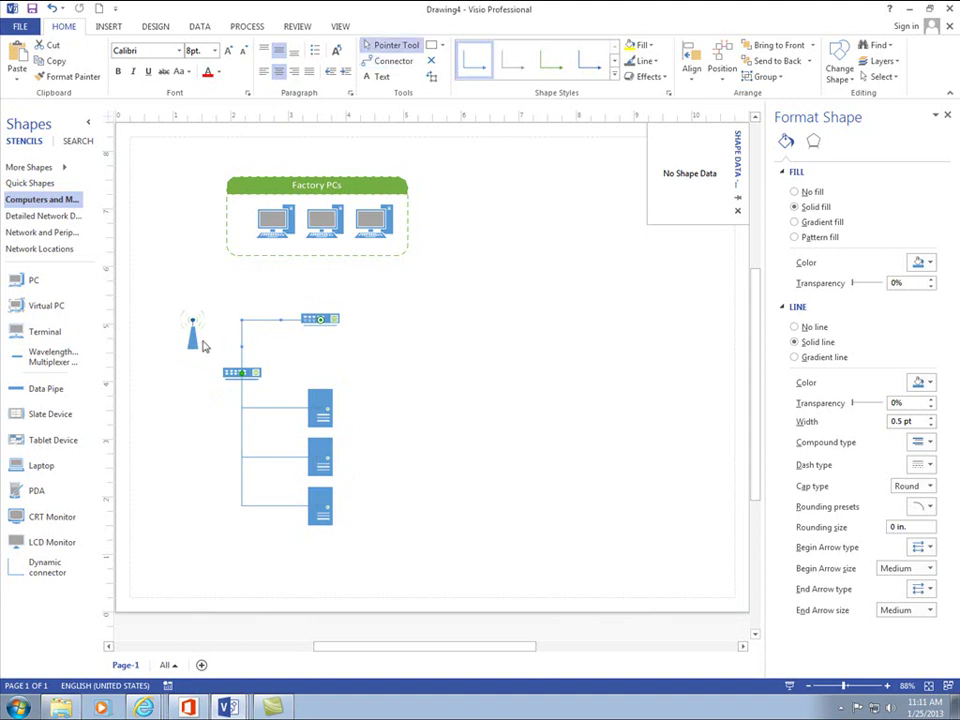
{"action": "left_click_drag", "start_coordinate": [193, 332], "coordinate": [418, 299]}
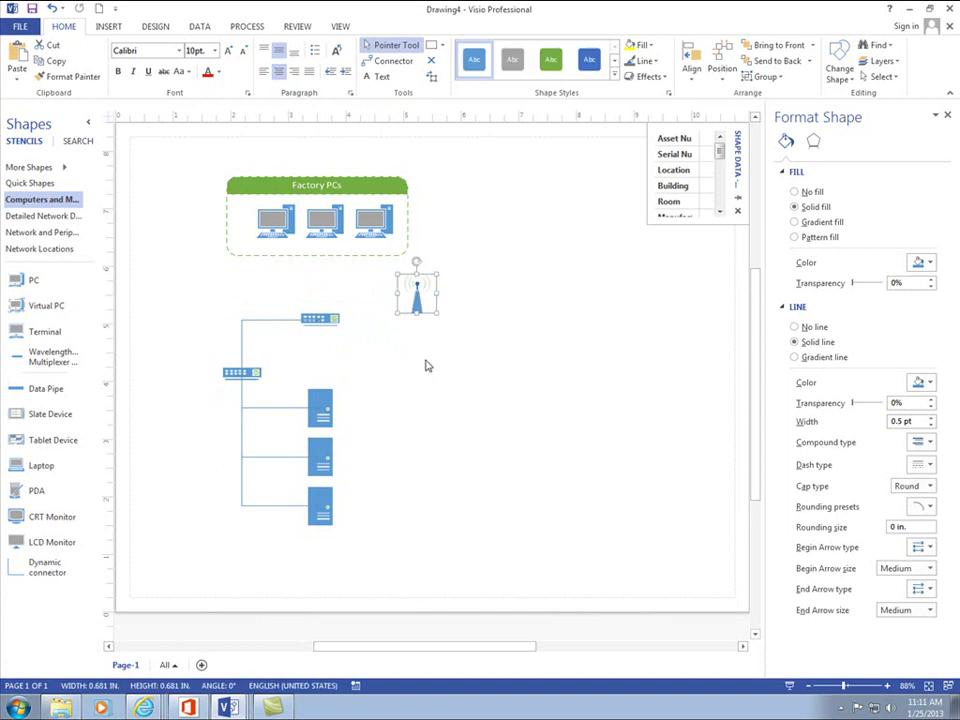
- Link the upper switch to the wireless access point, nudging the access point further up and right
{"action": "left_click", "coordinate": [390, 61]}
{"action": "left_click_drag", "start_coordinate": [317, 317], "coordinate": [417, 296]}
{"action": "left_click", "coordinate": [330, 284]}
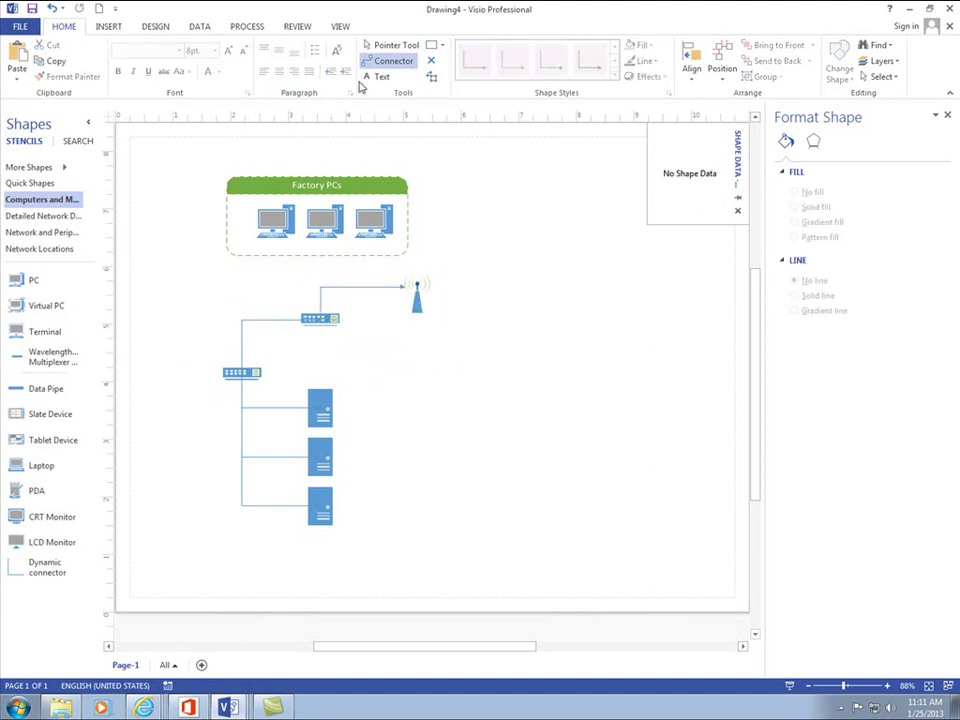
{"action": "left_click", "coordinate": [380, 45]}
{"action": "left_click", "coordinate": [358, 289]}
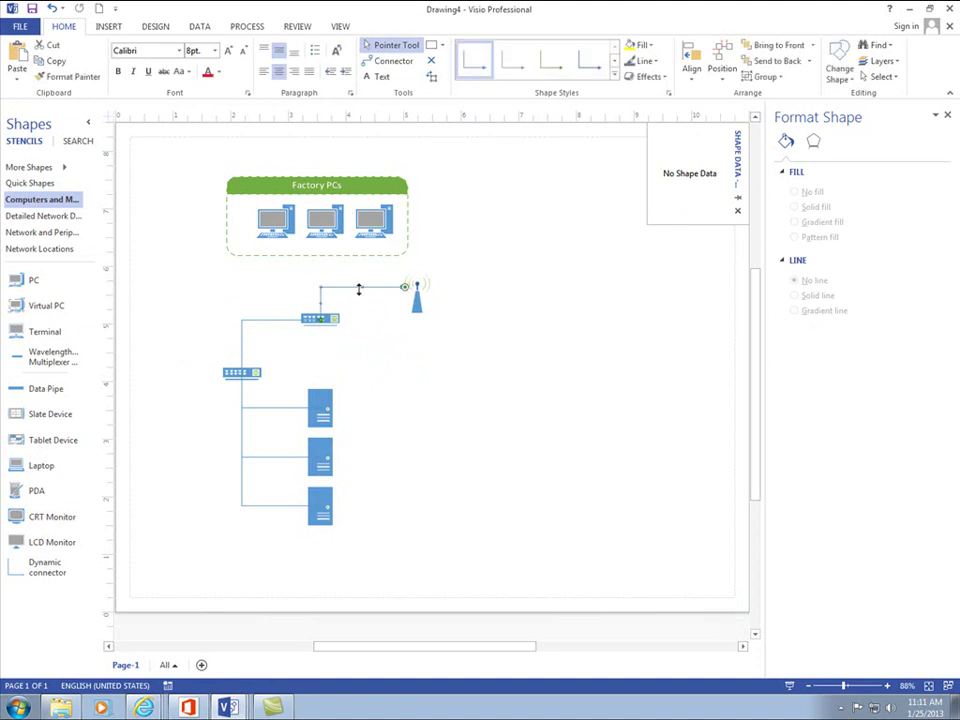
{"action": "key", "text": "Delete"}
{"action": "left_click", "coordinate": [425, 278]}
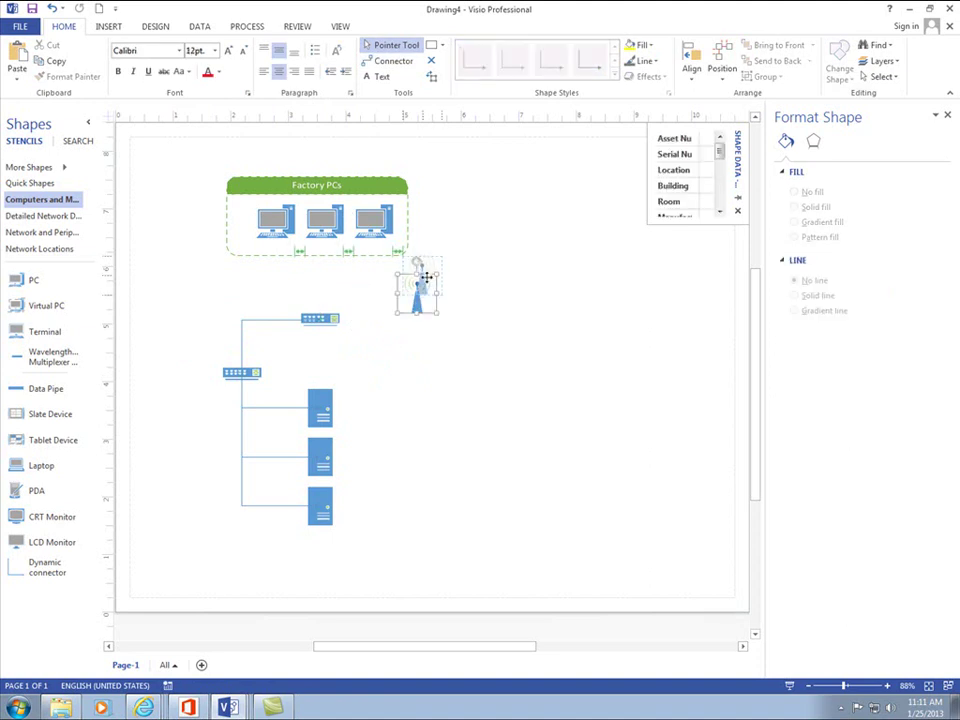
{"action": "left_click_drag", "start_coordinate": [425, 278], "coordinate": [452, 263]}
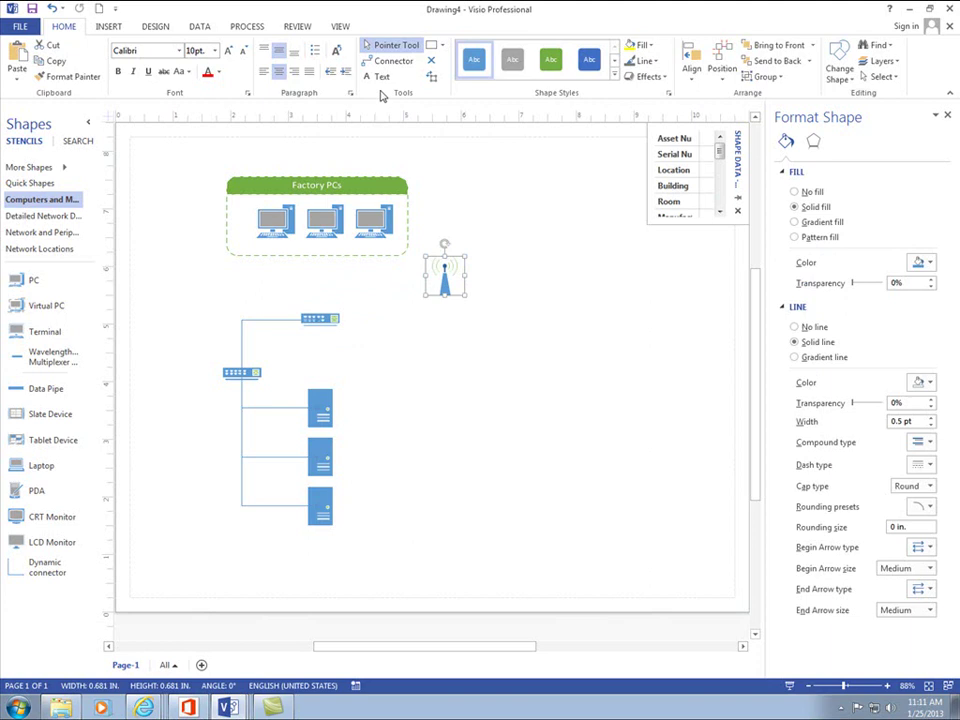
{"action": "left_click", "coordinate": [393, 61]}
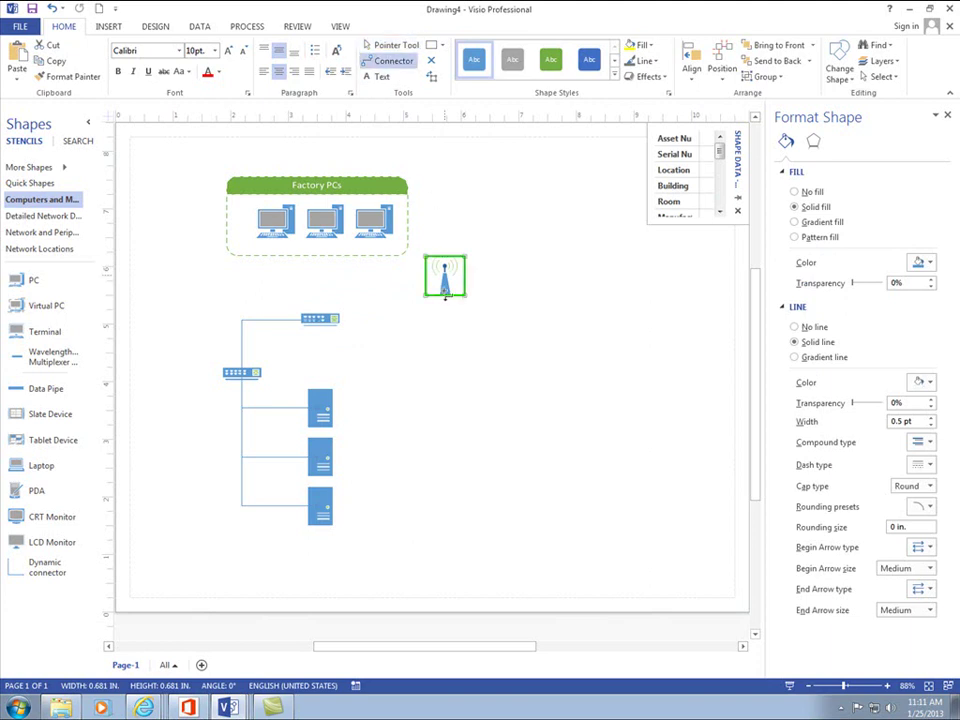
{"action": "mouse_move", "coordinate": [445, 293]}
{"action": "left_mouse_down"}
{"action": "mouse_move", "coordinate": [438, 314]}
{"action": "mouse_move", "coordinate": [388, 336]}
{"action": "mouse_move", "coordinate": [343, 321]}
{"action": "mouse_move", "coordinate": [367, 359]}
{"action": "mouse_move", "coordinate": [332, 319]}
{"action": "mouse_move", "coordinate": [368, 326]}
{"action": "mouse_move", "coordinate": [360, 334]}
{"action": "mouse_move", "coordinate": [388, 332]}
{"action": "mouse_move", "coordinate": [338, 327]}
{"action": "mouse_move", "coordinate": [407, 331]}
{"action": "mouse_move", "coordinate": [441, 317]}
{"action": "mouse_move", "coordinate": [446, 285]}
{"action": "left_mouse_up"}
{"action": "key", "text": "ctrl+z"}
{"action": "left_click", "coordinate": [490, 348]}
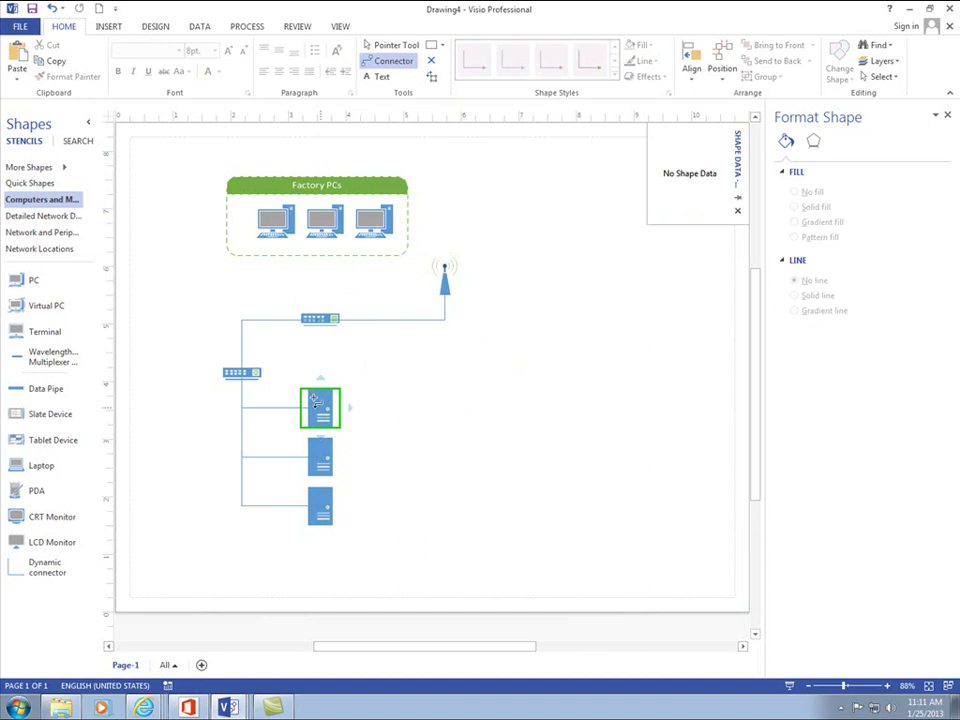
{"action": "left_click", "coordinate": [442, 45]}
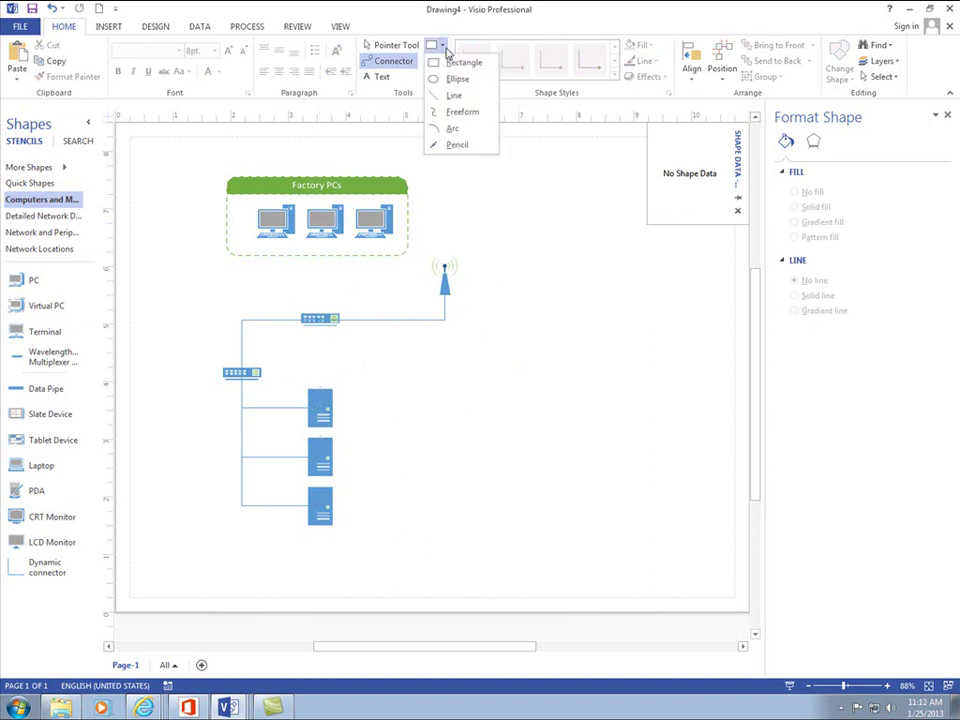
{"action": "left_click", "coordinate": [453, 95]}
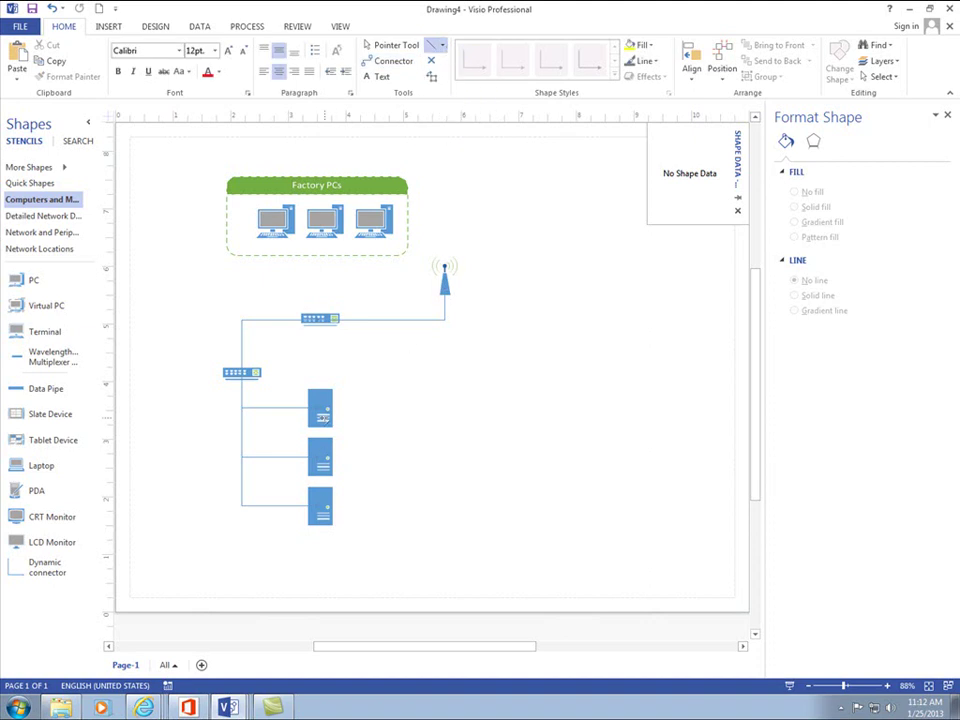
{"action": "mouse_move", "coordinate": [333, 407]}
{"action": "left_mouse_down"}
{"action": "mouse_move", "coordinate": [409, 418]}
{"action": "mouse_move", "coordinate": [452, 412]}
{"action": "mouse_move", "coordinate": [446, 272]}
{"action": "left_mouse_up"}
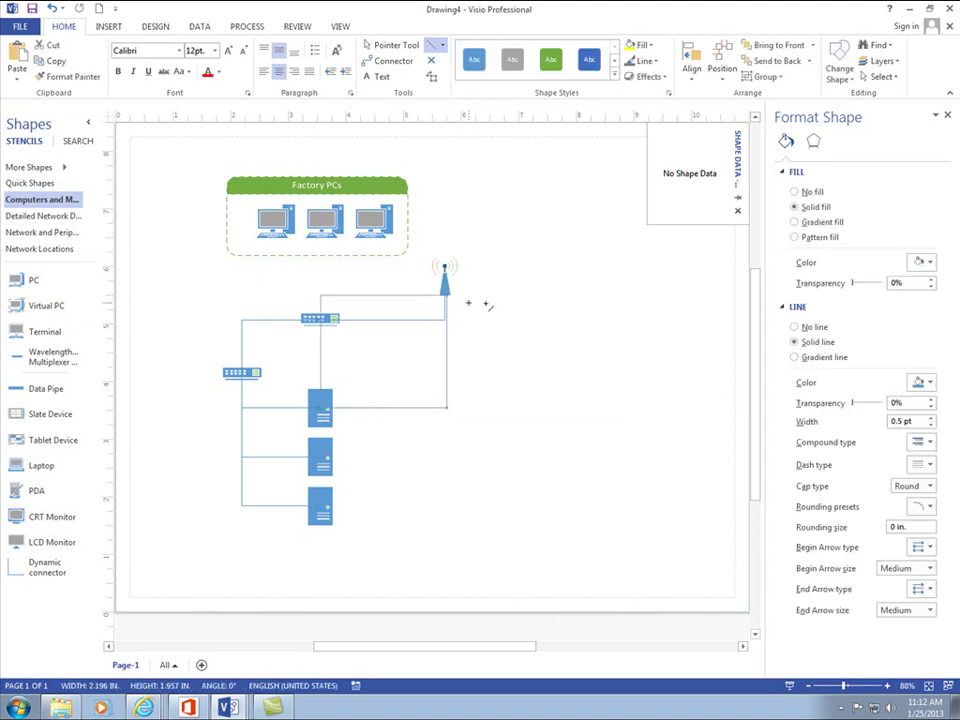
{"action": "left_click", "coordinate": [488, 305]}
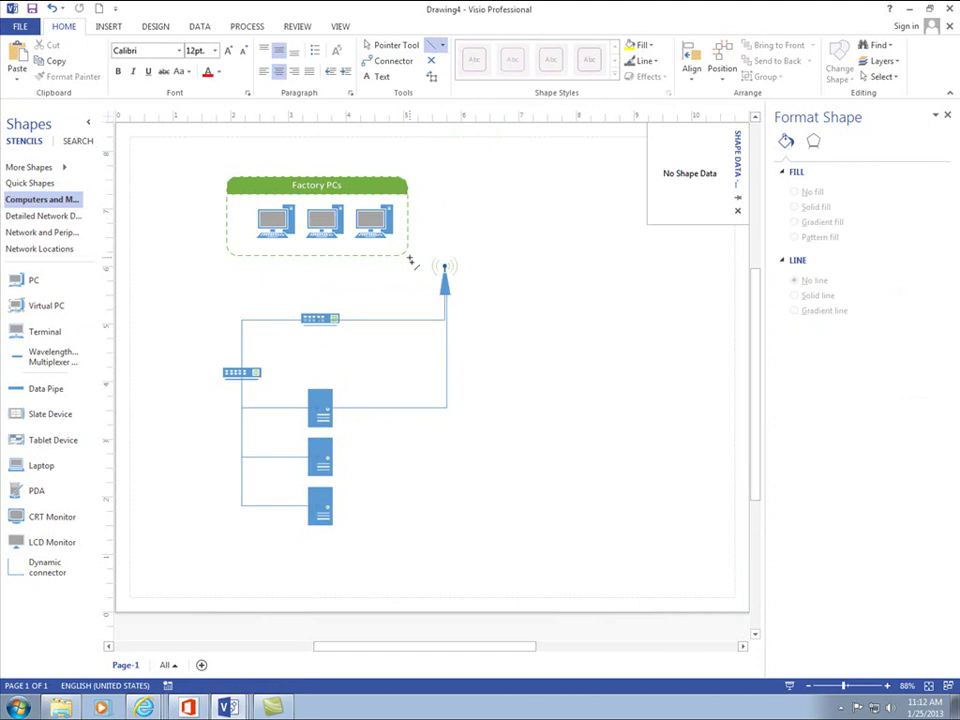
{"action": "left_click", "coordinate": [449, 392]}
{"action": "key", "text": "Delete"}
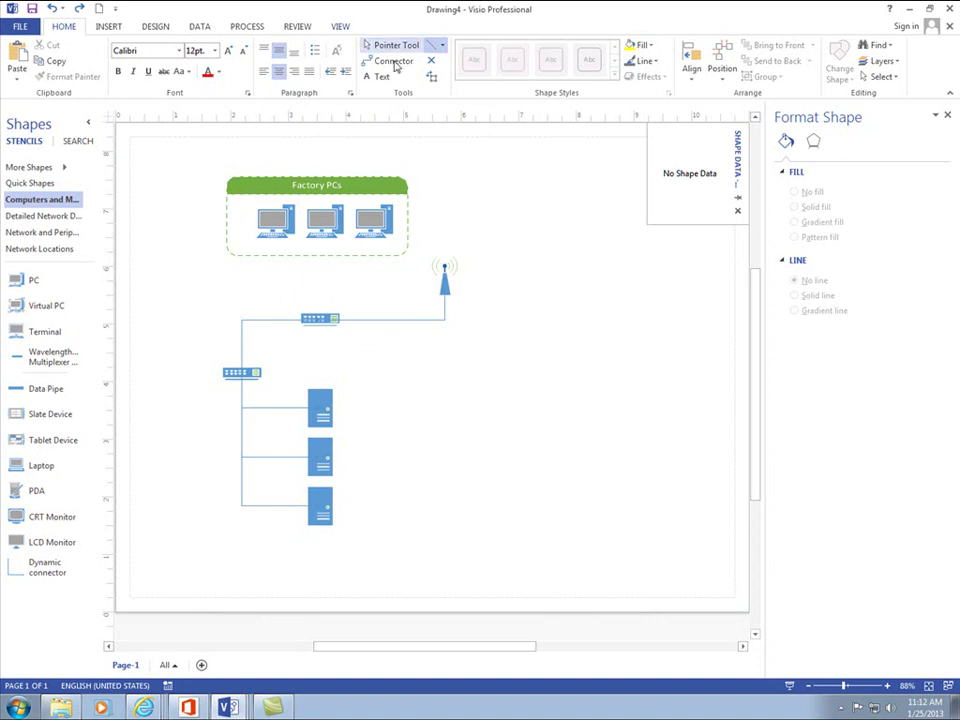
{"action": "left_click", "coordinate": [398, 47]}
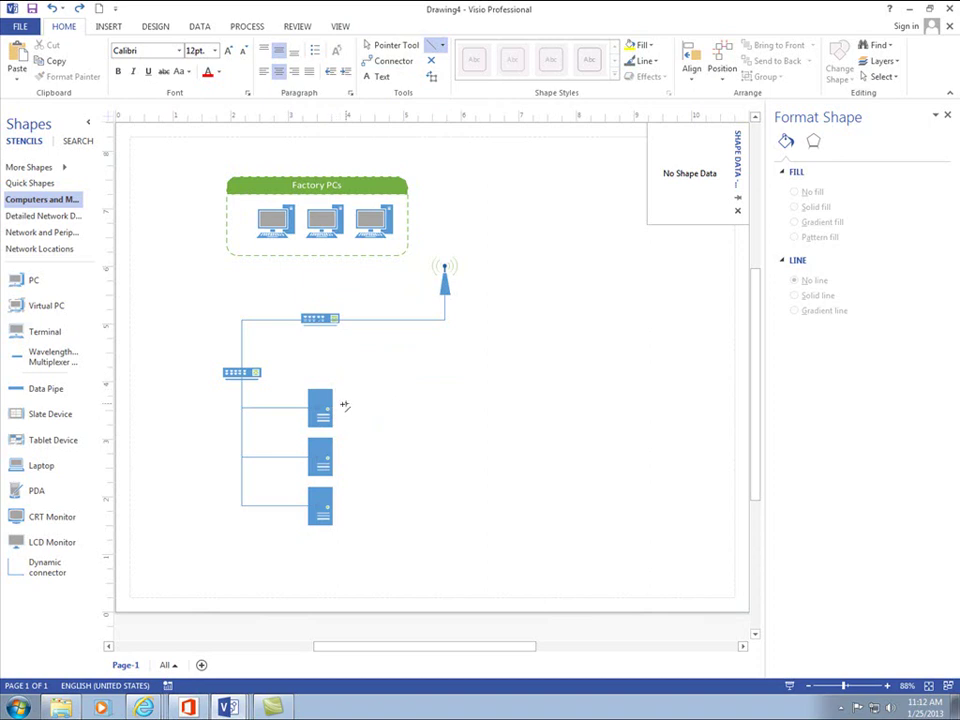
- Draw a top-aligned 9 pt text box beside the top server
{"action": "left_click", "coordinate": [380, 76]}
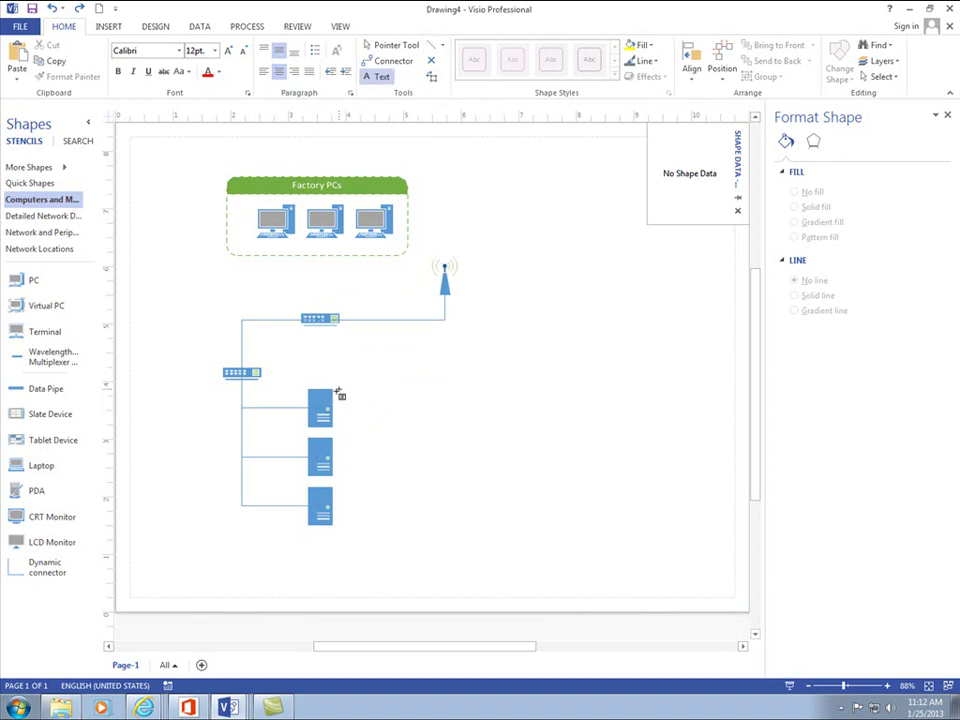
{"action": "left_click_drag", "start_coordinate": [338, 390], "coordinate": [397, 425]}
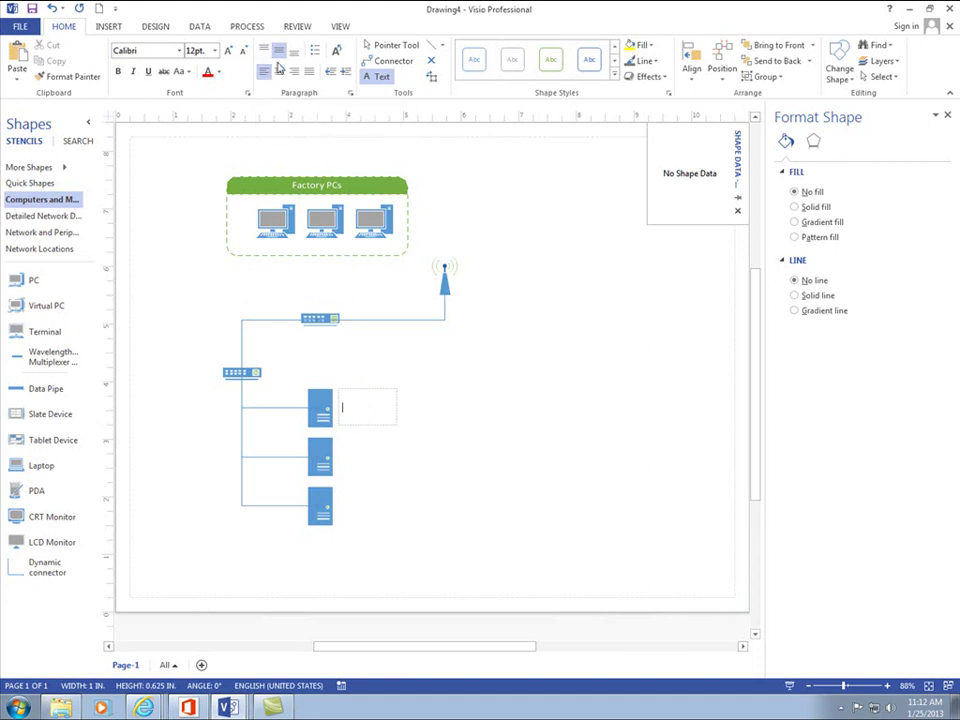
{"action": "left_click", "coordinate": [266, 52]}
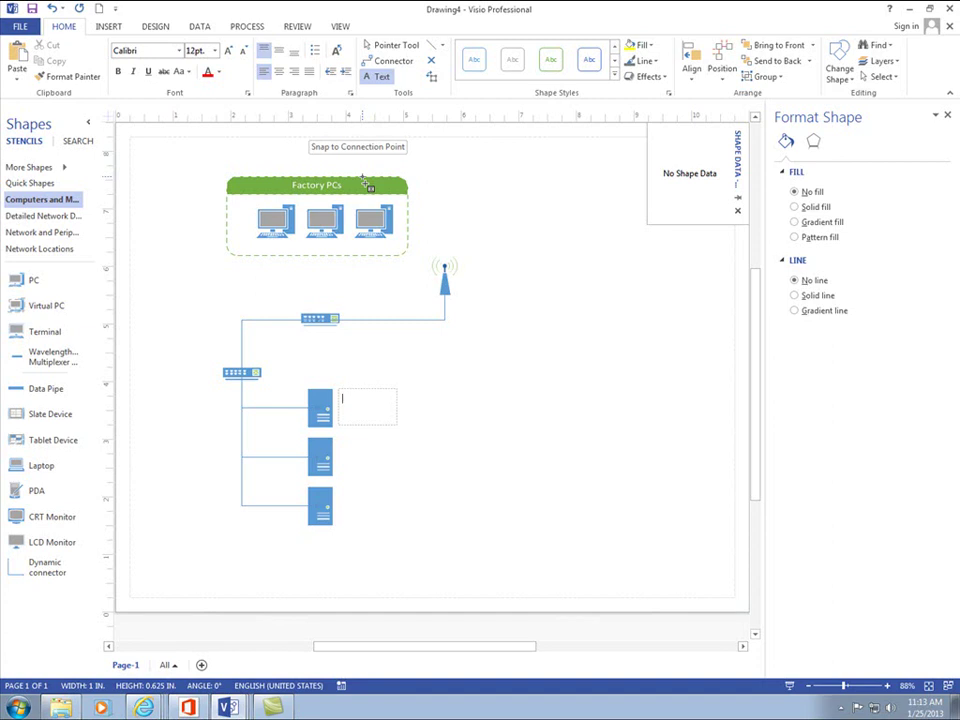
{"action": "left_click", "coordinate": [216, 56]}
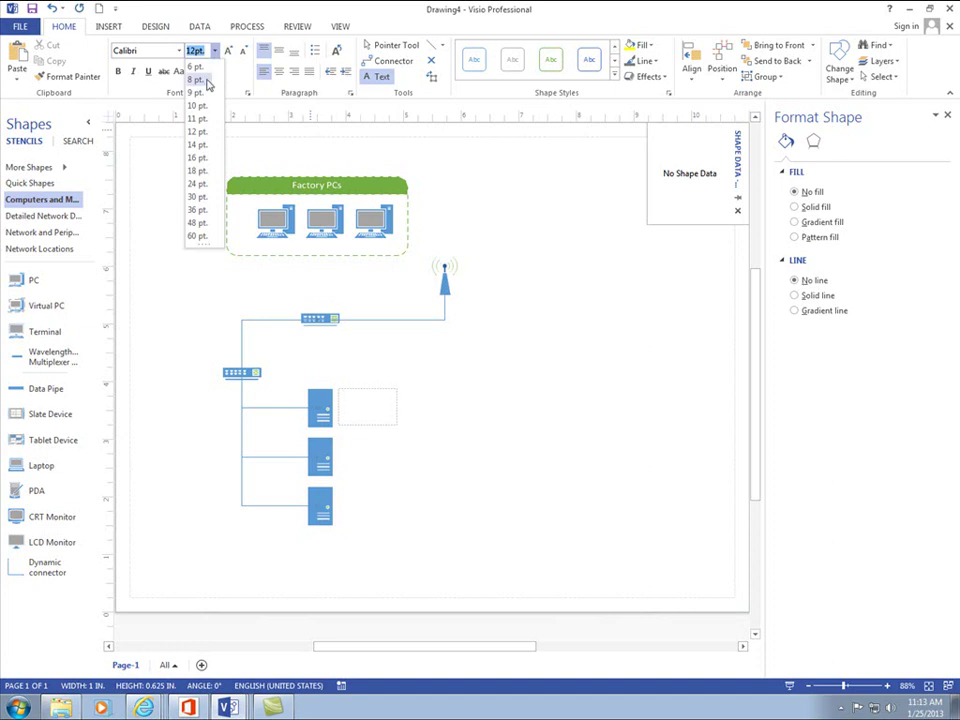
{"action": "left_click", "coordinate": [205, 94]}
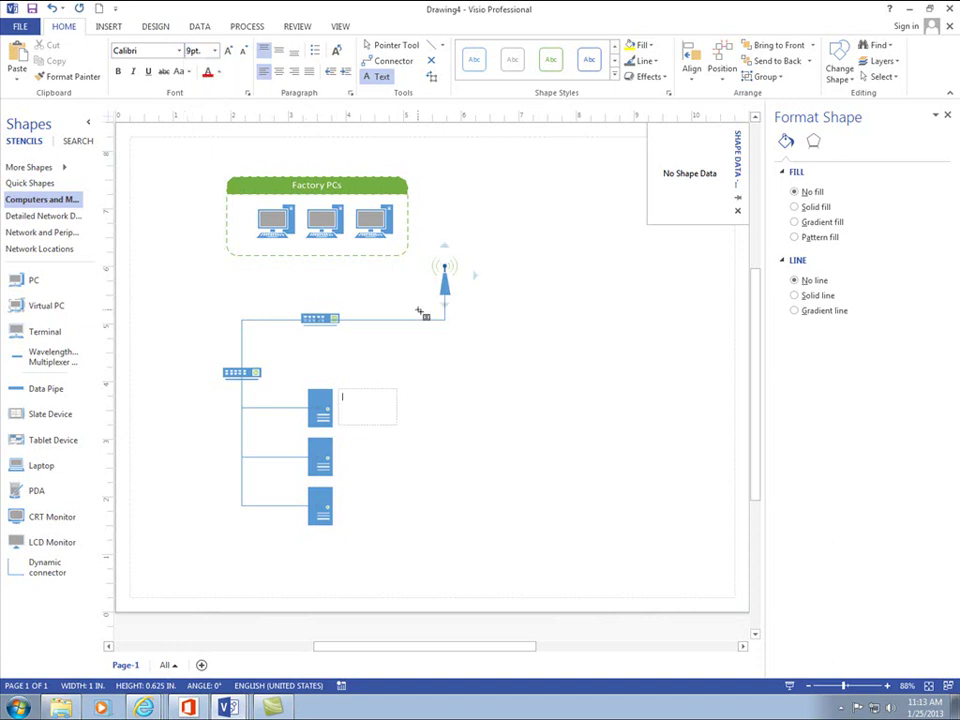
- Type the DC1 label: IP 1.1.1.1/8, DNS 1.1.1.1, Roles DC, DNS, DHCP, FTP
{"action": "type", "text": "Ma"}
{"action": "type", "text": "S"}
{"action": "type", "text": "/N:"}
{"action": "type", "text": "DNS"}
{"action": "type", "text": ": 1.1.1.1"}
{"action": "key", "text": "Return"}
{"action": "type", "text": "Ro"}
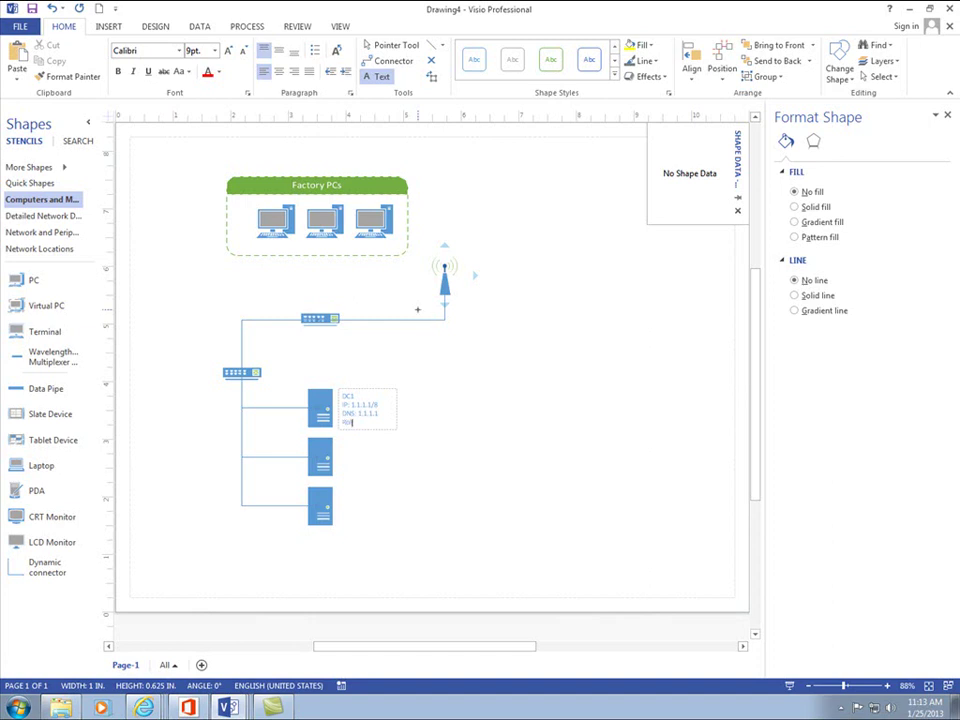
{"action": "type", "text": "les: DC, DNS, DHCP, FTP"}
{"action": "left_click", "coordinate": [450, 400]}
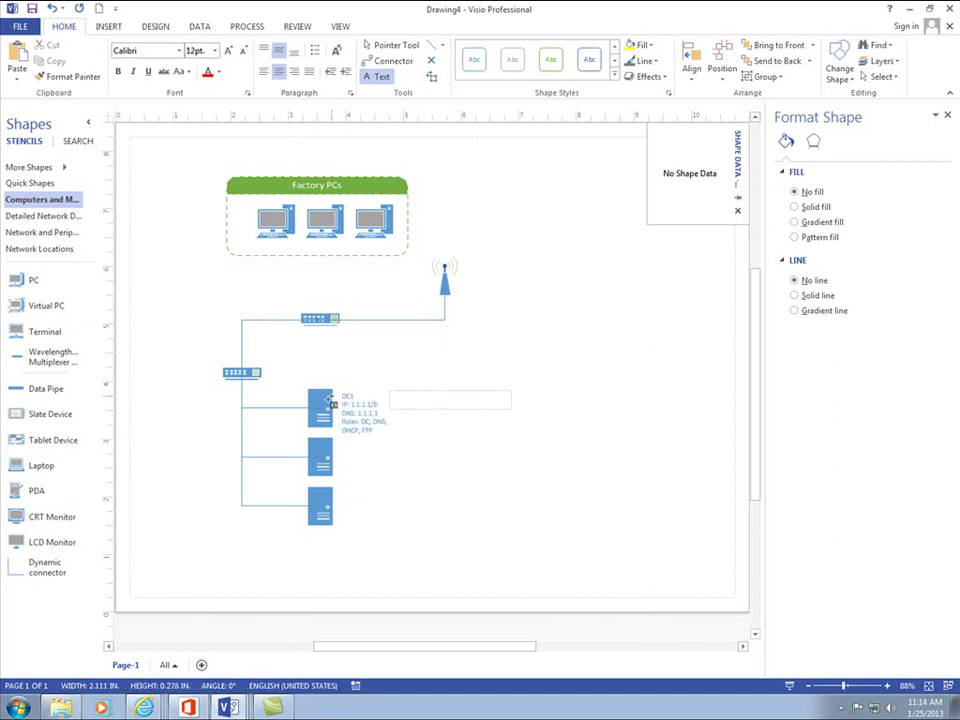
{"action": "left_click", "coordinate": [320, 440]}
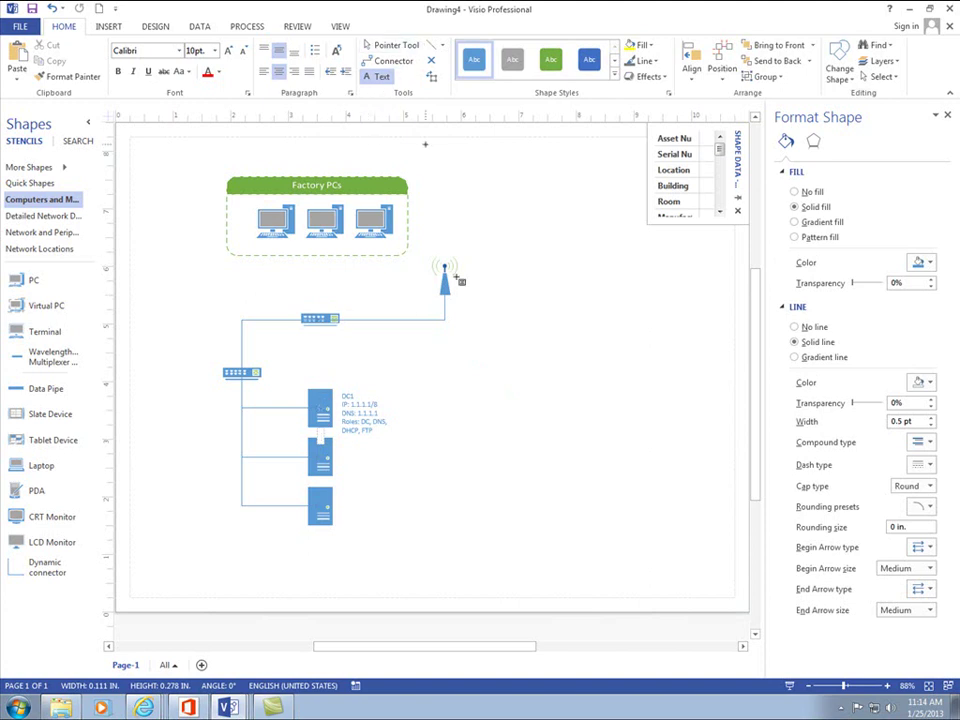
{"action": "mouse_move", "coordinate": [322, 402]}
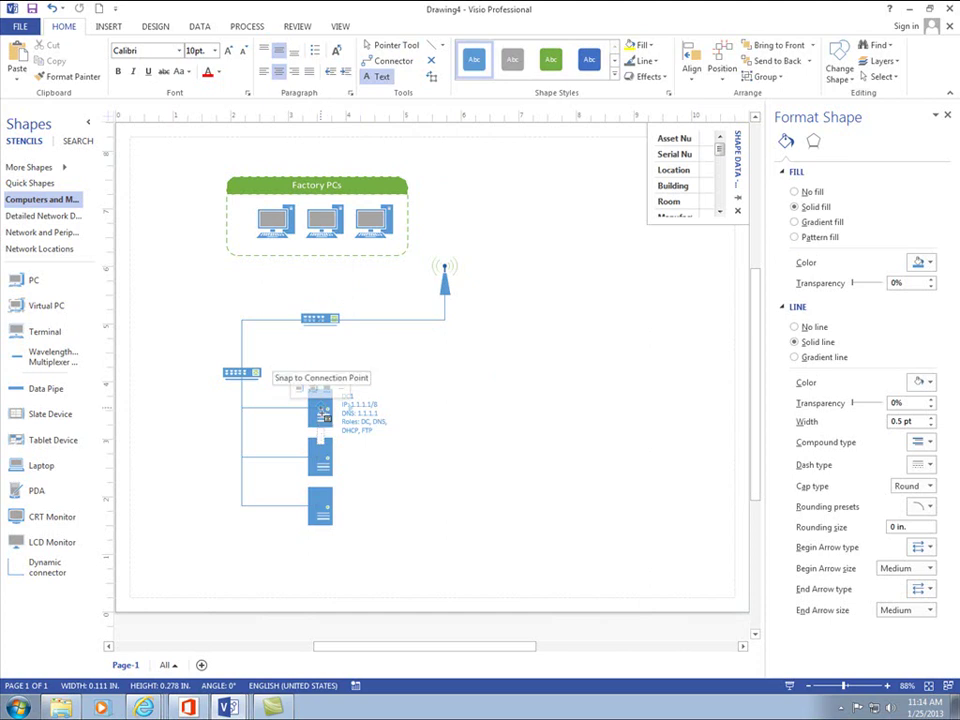
{"action": "left_click_drag", "start_coordinate": [722, 153], "coordinate": [723, 177]}
{"action": "left_click_drag", "start_coordinate": [720, 177], "coordinate": [720, 153]}
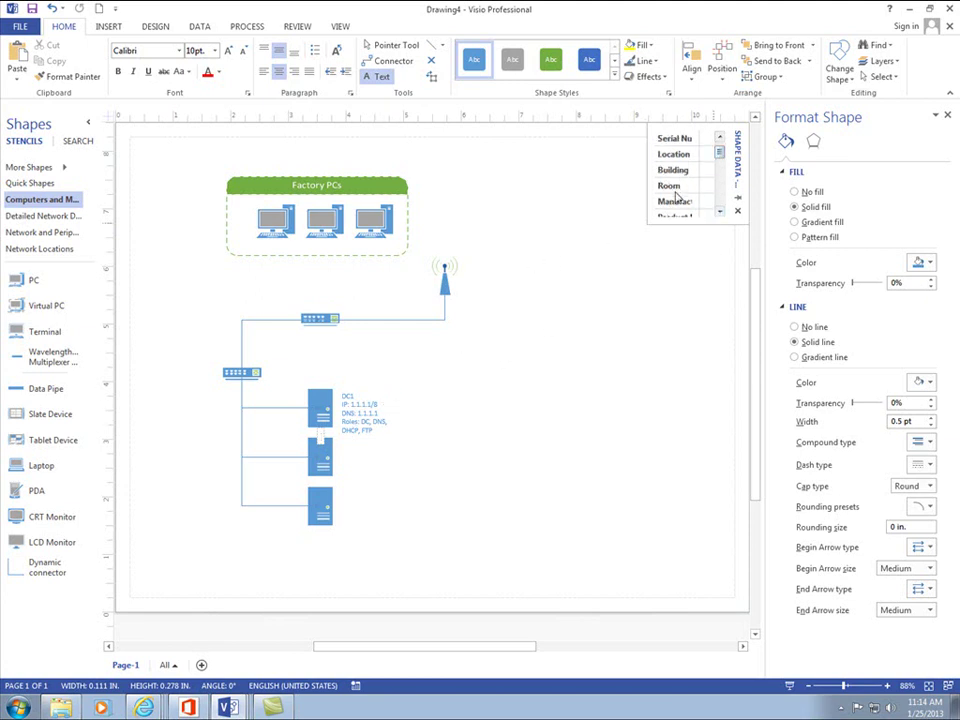
- Leave text editing with the Pointer Tool and pick out the DC1 server and its label
{"action": "left_click", "coordinate": [719, 211]}
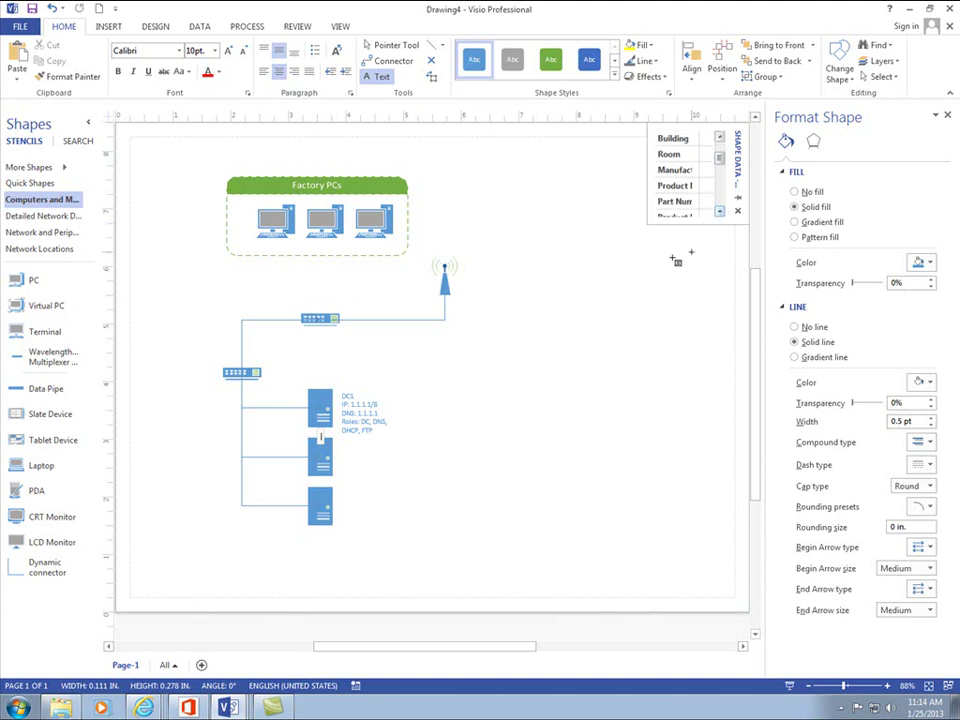
{"action": "left_click", "coordinate": [439, 412]}
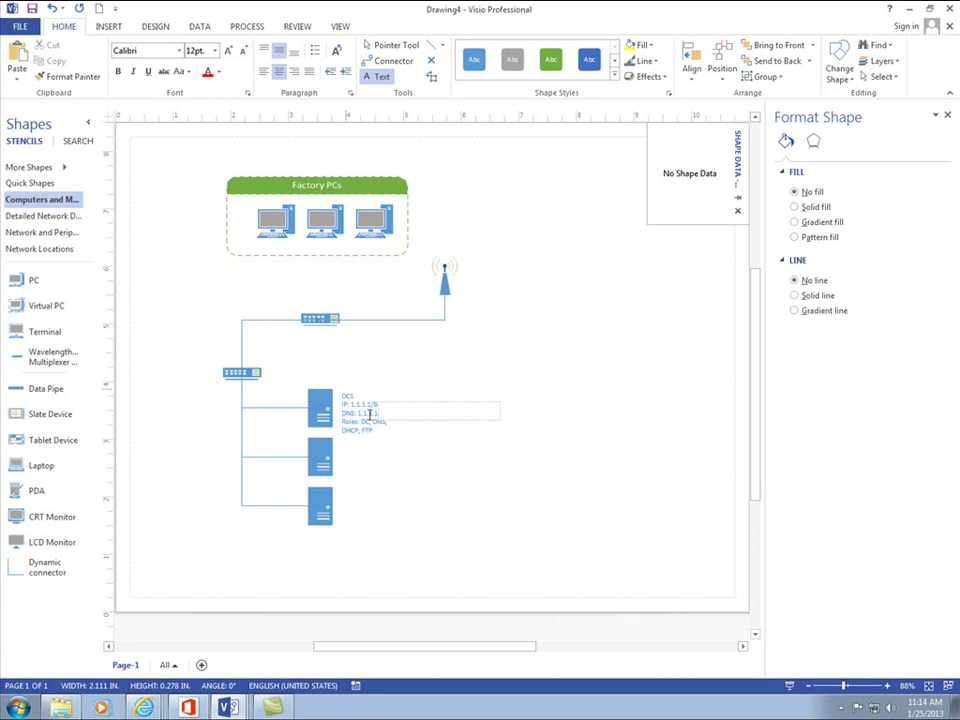
{"action": "left_click", "coordinate": [378, 45]}
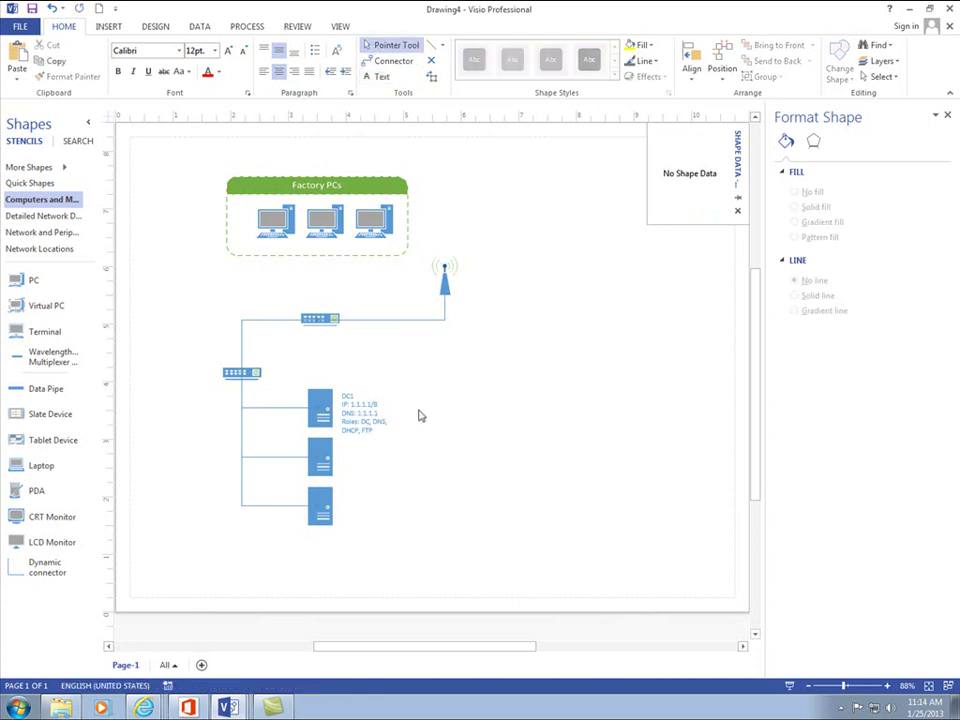
{"action": "mouse_move", "coordinate": [350, 413]}
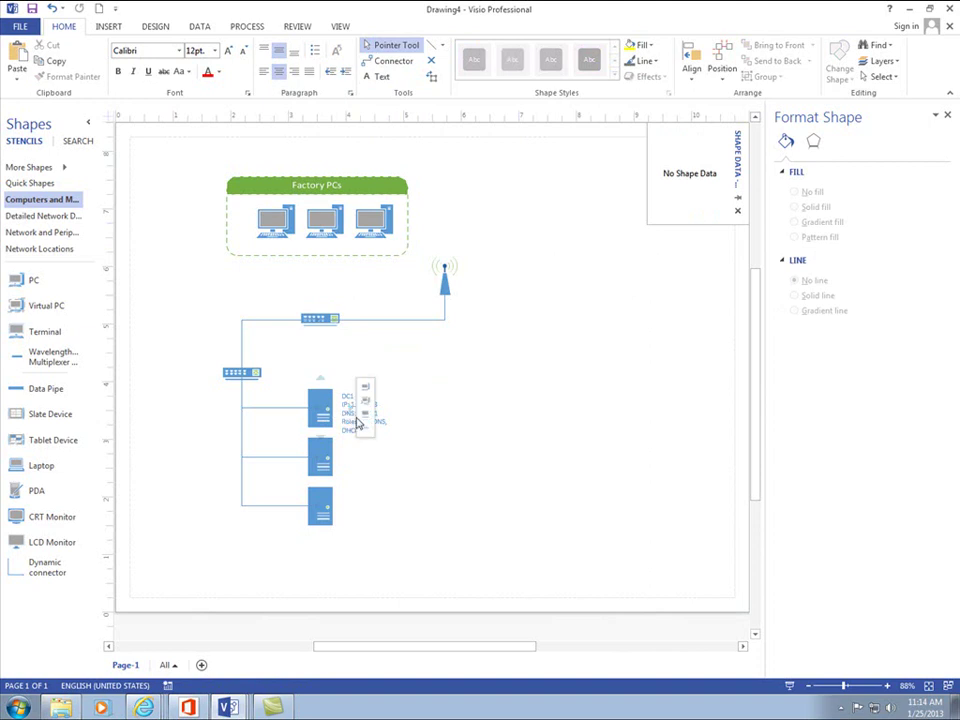
{"action": "left_click", "coordinate": [340, 418]}
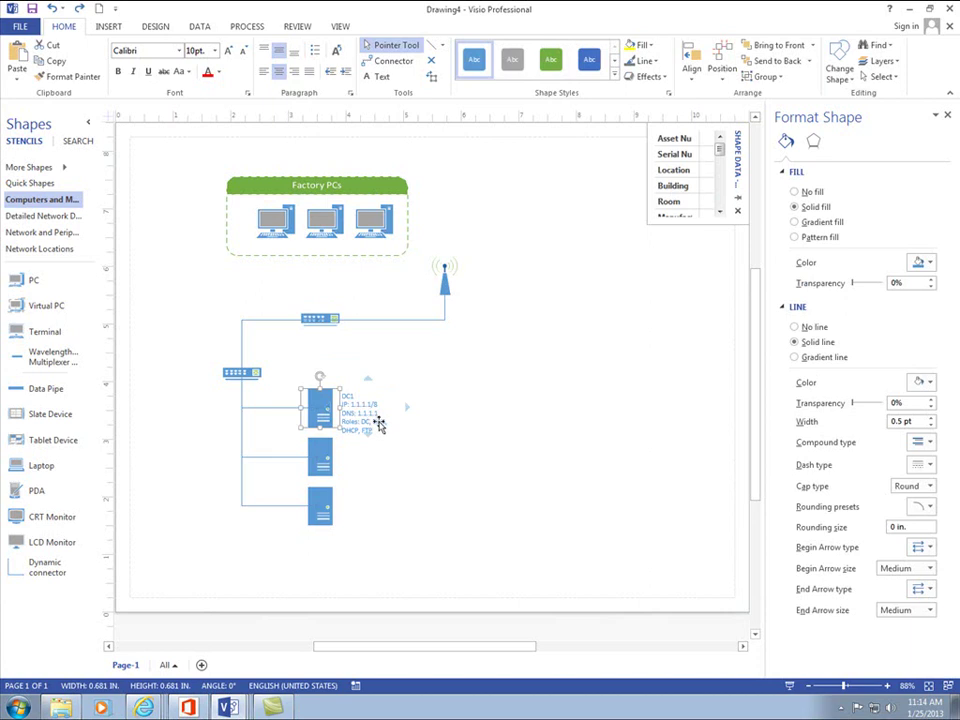
{"action": "key", "text": "Escape"}
{"action": "left_click", "coordinate": [368, 420]}
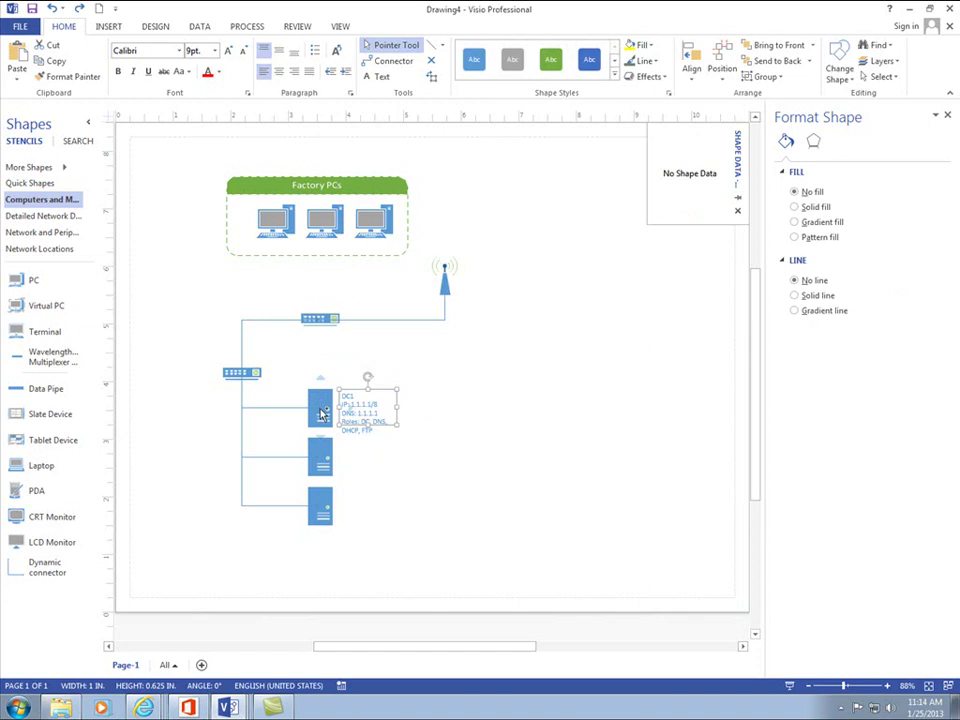
{"action": "left_click", "coordinate": [322, 414]}
- Close the stray empty text box and marquee-select the DC1 server with its label
{"action": "key", "text": "ctrl+2"}
{"action": "left_click", "coordinate": [440, 411]}
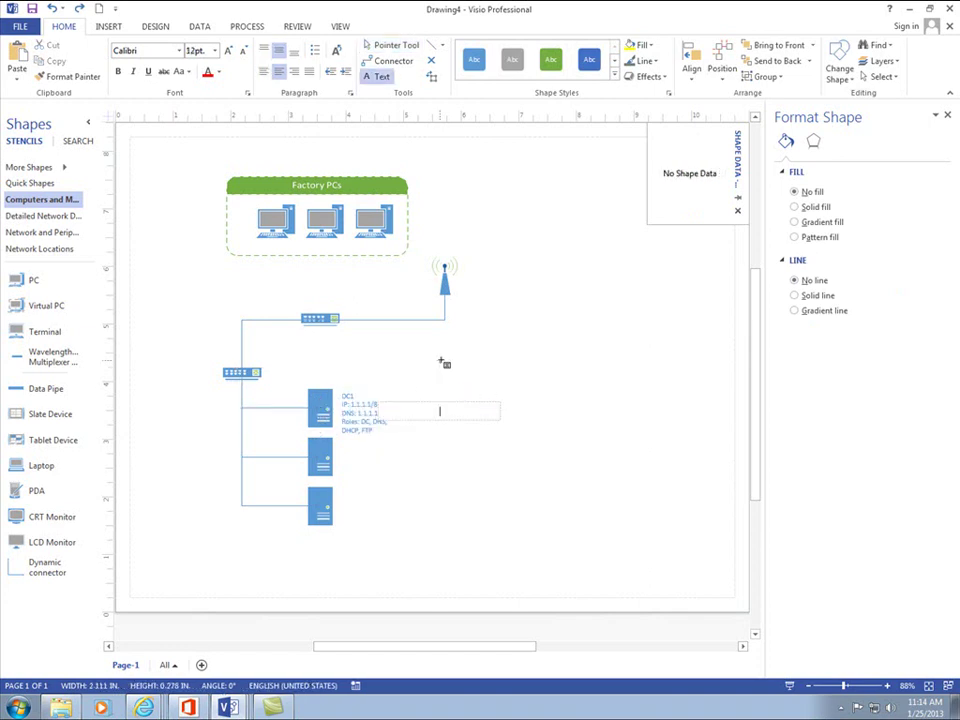
{"action": "left_click", "coordinate": [396, 45]}
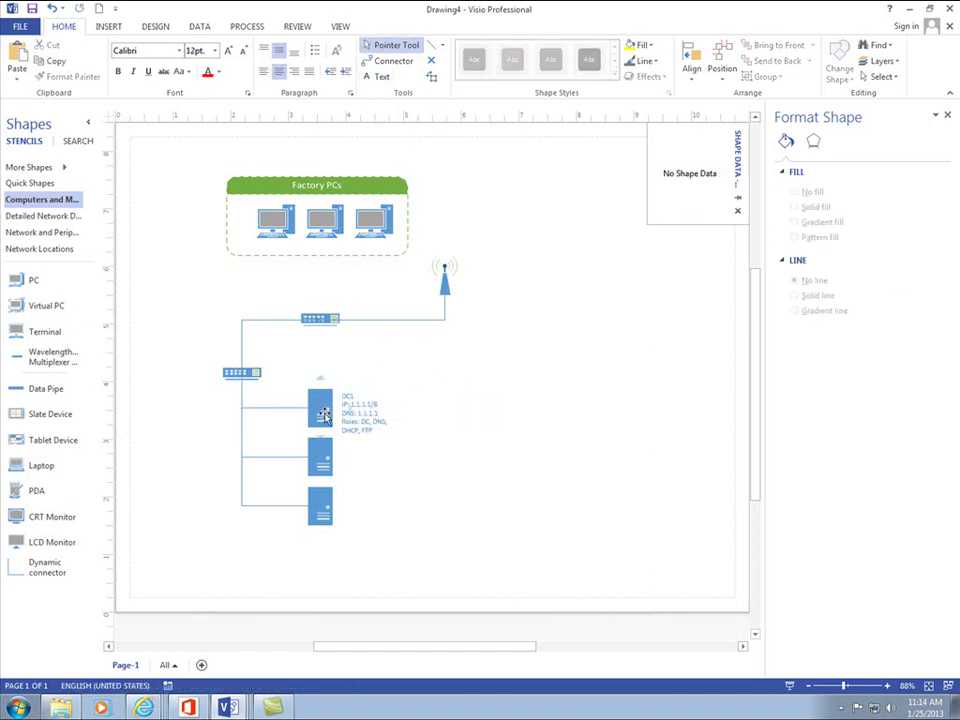
{"action": "left_click", "coordinate": [322, 414]}
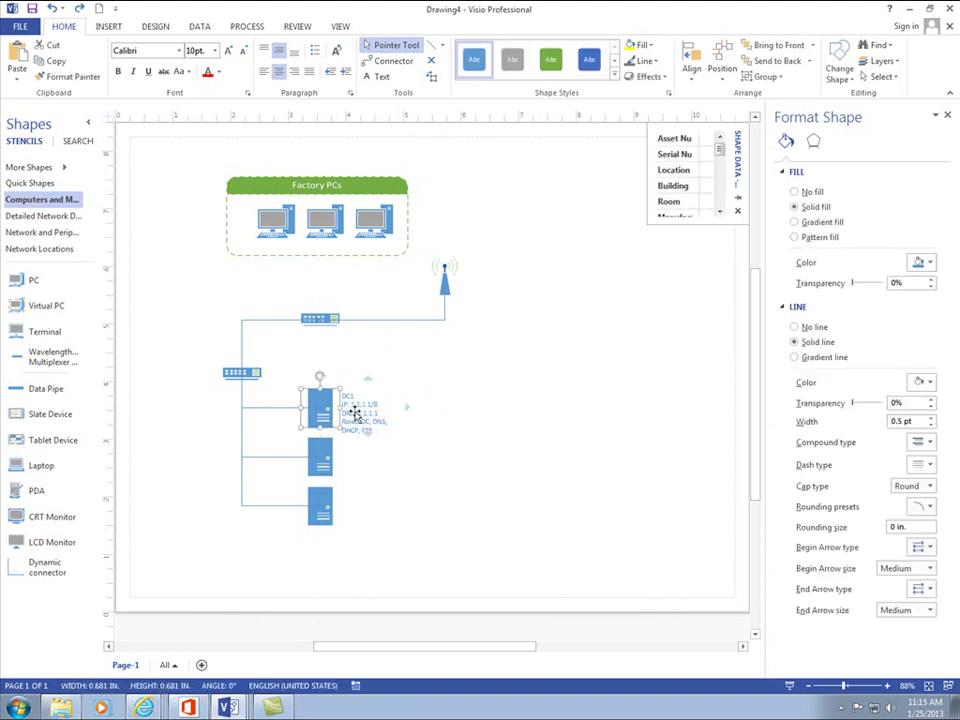
{"action": "left_click", "coordinate": [420, 368]}
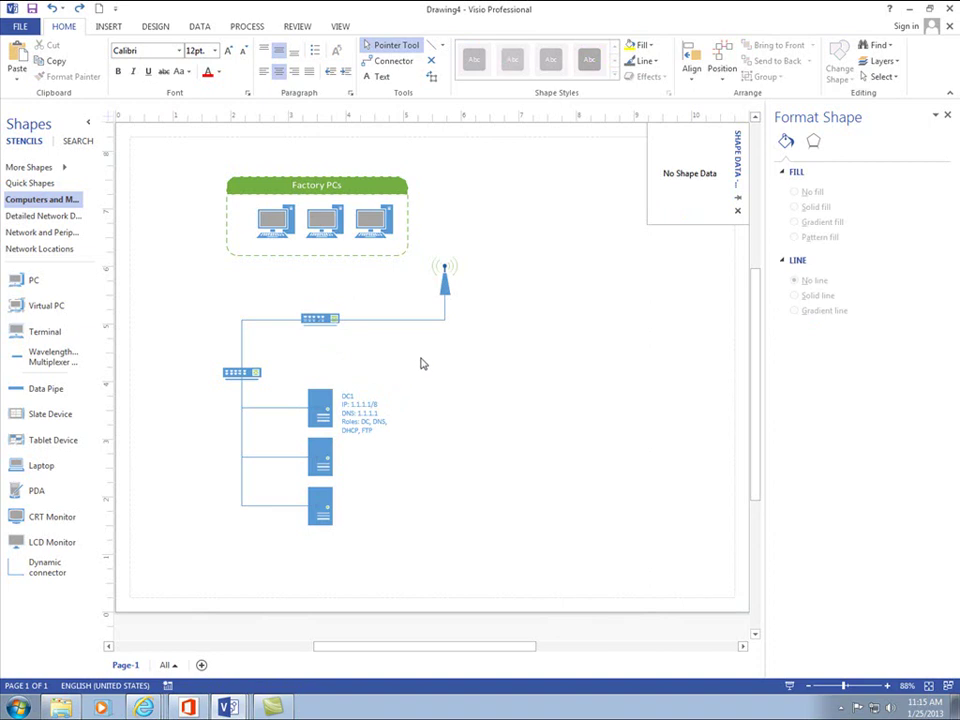
{"action": "left_click_drag", "start_coordinate": [363, 430], "coordinate": [295, 443]}
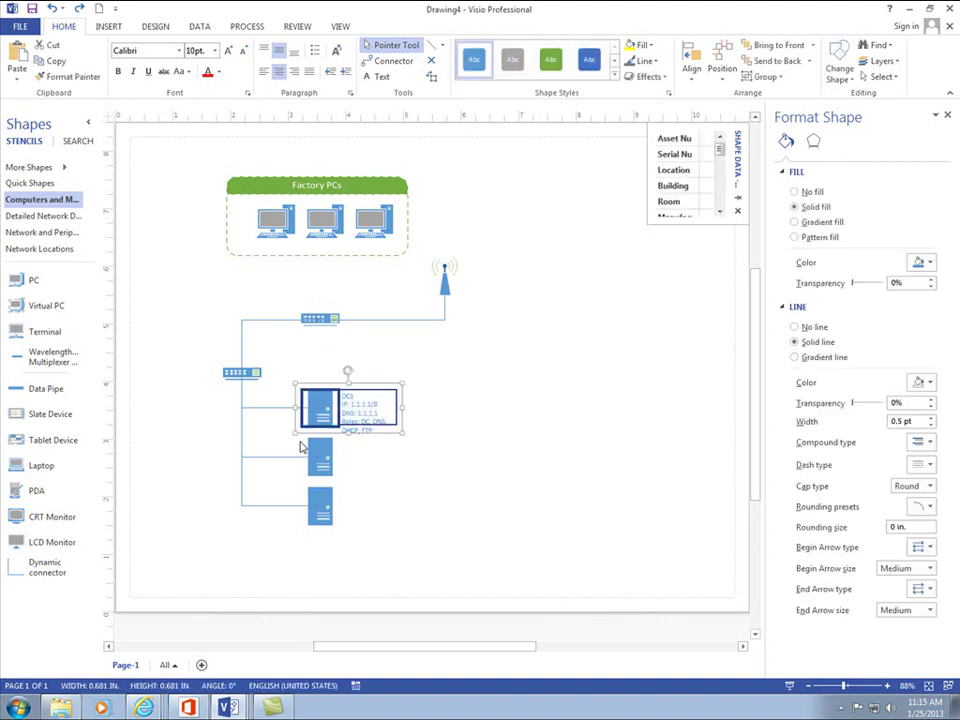
- Group the DC1 server and its label into one shape; a test deletion is undone
{"action": "left_click", "coordinate": [381, 415]}
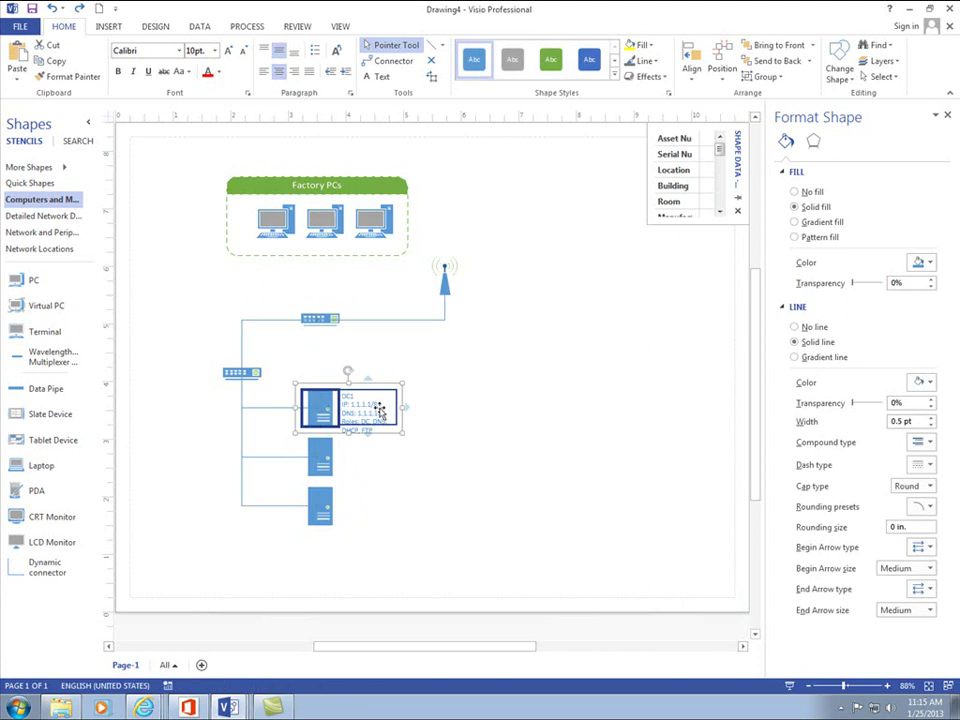
{"action": "right_click", "coordinate": [324, 409]}
{"action": "mouse_move", "coordinate": [435, 465]}
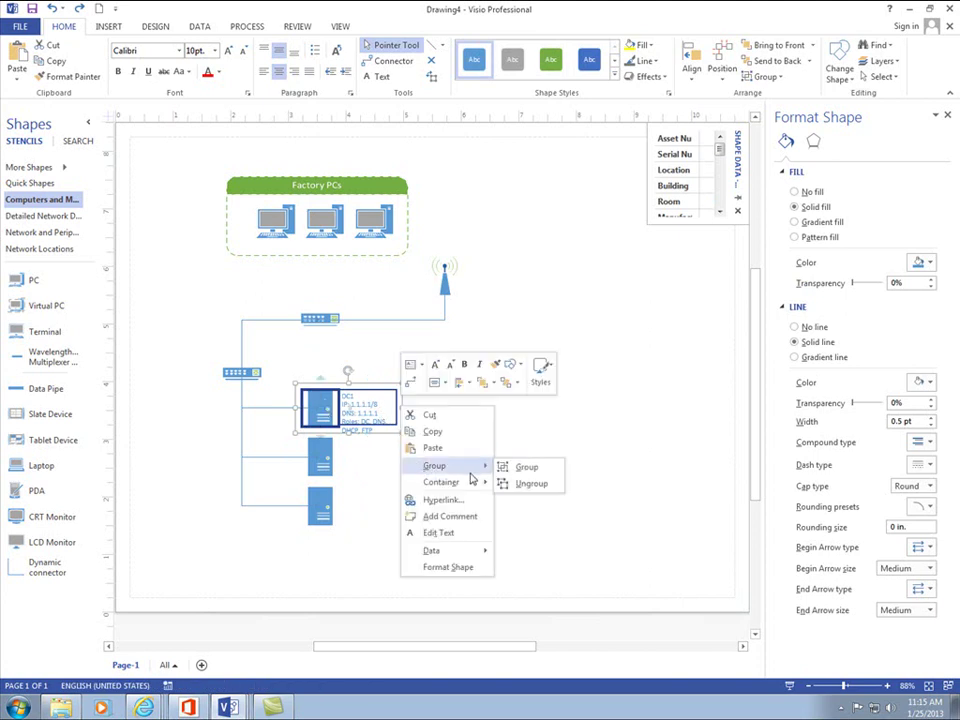
{"action": "left_click", "coordinate": [526, 466]}
{"action": "left_click", "coordinate": [401, 454]}
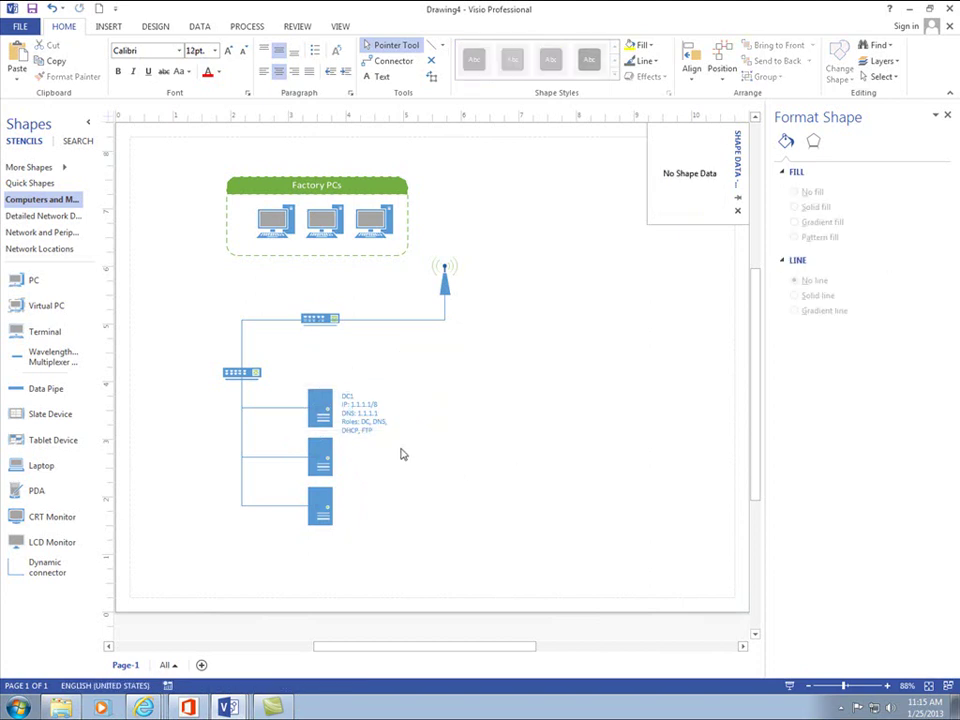
{"action": "left_click", "coordinate": [356, 412]}
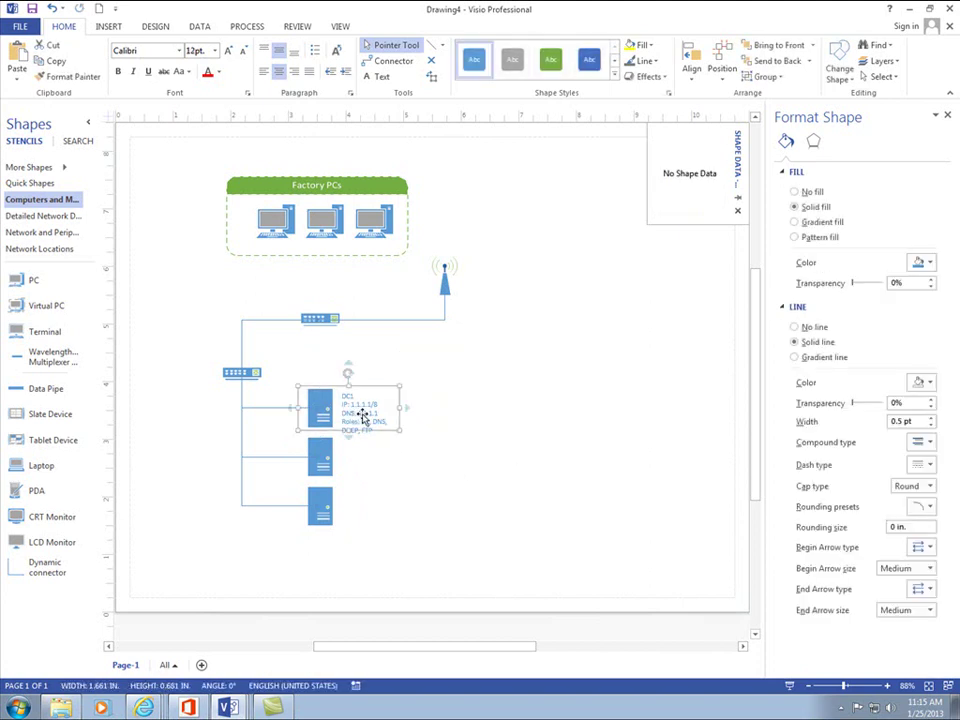
{"action": "key", "text": "Delete"}
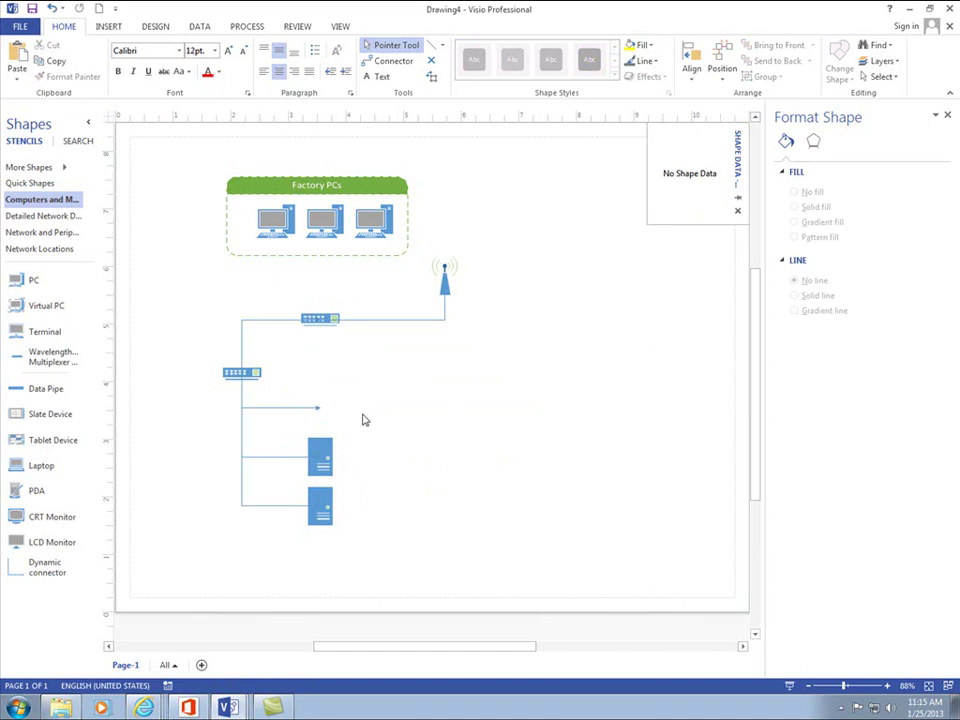
{"action": "key", "text": "ctrl+z"}
{"action": "left_click", "coordinate": [466, 410]}
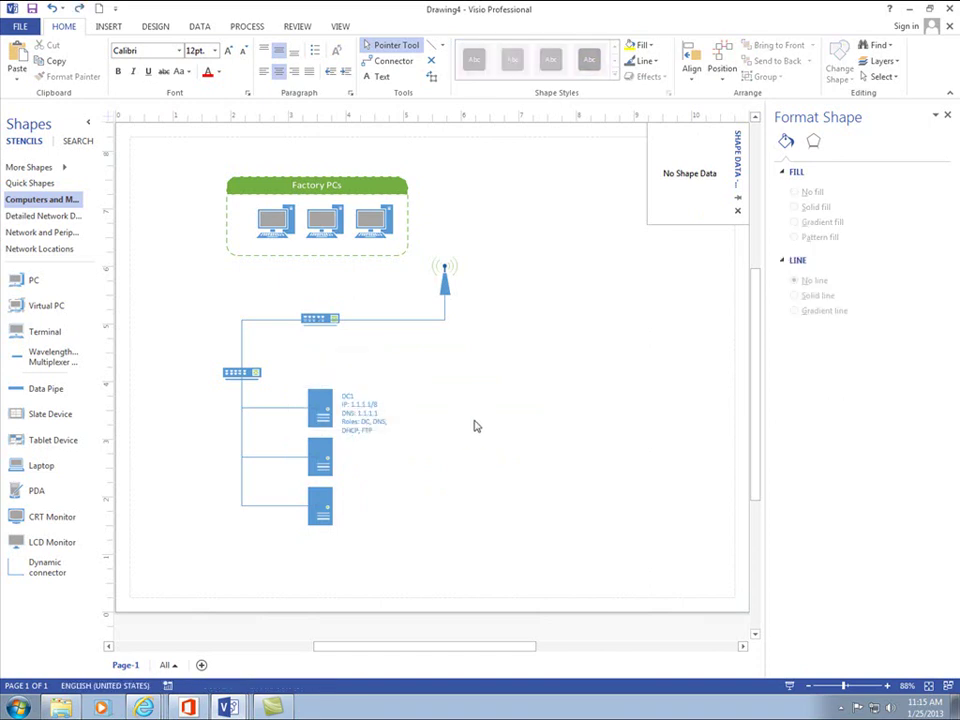
{"action": "left_click", "coordinate": [327, 420]}
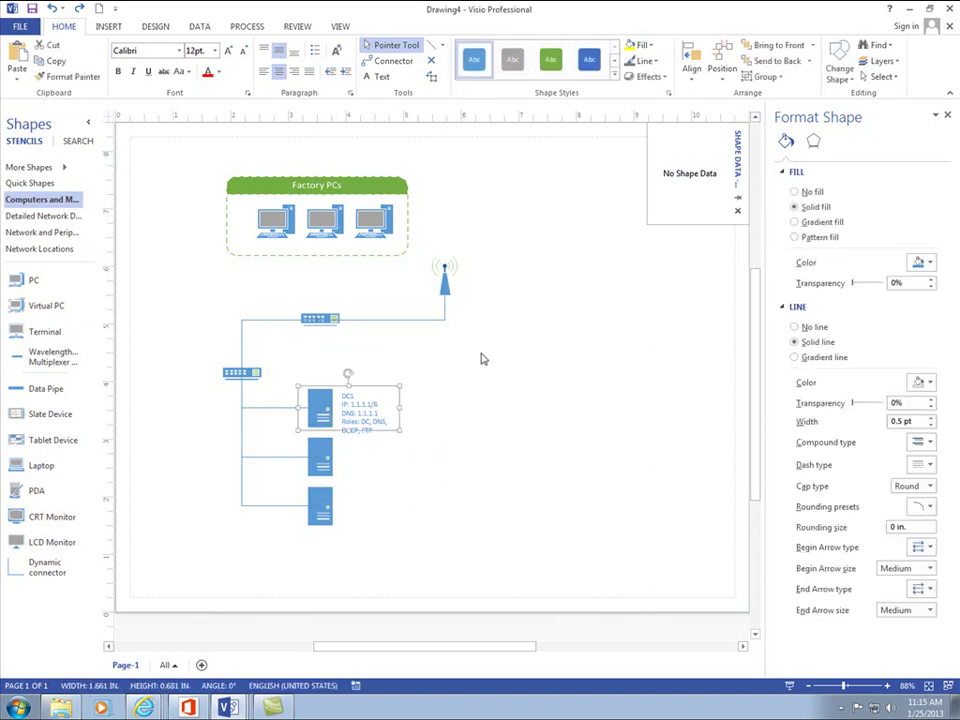
- Apply the green shape style and an orange glow effect to the DC1 group
{"action": "left_click", "coordinate": [450, 445]}
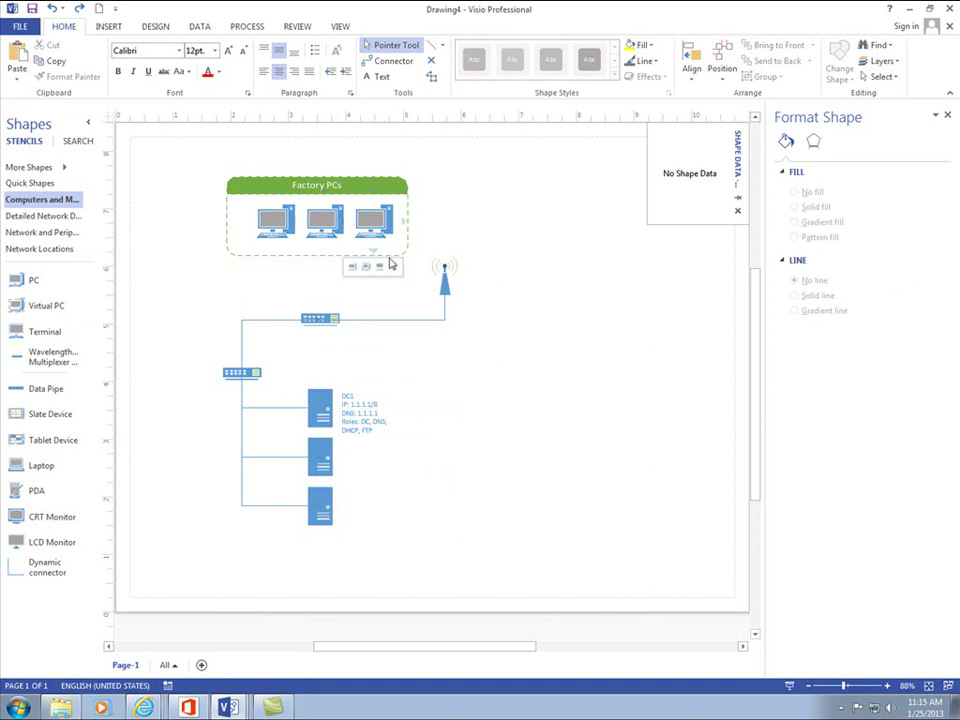
{"action": "left_click", "coordinate": [320, 406]}
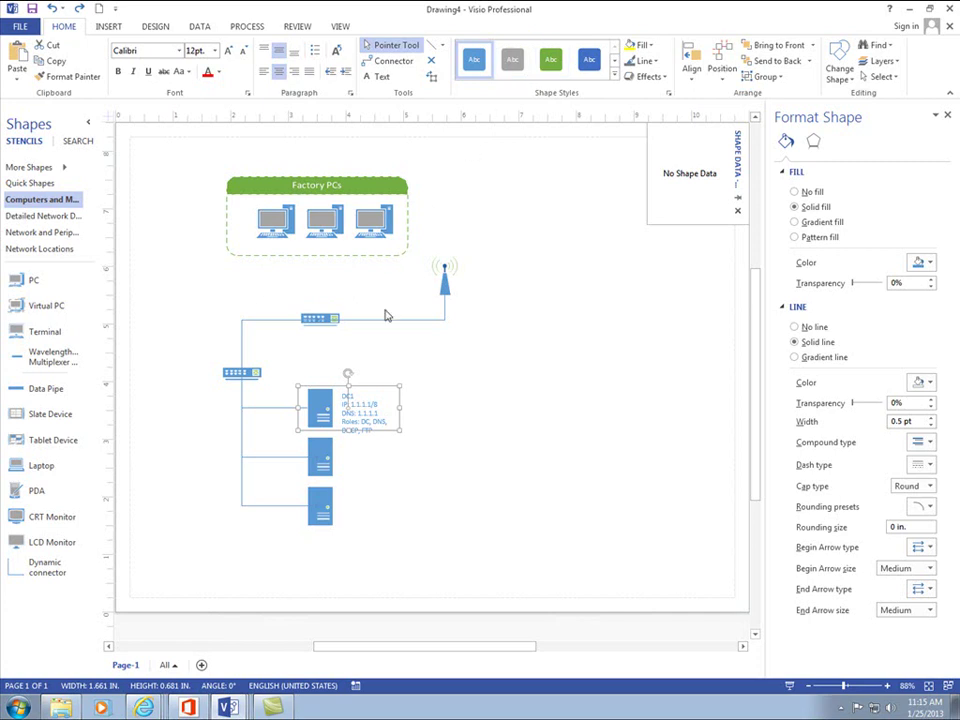
{"action": "left_click", "coordinate": [376, 226]}
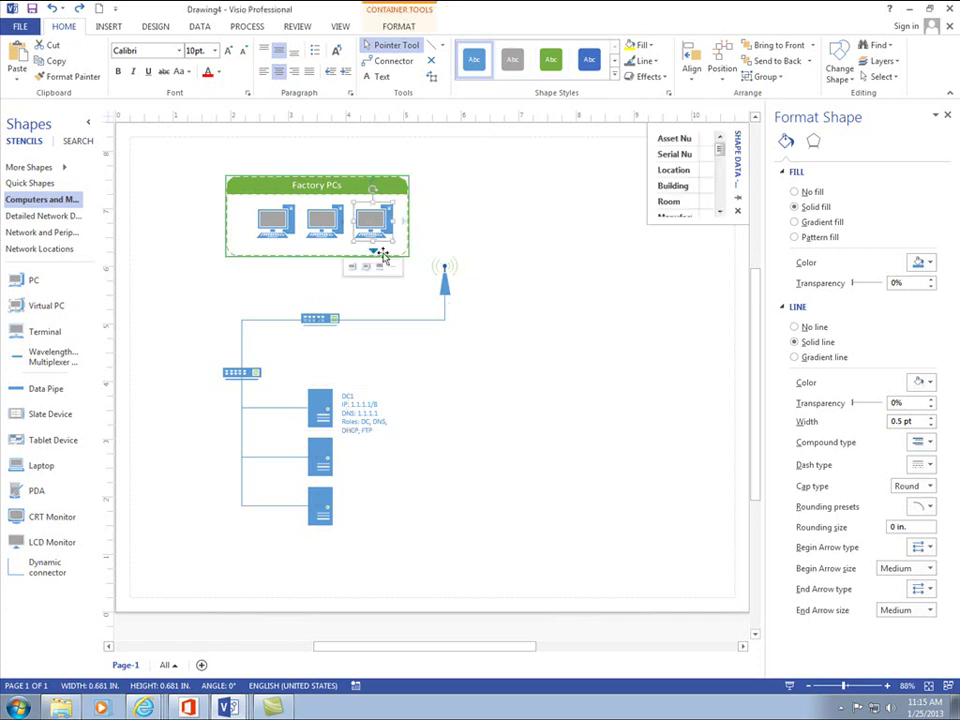
{"action": "left_click", "coordinate": [330, 396]}
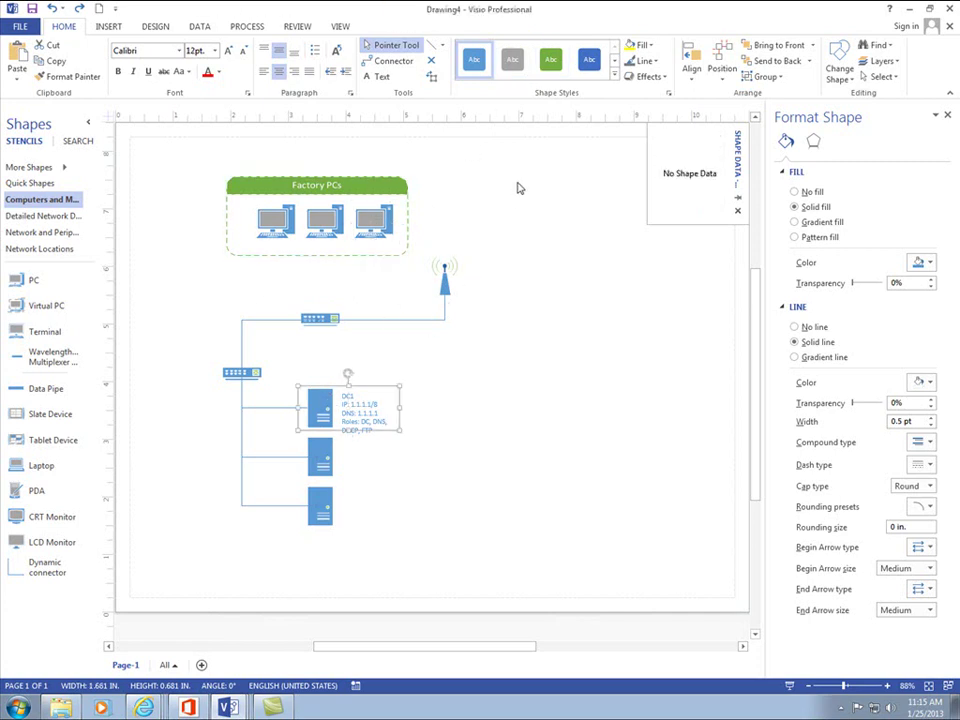
{"action": "left_click", "coordinate": [557, 66]}
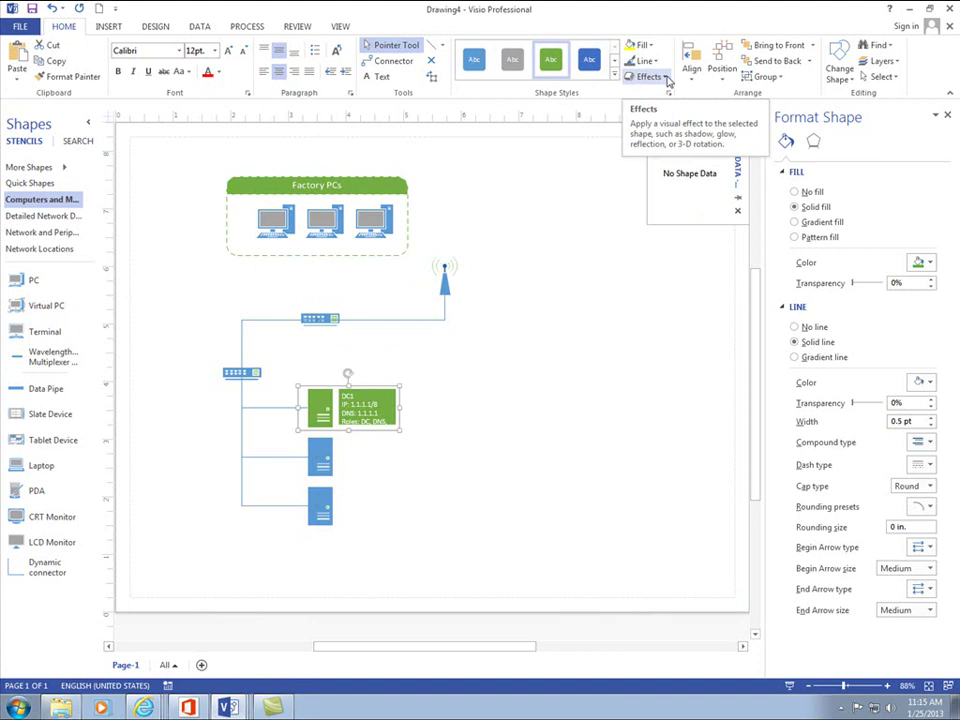
{"action": "left_click", "coordinate": [667, 80]}
{"action": "mouse_move", "coordinate": [670, 172]}
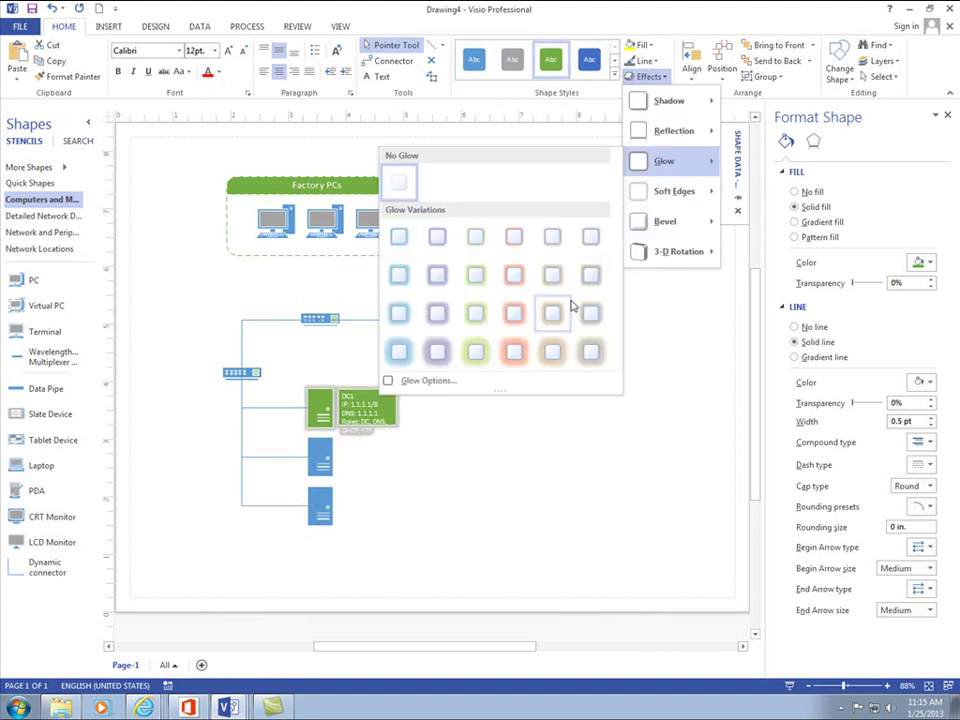
{"action": "left_click", "coordinate": [514, 350]}
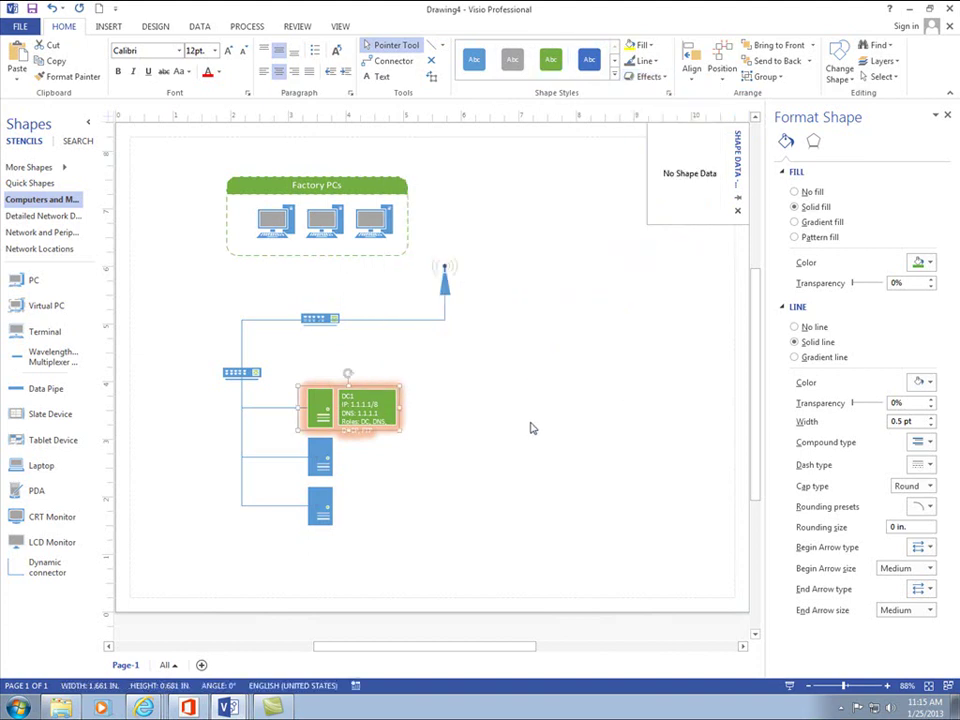
{"action": "left_click", "coordinate": [596, 431]}
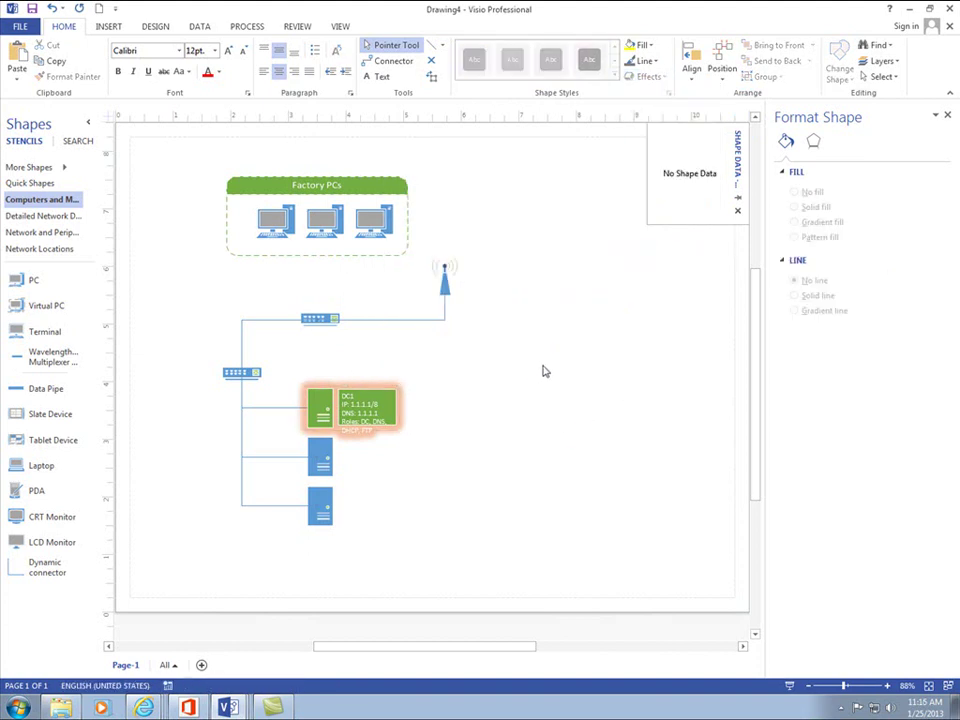
- Color the upper switch-to-access-point connector green and set its weight to 1½ pt
{"action": "left_click", "coordinate": [384, 321]}
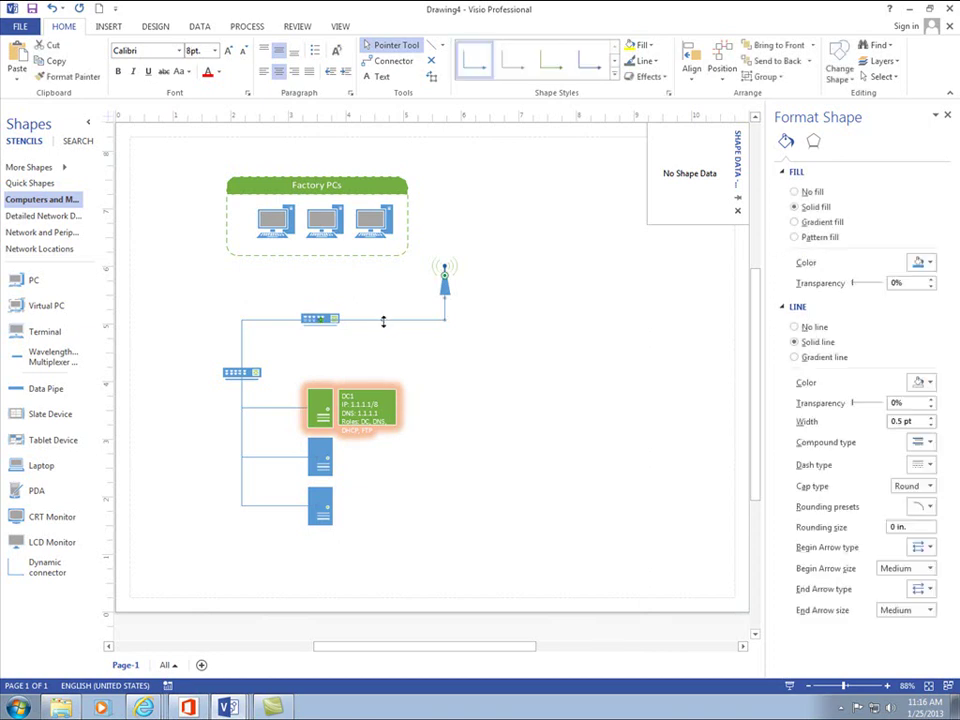
{"action": "left_click", "coordinate": [590, 62]}
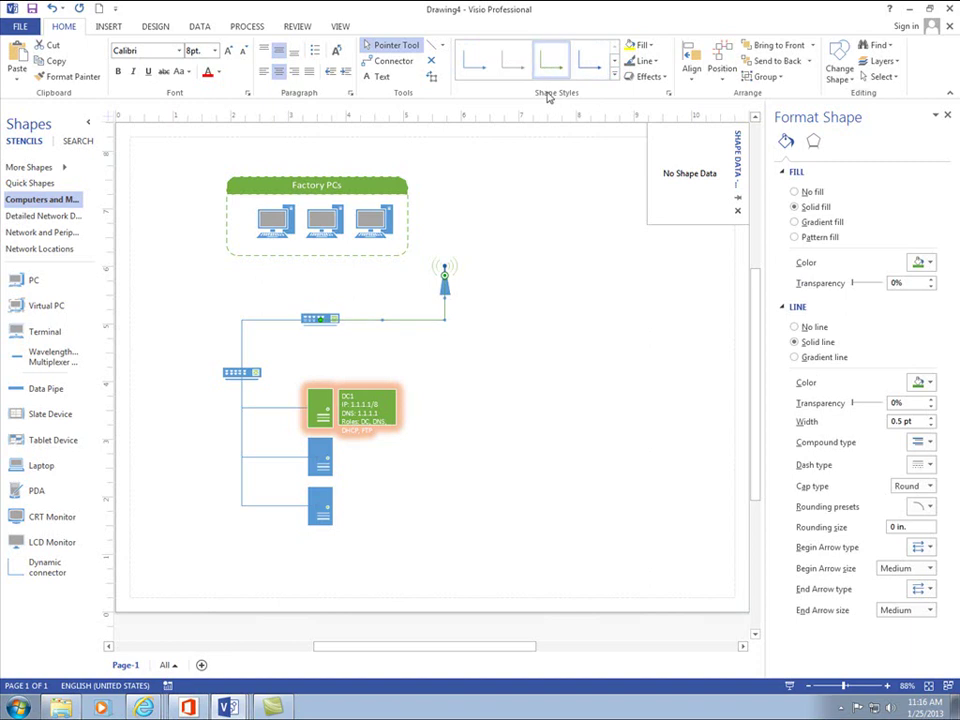
{"action": "left_click", "coordinate": [481, 368]}
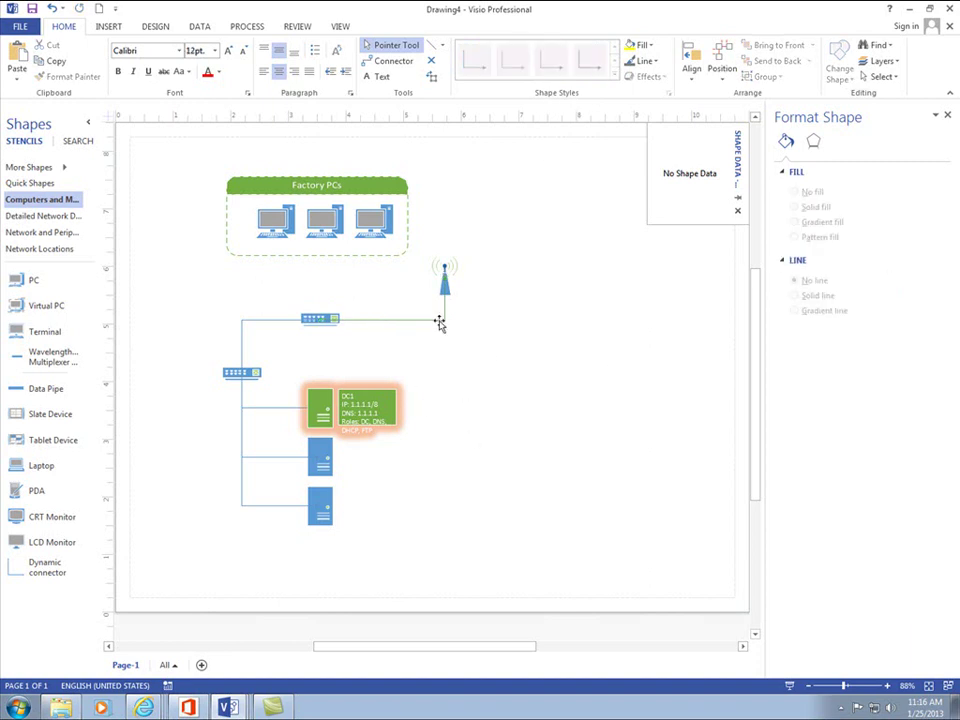
{"action": "left_click", "coordinate": [399, 321]}
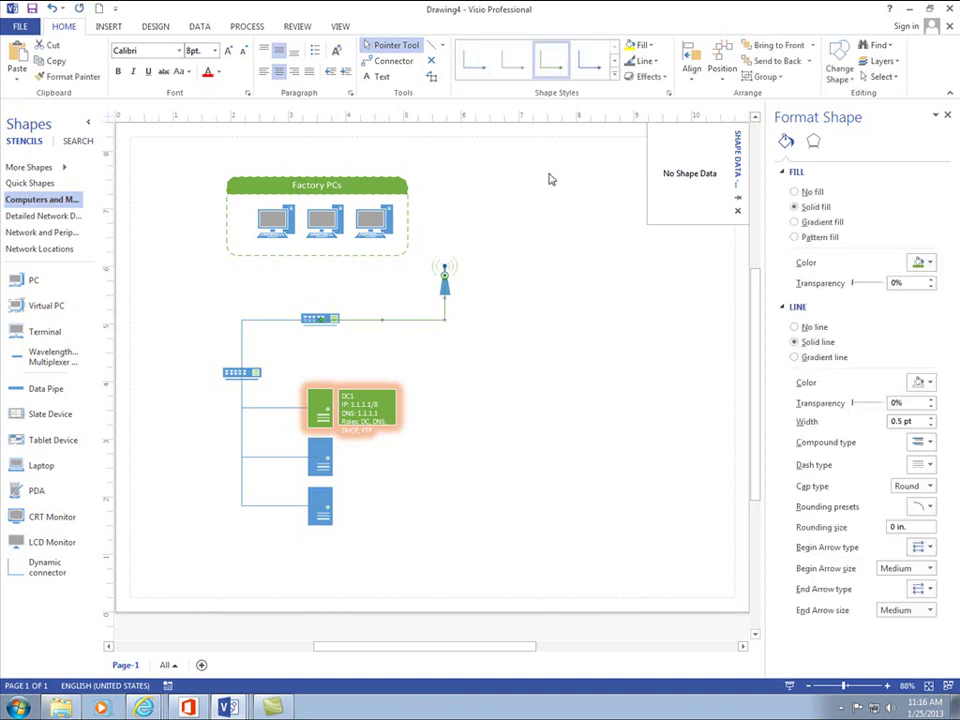
{"action": "left_click", "coordinate": [656, 66]}
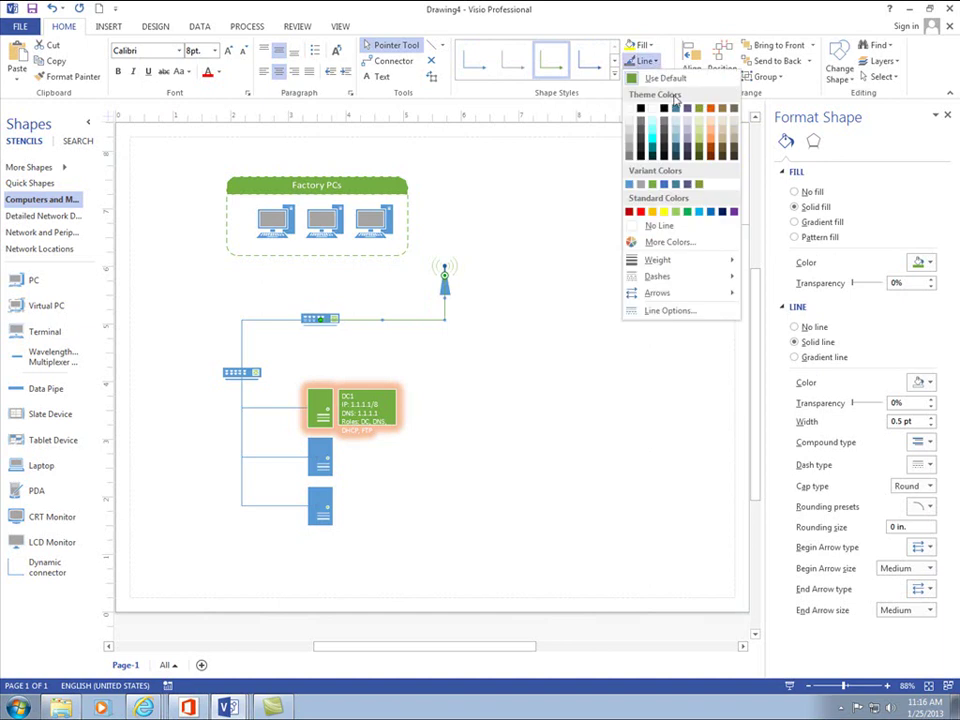
{"action": "mouse_move", "coordinate": [678, 260]}
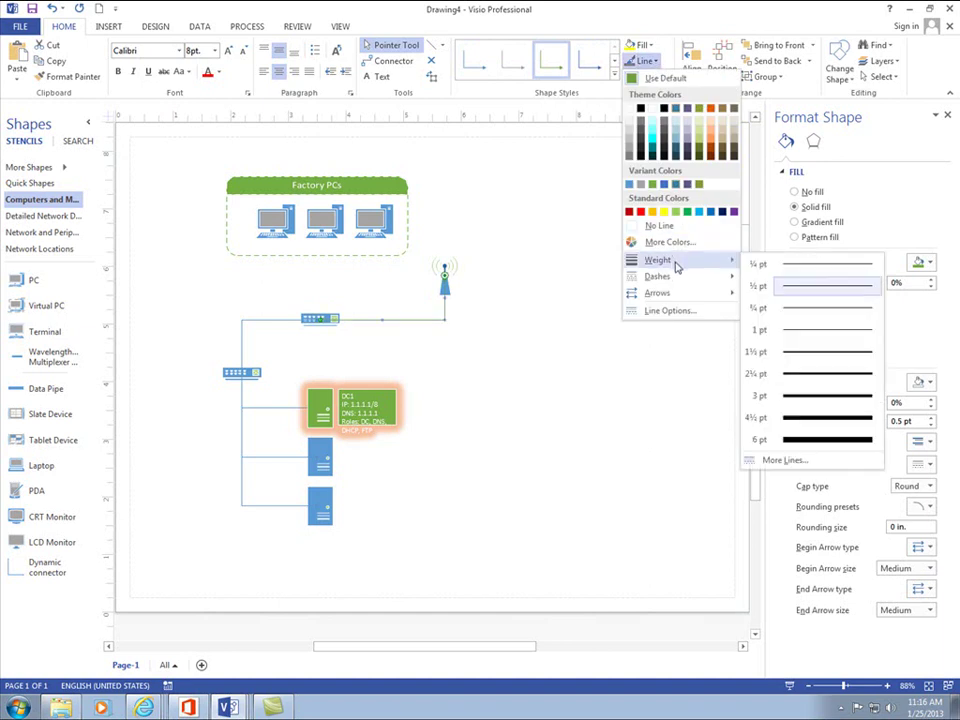
{"action": "left_click", "coordinate": [793, 355]}
{"action": "left_click", "coordinate": [615, 388]}
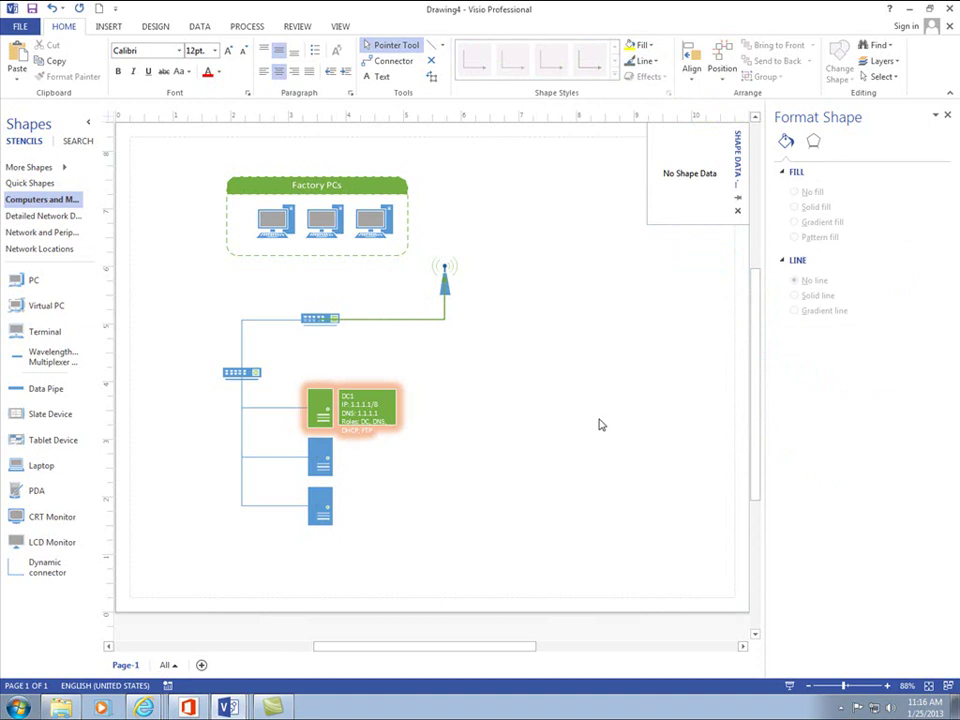
- Append /8 to the switch connector's label so it reads 1.1.1.0/8
{"action": "double_click", "coordinate": [263, 326]}
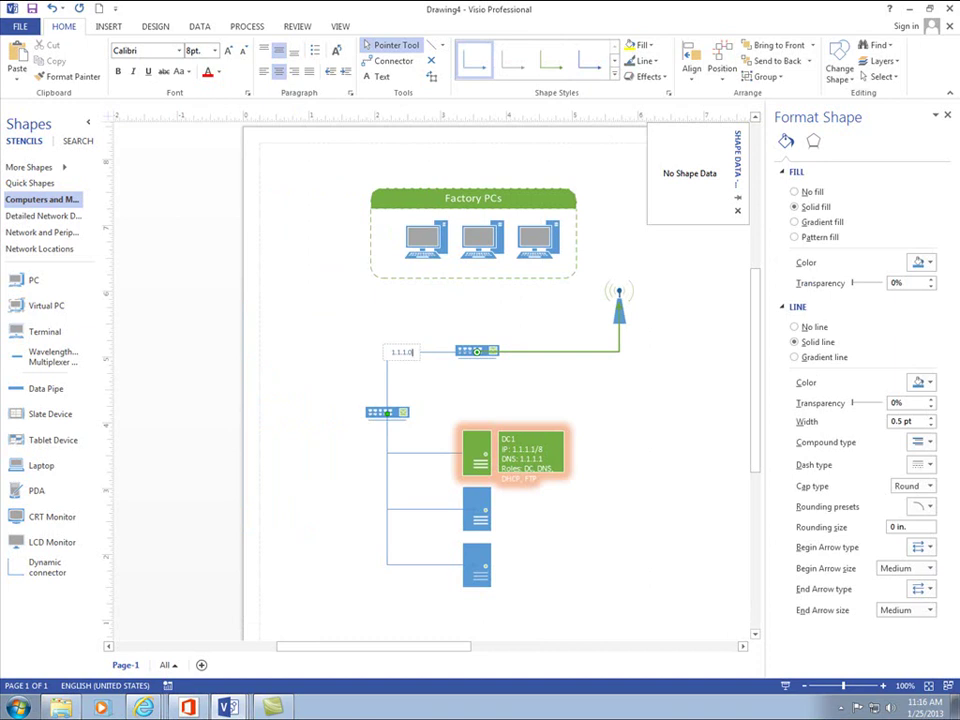
{"action": "type", "text": "/8"}
{"action": "key", "text": "Return"}
{"action": "key", "text": "BackSpace"}
{"action": "left_click", "coordinate": [660, 436]}
{"action": "key", "text": "ctrl+shift+w"}
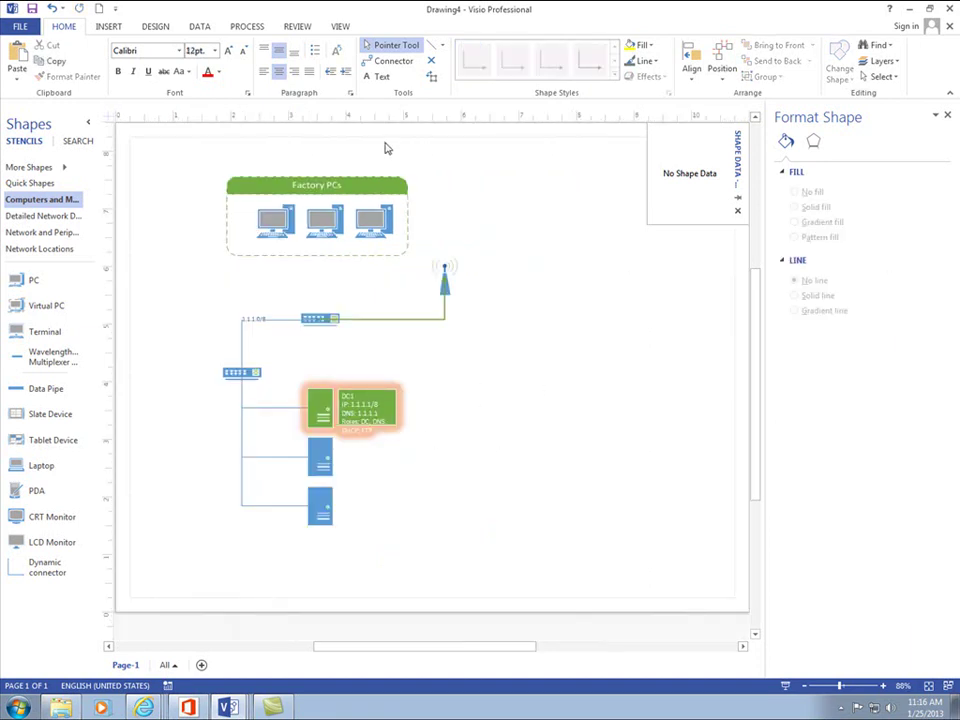
{"action": "left_click", "coordinate": [382, 77]}
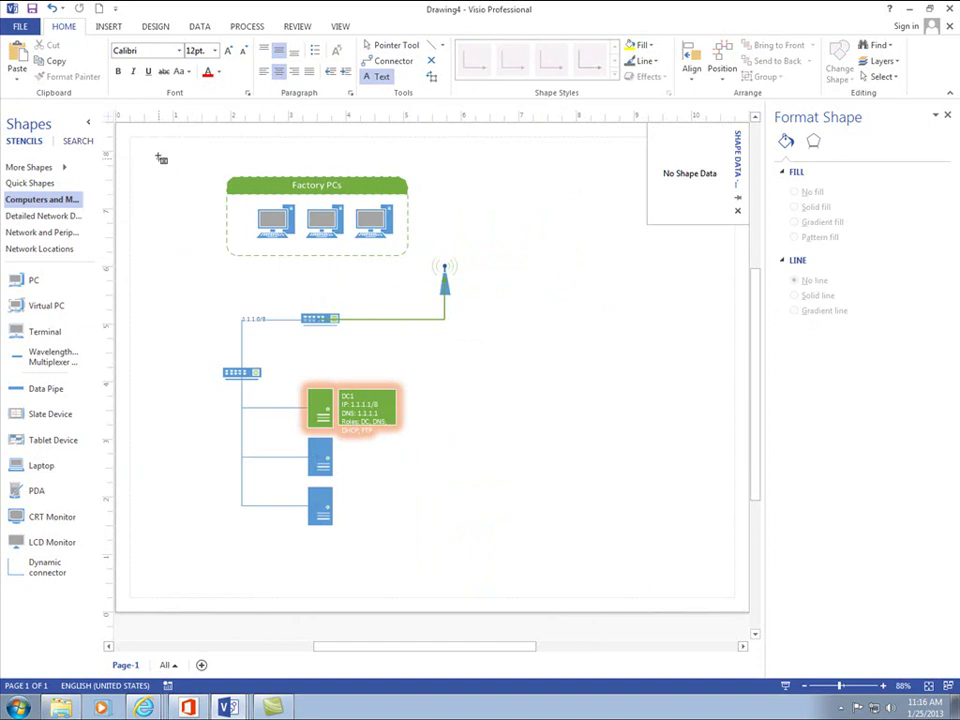
{"action": "key", "text": "ctrl+1"}
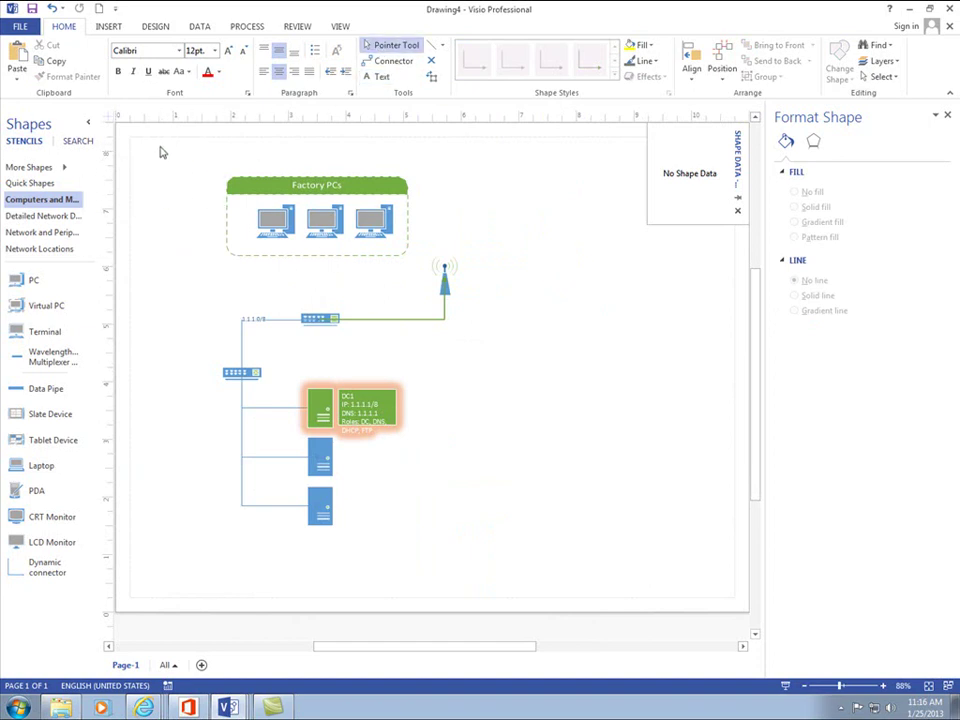
{"action": "left_click_drag", "start_coordinate": [161, 152], "coordinate": [744, 531]}
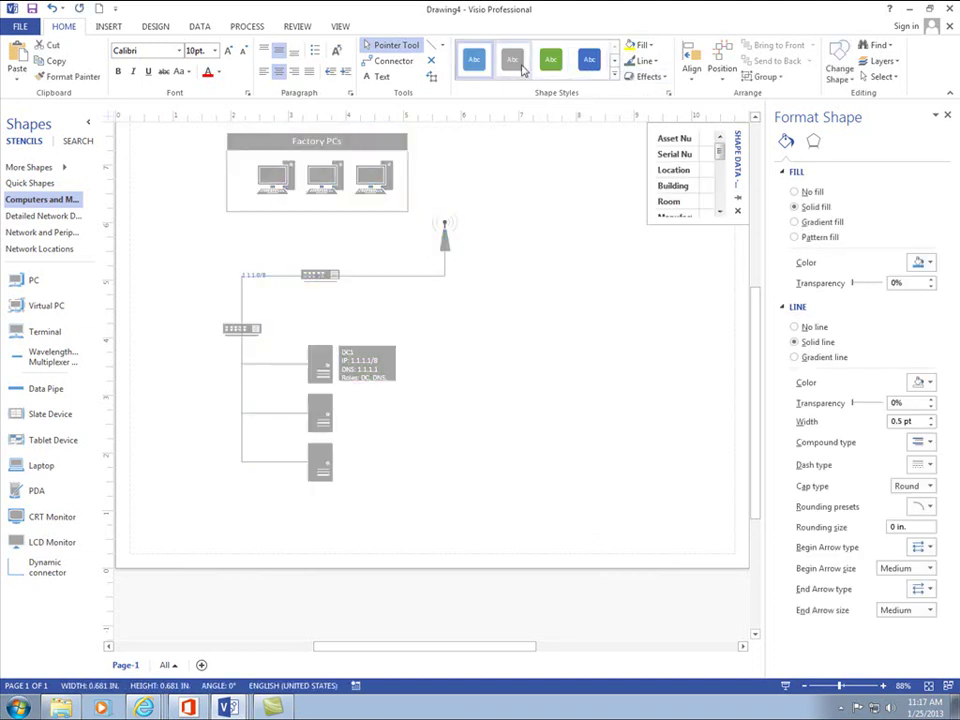
{"action": "left_click", "coordinate": [614, 74]}
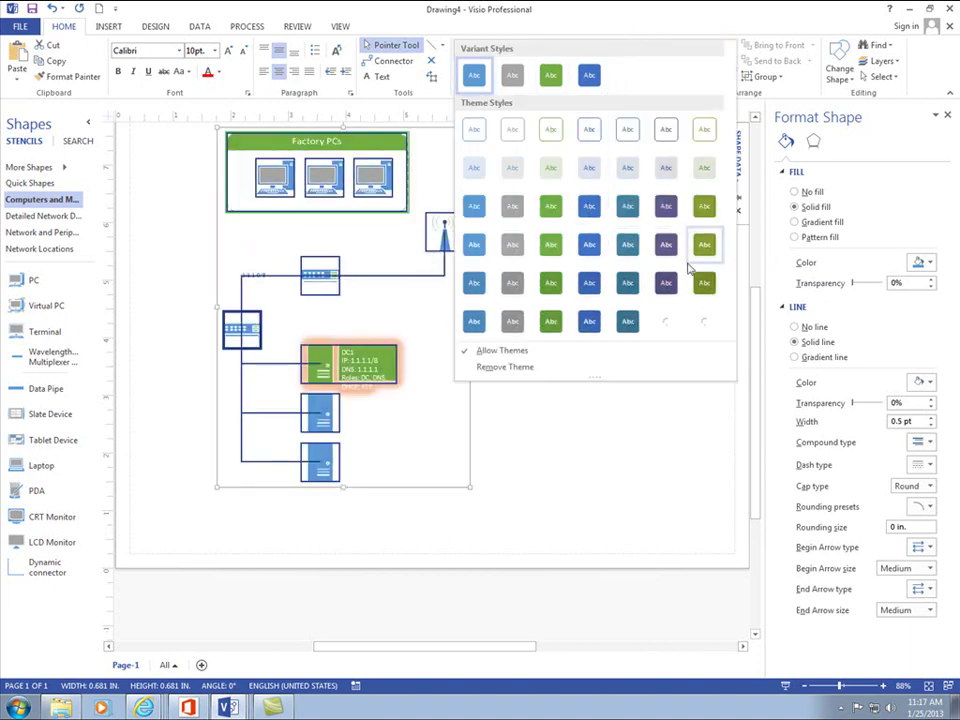
{"action": "left_click", "coordinate": [703, 320]}
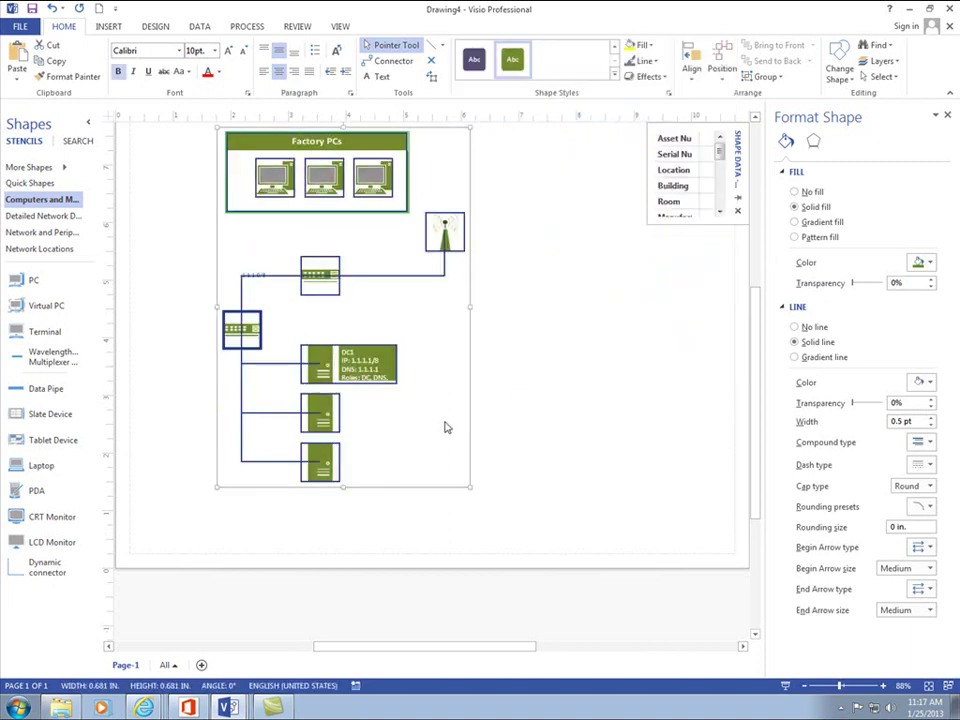
{"action": "left_click", "coordinate": [574, 427]}
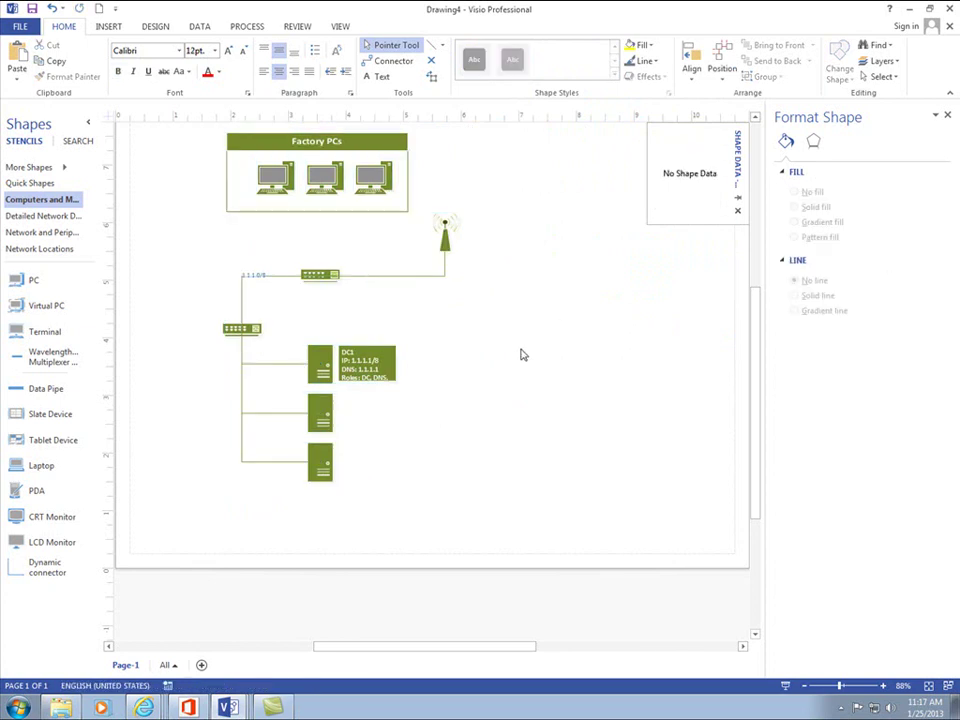
{"action": "key", "text": "ctrl+a"}
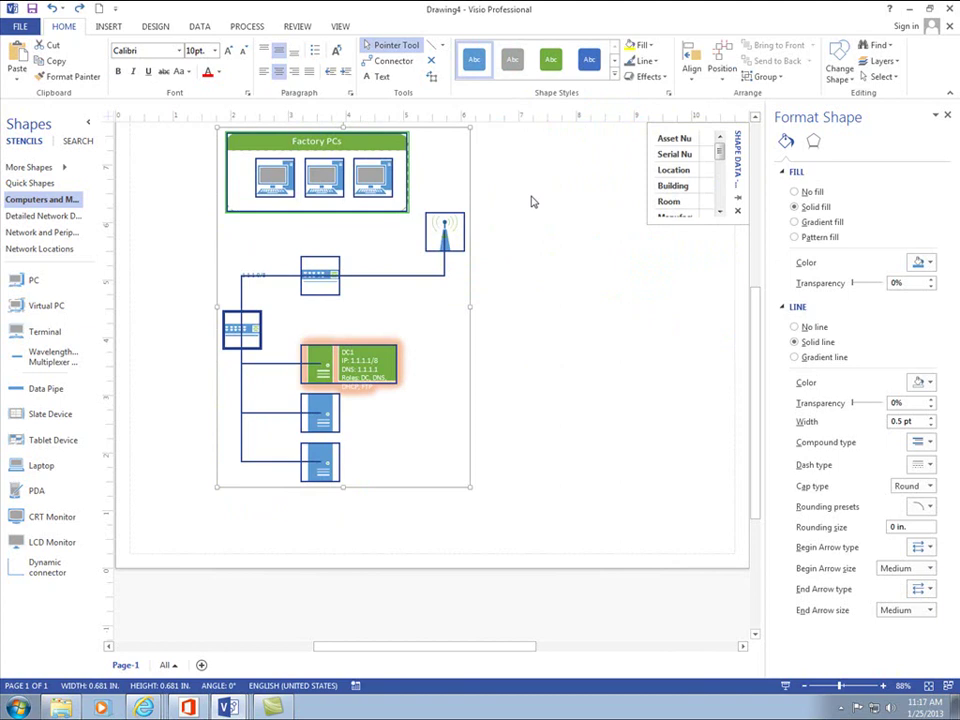
{"action": "left_click", "coordinate": [558, 264]}
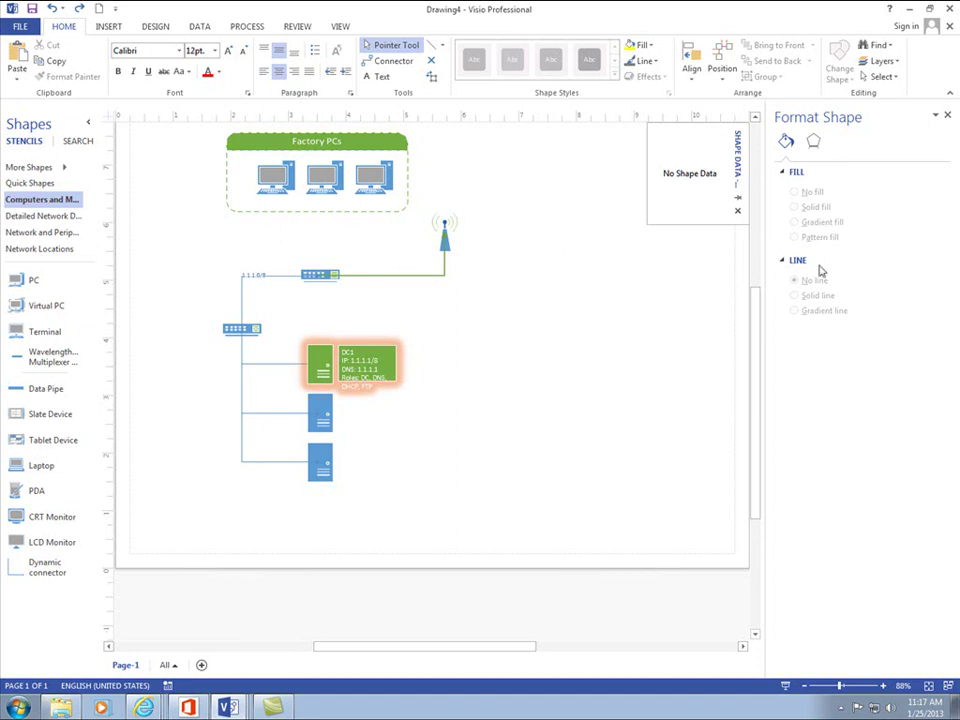
{"action": "left_click_drag", "start_coordinate": [752, 353], "coordinate": [767, 326]}
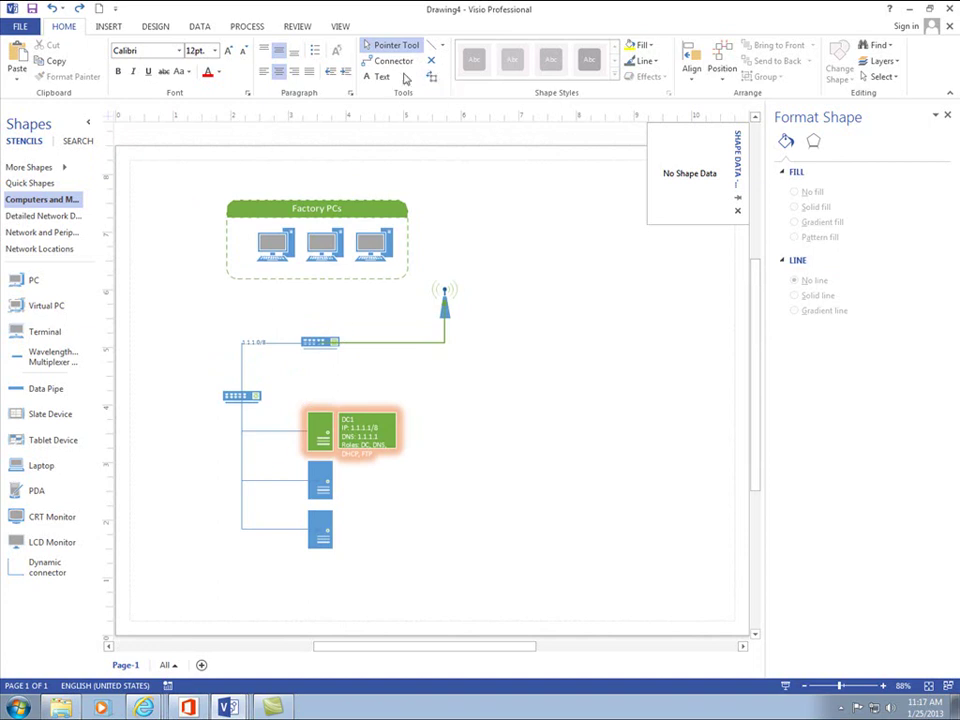
- Draw a connector from the bottom of the Factory PCs container down to the upper switch
{"action": "left_click", "coordinate": [392, 61]}
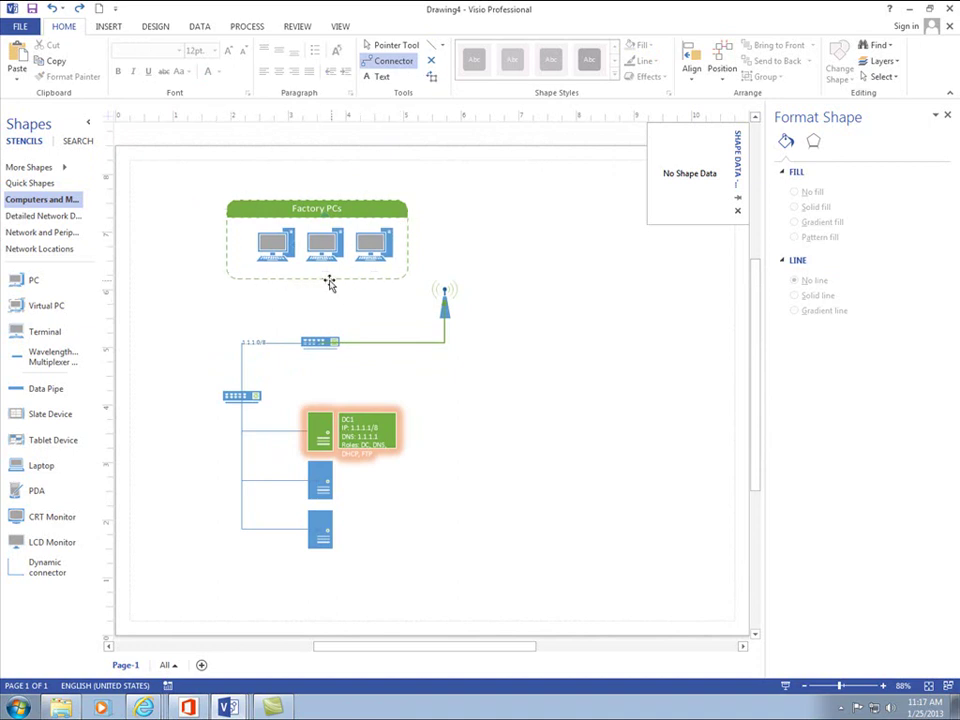
{"action": "left_click_drag", "start_coordinate": [318, 281], "coordinate": [318, 326]}
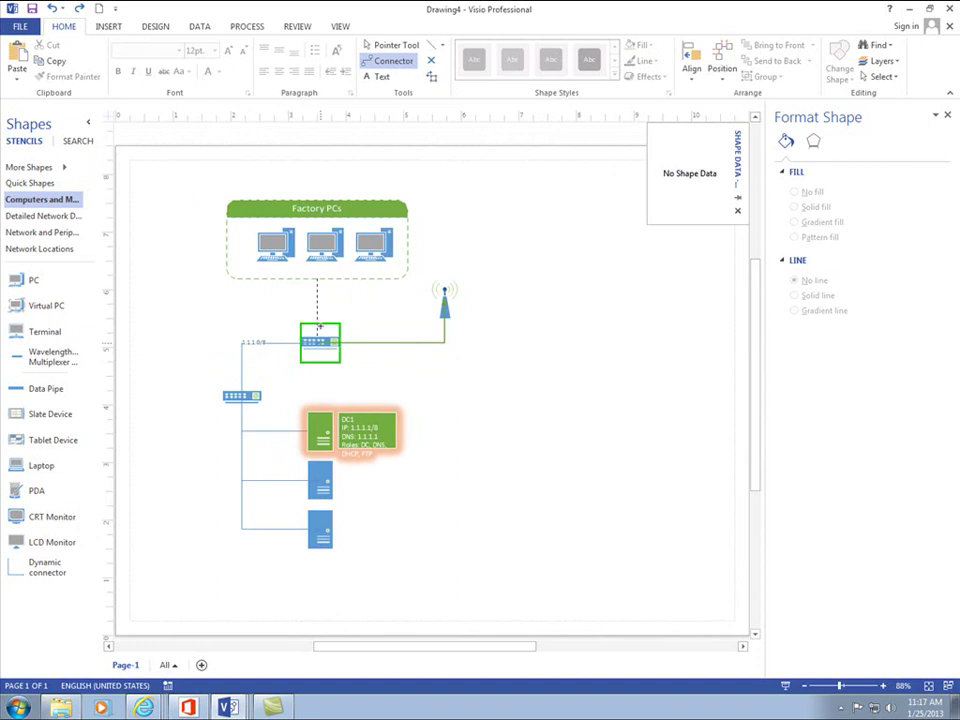
{"action": "left_click", "coordinate": [480, 321]}
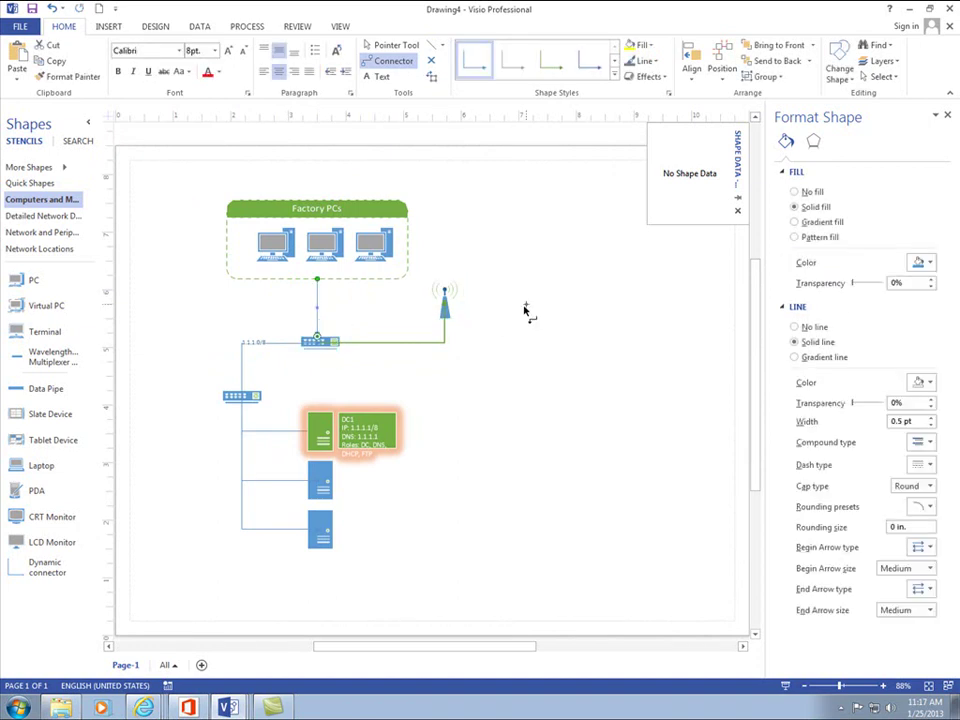
{"action": "left_click", "coordinate": [385, 46]}
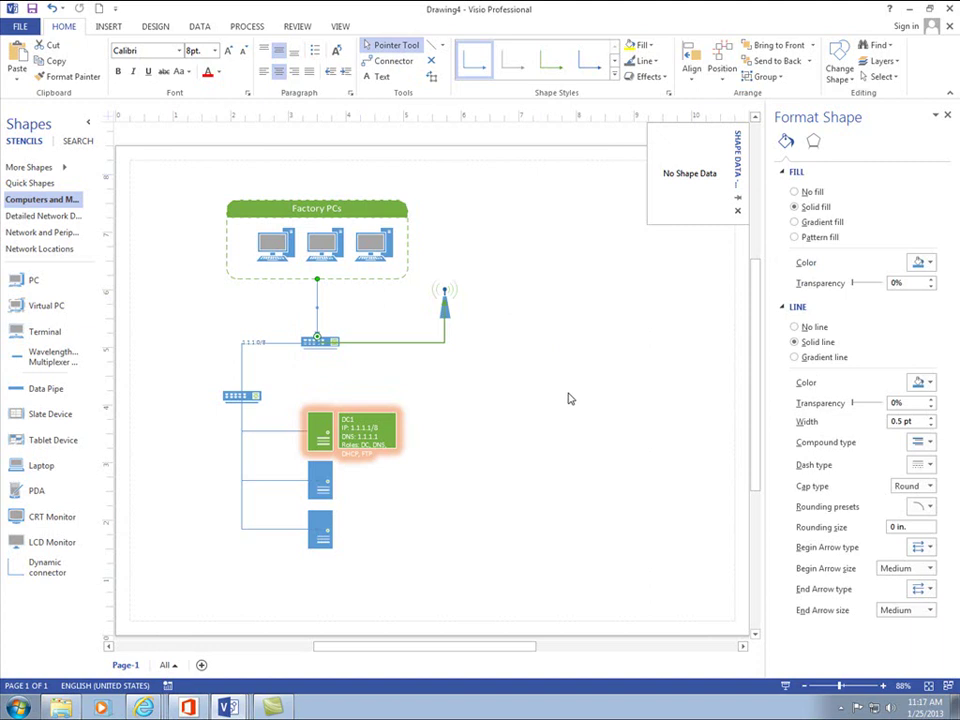
{"action": "left_click", "coordinate": [520, 410]}
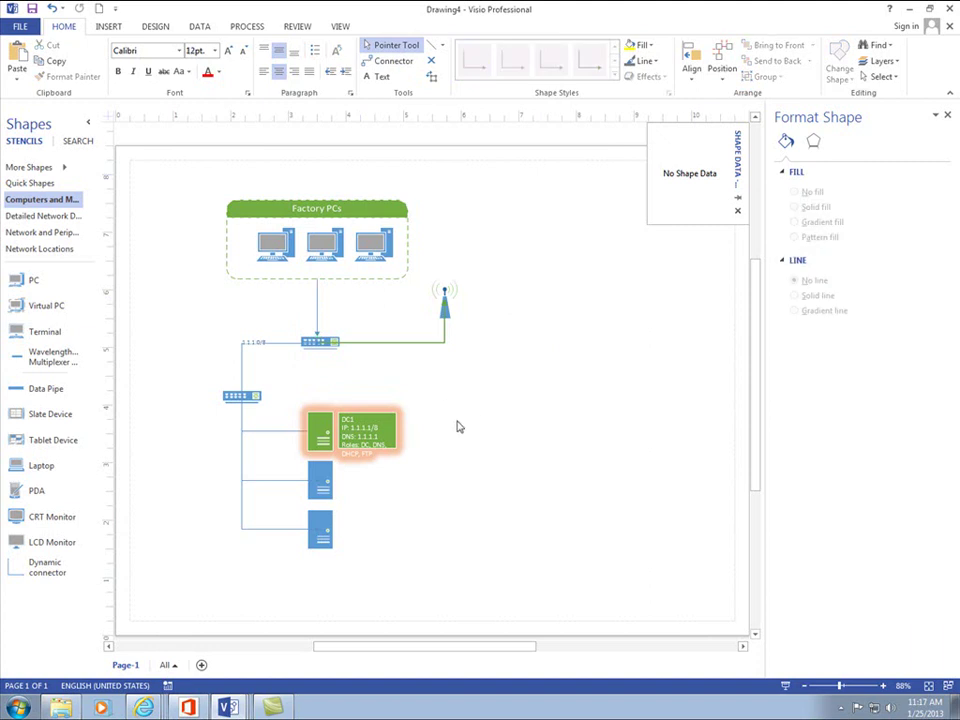
{"action": "left_click", "coordinate": [316, 316]}
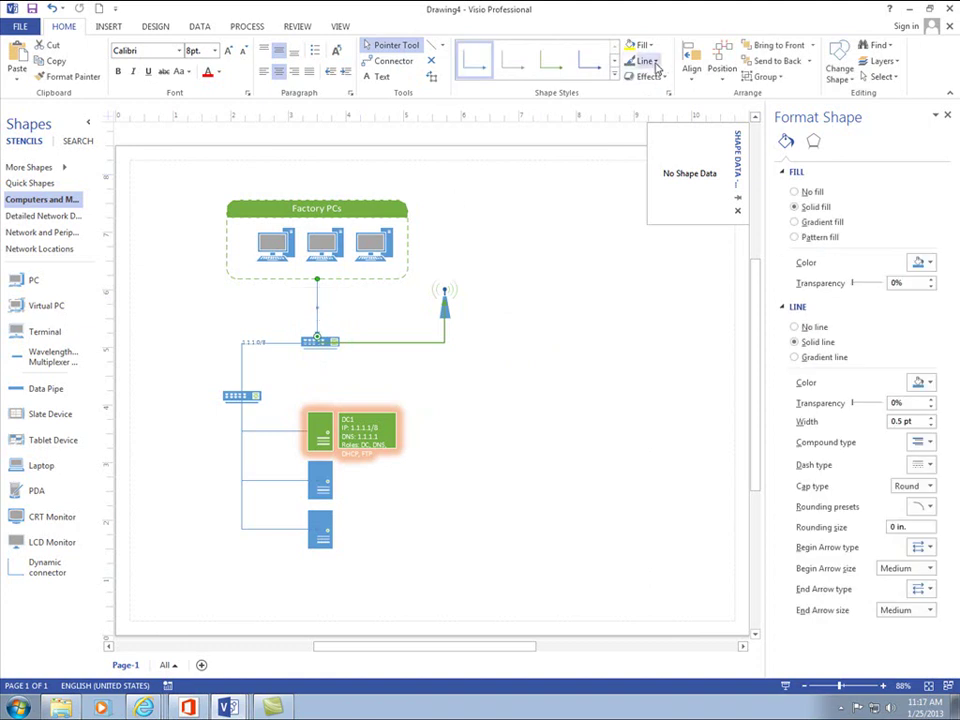
{"action": "left_click", "coordinate": [654, 62]}
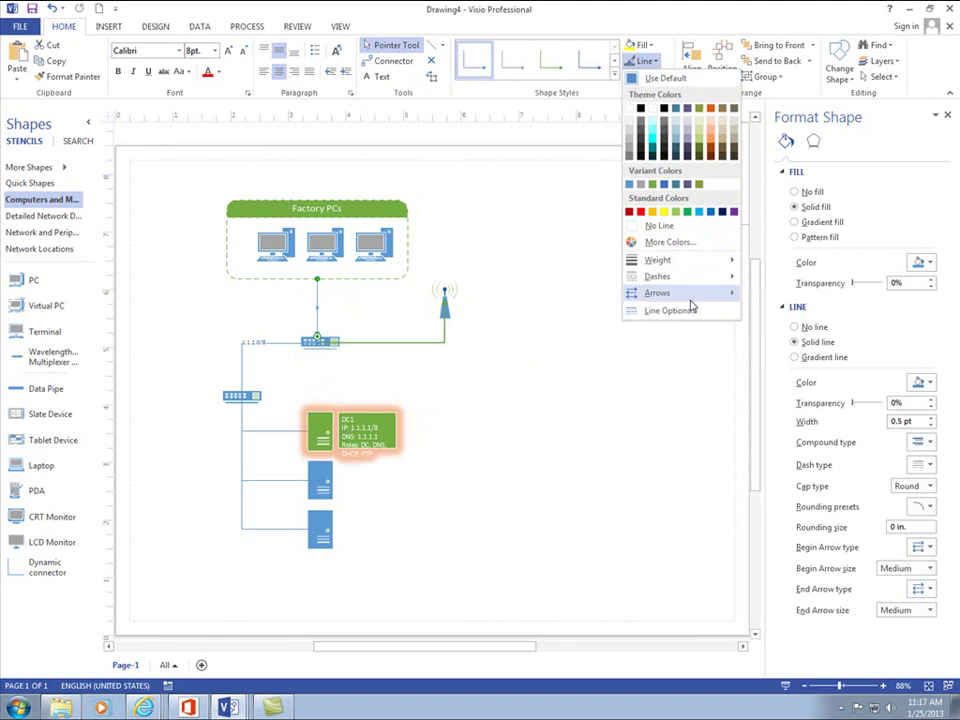
{"action": "mouse_move", "coordinate": [742, 302]}
{"action": "left_click", "coordinate": [579, 377]}
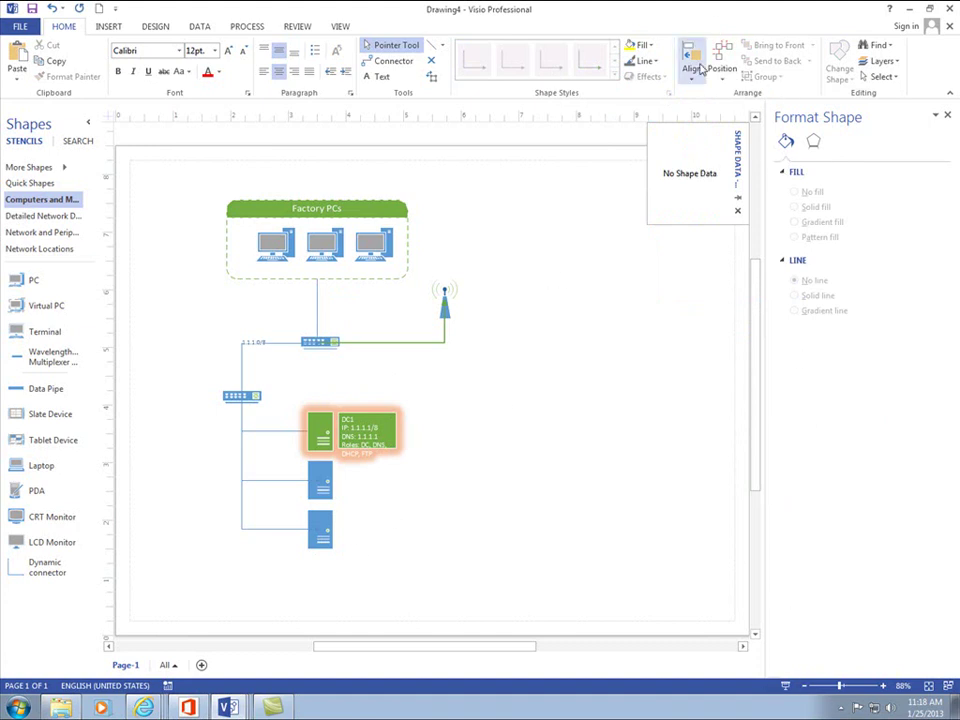
- Apply a Borders & Titles style from the Design tab, adding a Title banner to the page
{"action": "left_click", "coordinate": [192, 30]}
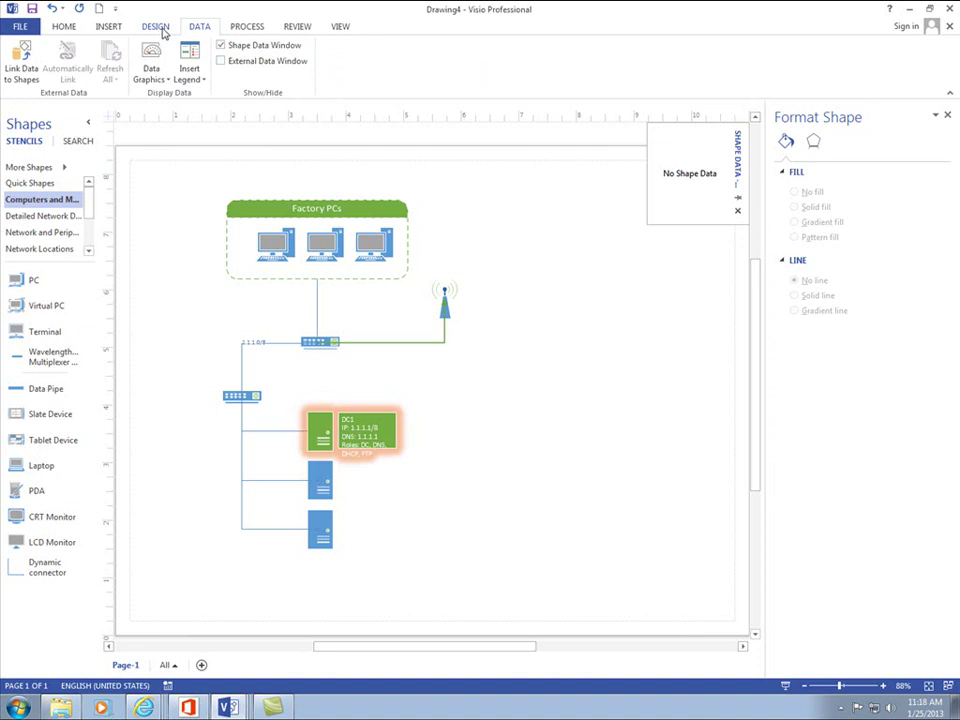
{"action": "left_click", "coordinate": [157, 28]}
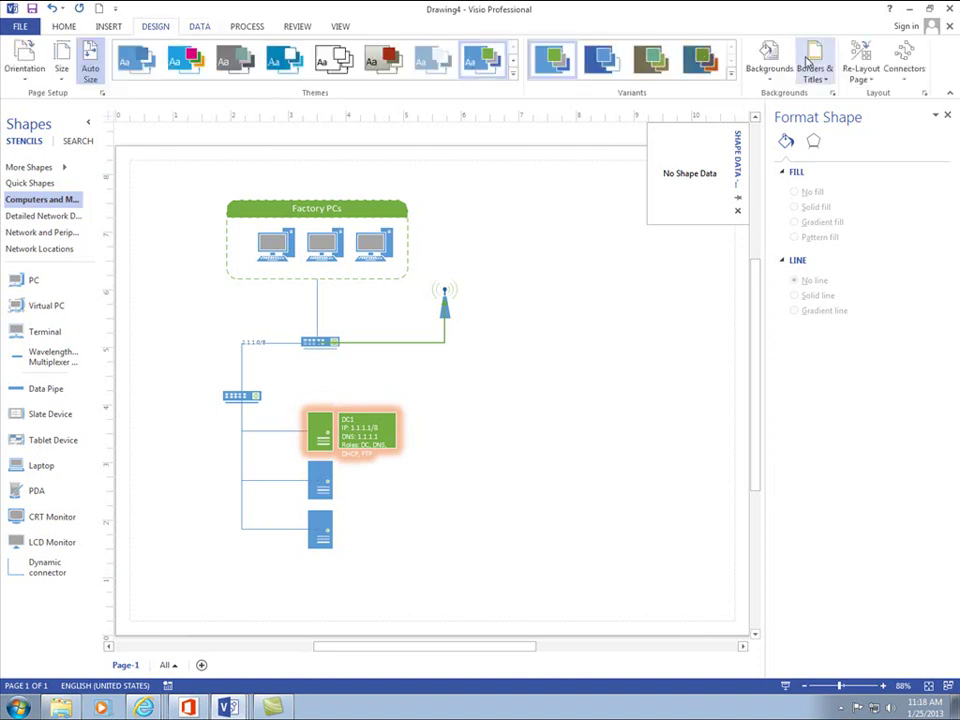
{"action": "left_click", "coordinate": [812, 62]}
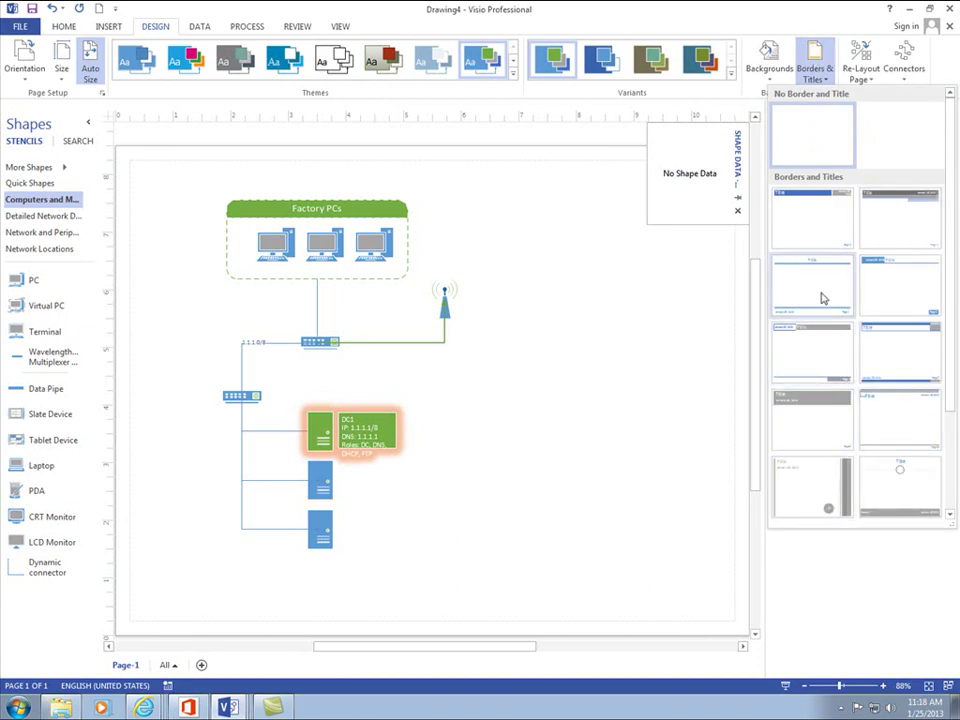
{"action": "left_click", "coordinate": [888, 224]}
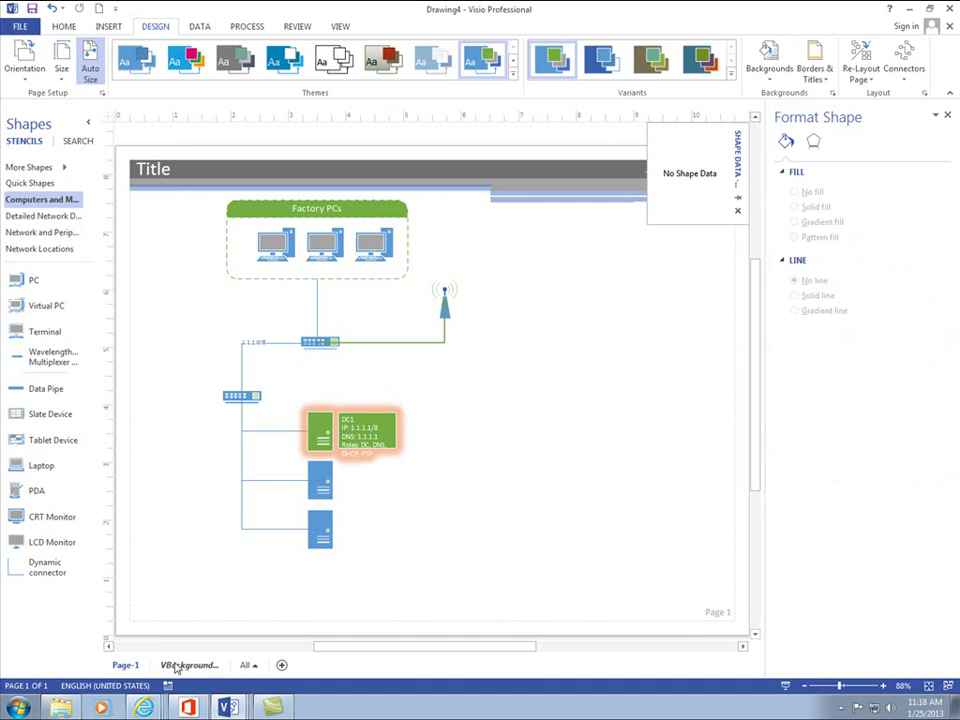
- On VBackground-1, change the Title text to the student's name plus 'Final Project', then return to Page-1
{"action": "left_click", "coordinate": [175, 668]}
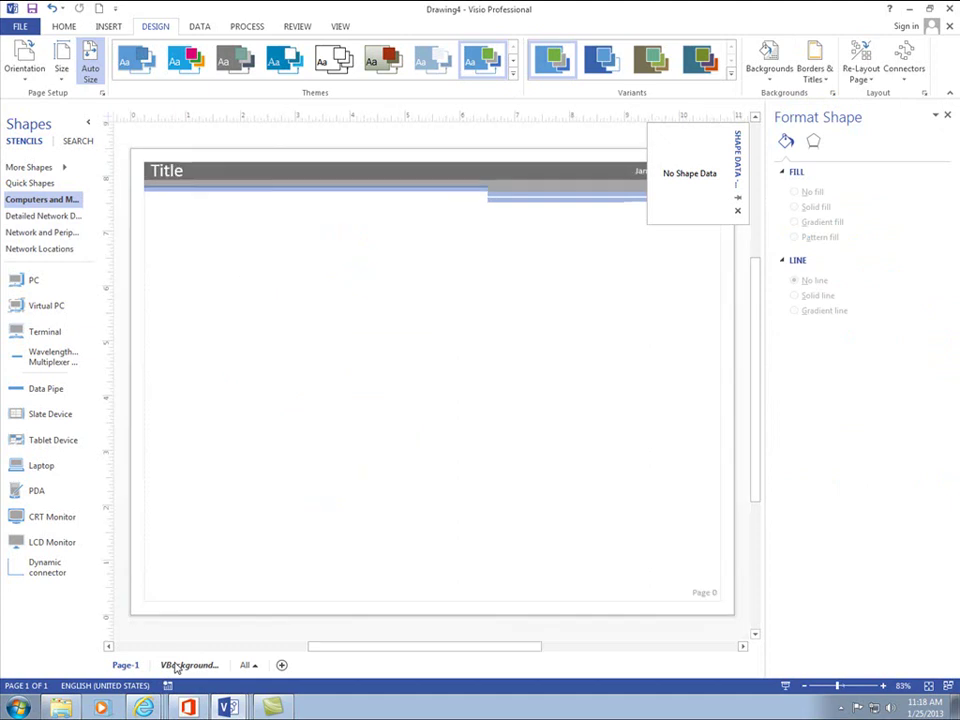
{"action": "left_click", "coordinate": [187, 174]}
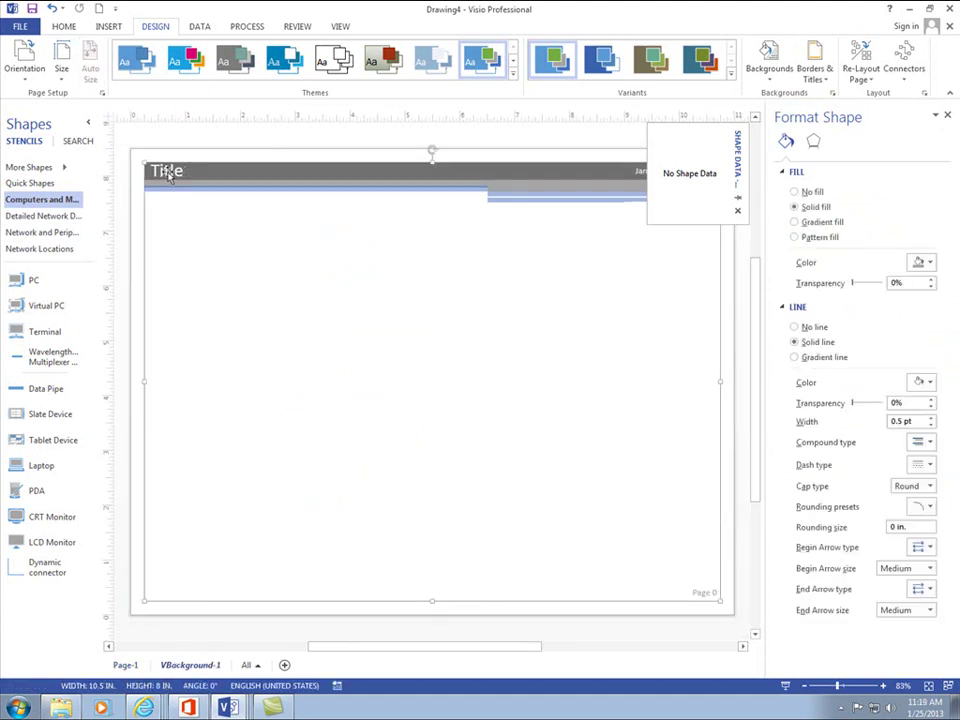
{"action": "left_click", "coordinate": [171, 175]}
{"action": "double_click", "coordinate": [163, 176]}
{"action": "type", "text": "P"}
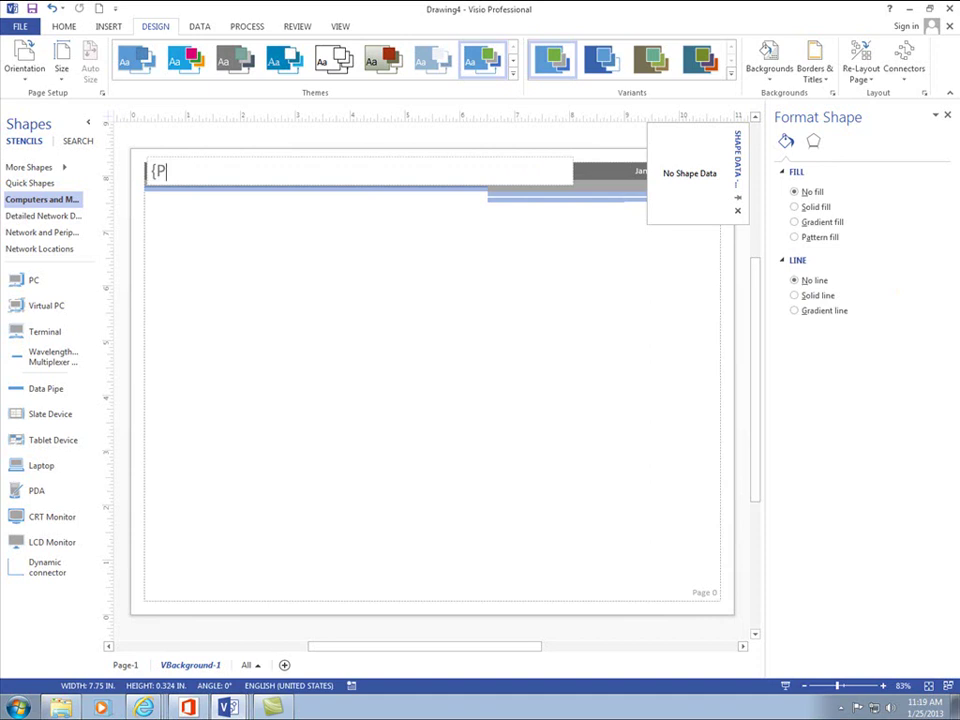
{"action": "type", "text": "at's Final Pr"}
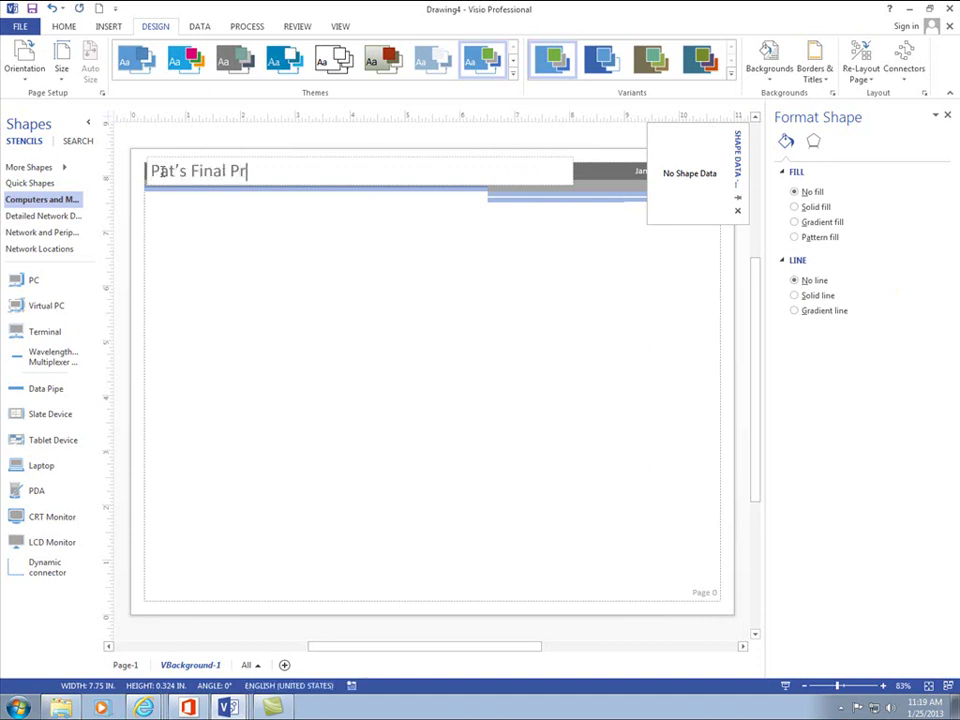
{"action": "type", "text": "oject"}
{"action": "left_click", "coordinate": [250, 270]}
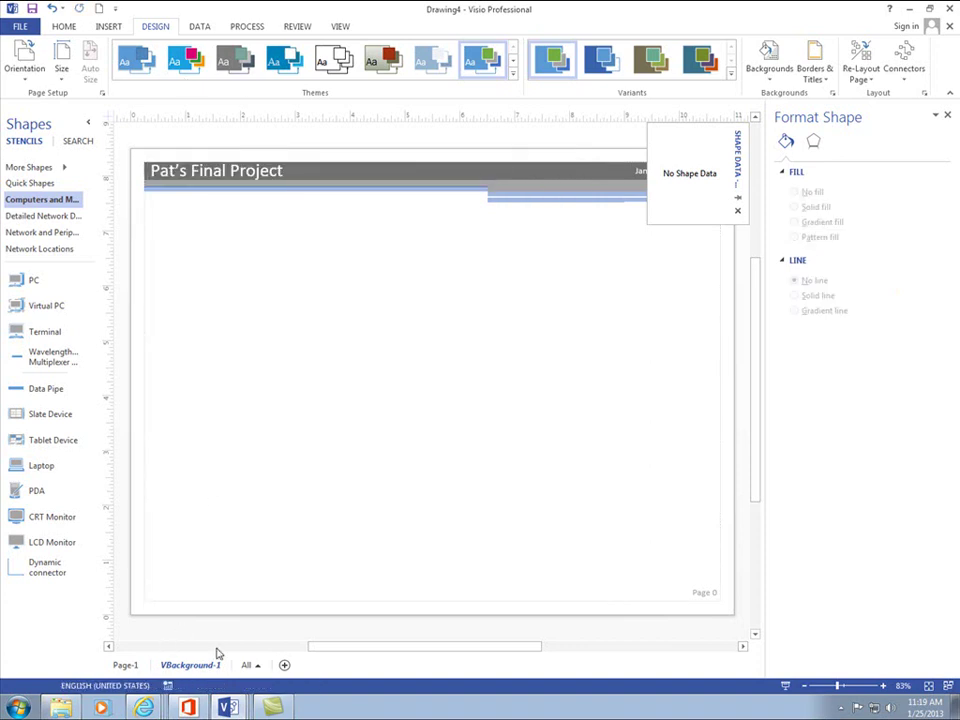
{"action": "left_click", "coordinate": [127, 665]}
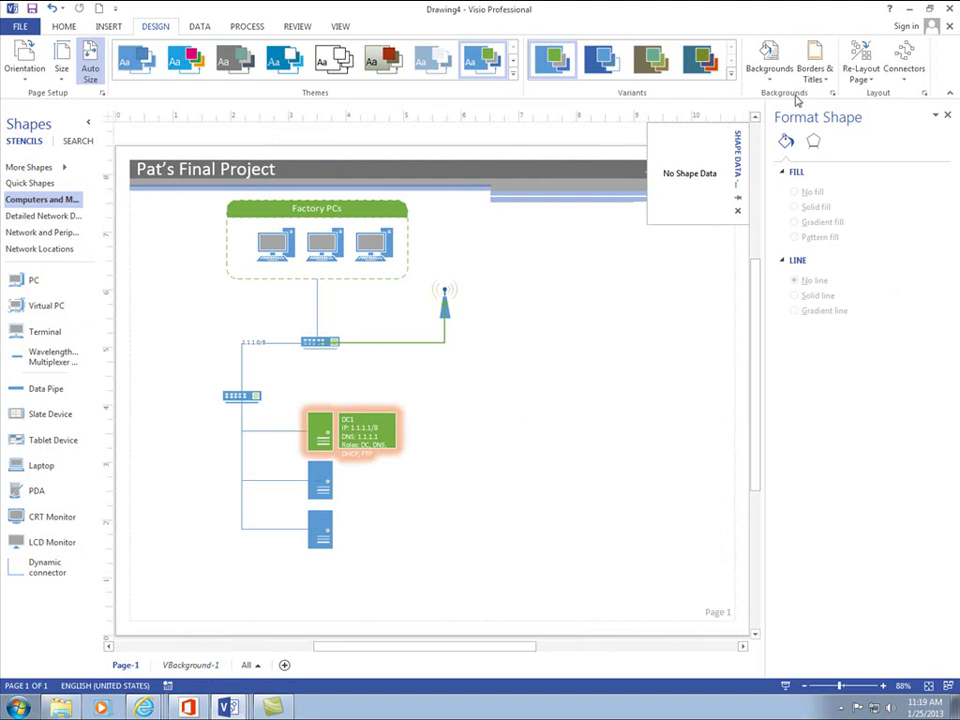
{"action": "left_click", "coordinate": [769, 62]}
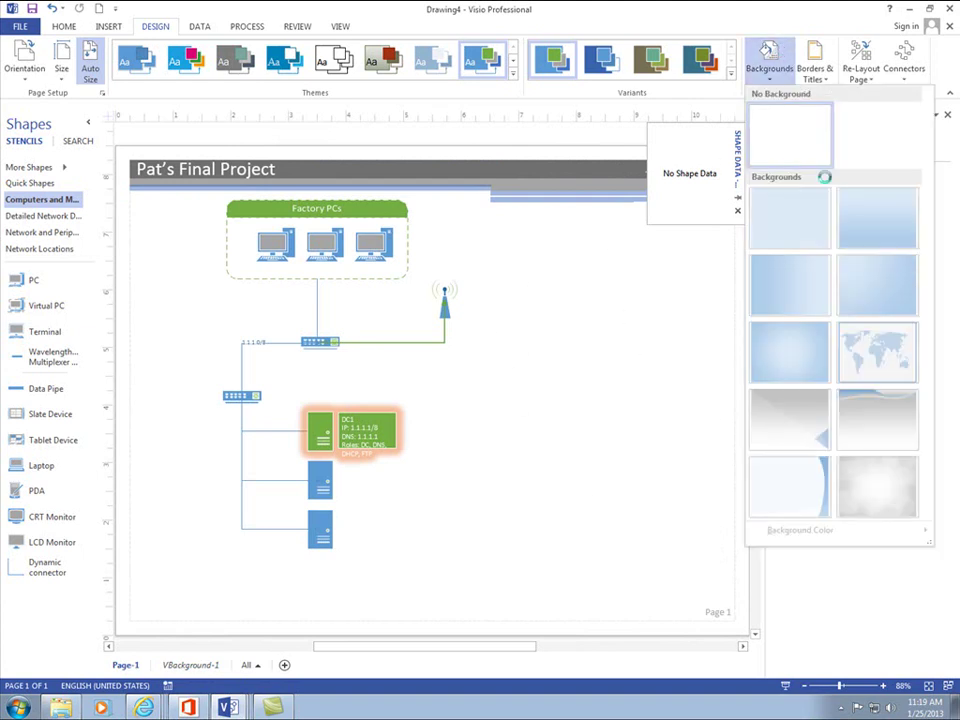
{"action": "left_click", "coordinate": [868, 358]}
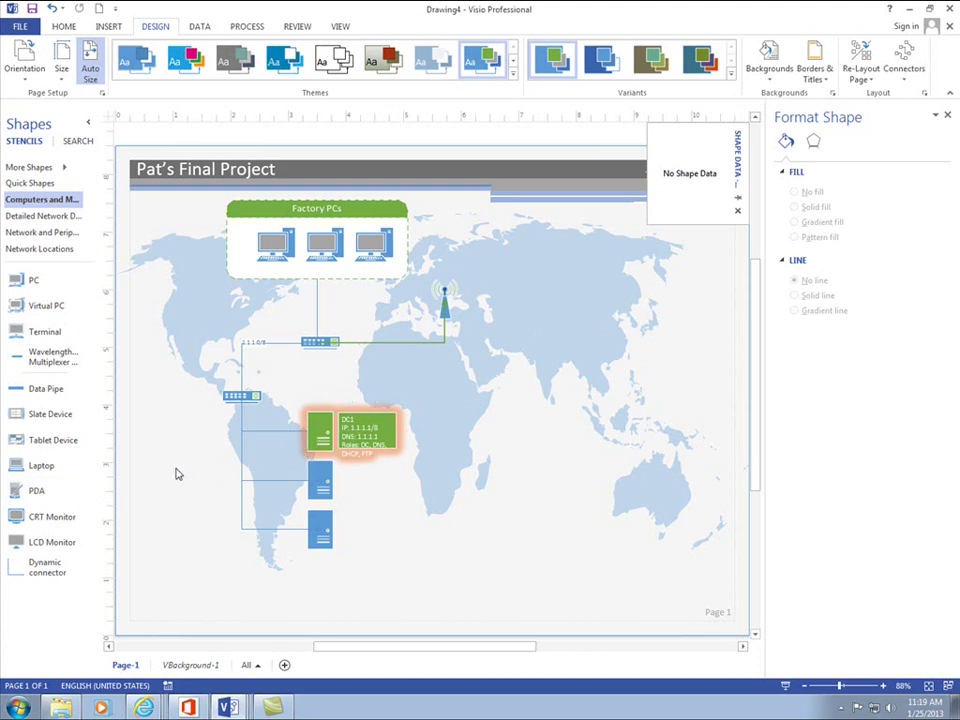
{"action": "left_click", "coordinate": [146, 708]}
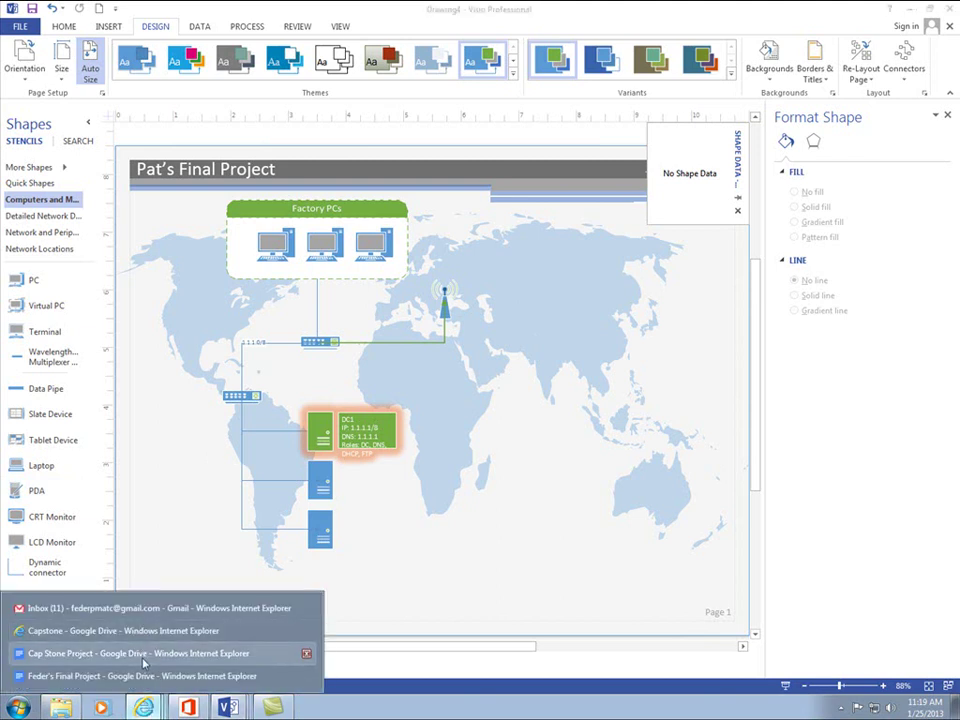
{"action": "left_click", "coordinate": [140, 653]}
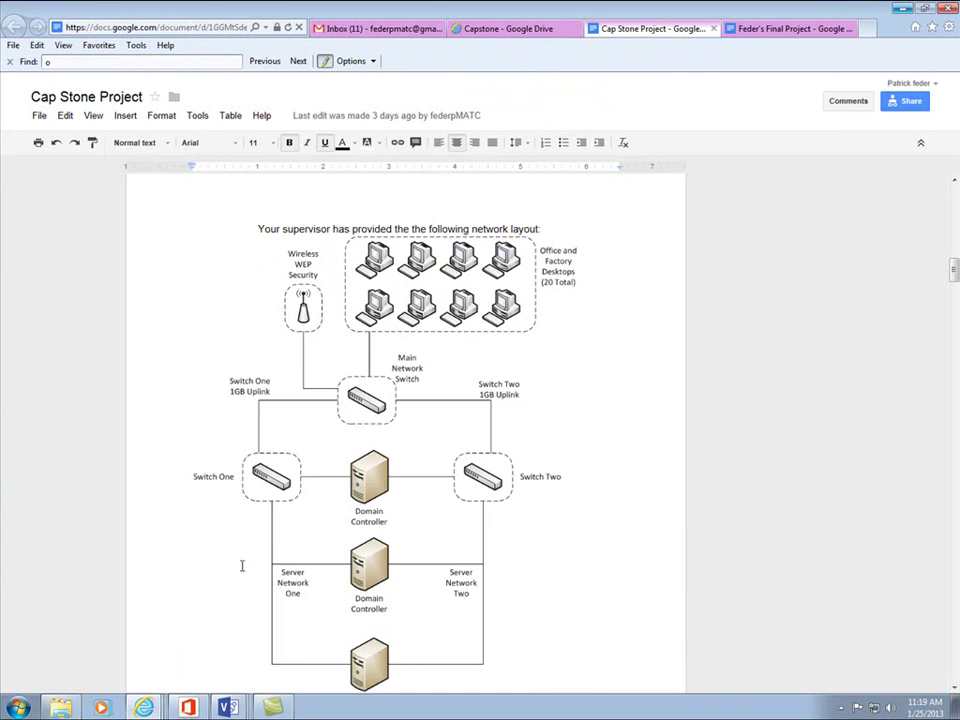
{"action": "left_click", "coordinate": [228, 707]}
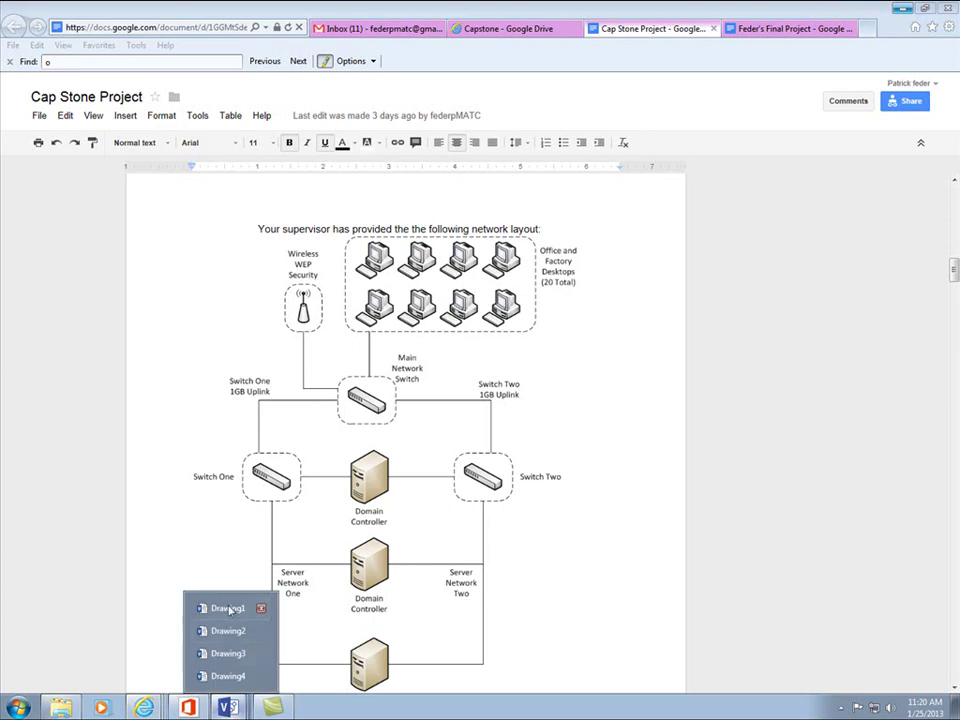
{"action": "left_click", "coordinate": [240, 677]}
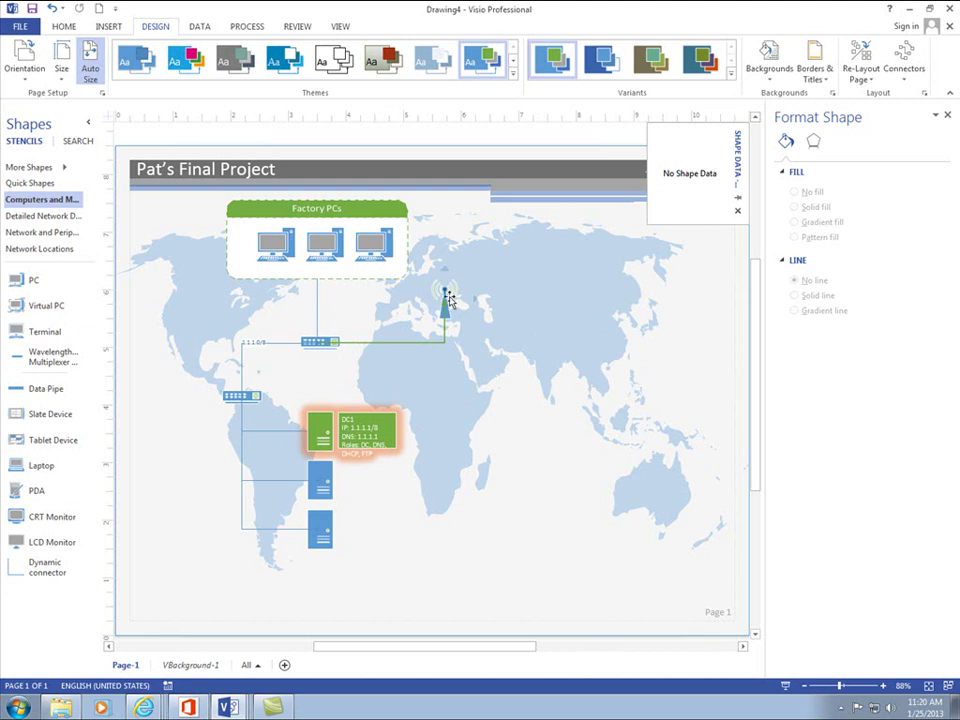
{"action": "mouse_move", "coordinate": [420, 250]}
{"action": "mouse_move", "coordinate": [275, 279]}
{"action": "left_click_drag", "start_coordinate": [171, 203], "coordinate": [505, 560]}
{"action": "right_click", "coordinate": [470, 245]}
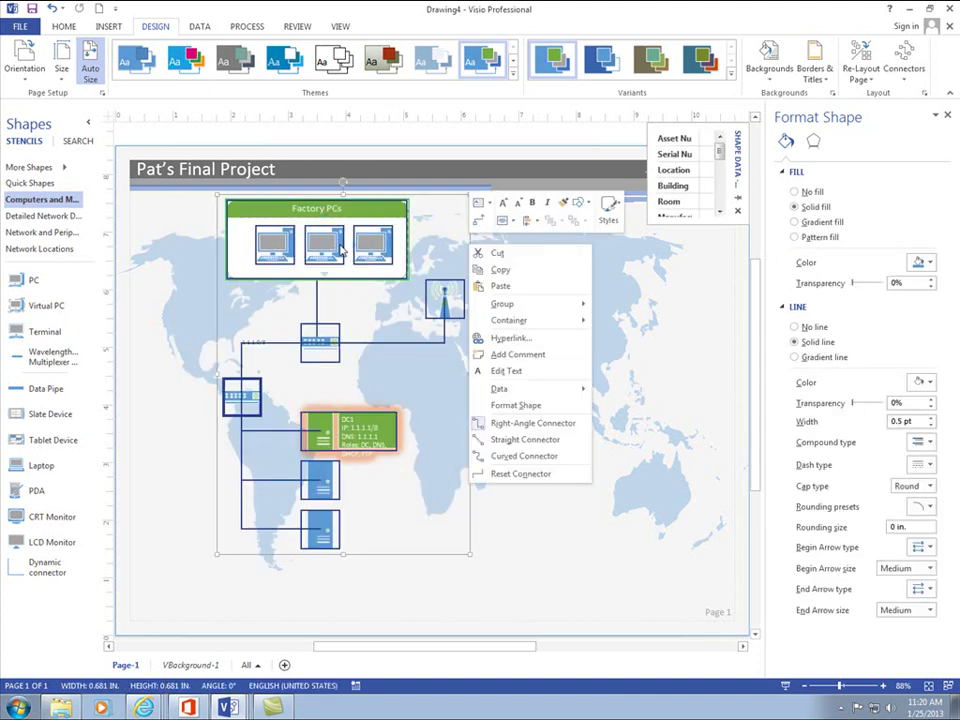
{"action": "left_click", "coordinate": [501, 271]}
{"action": "left_click", "coordinate": [574, 510]}
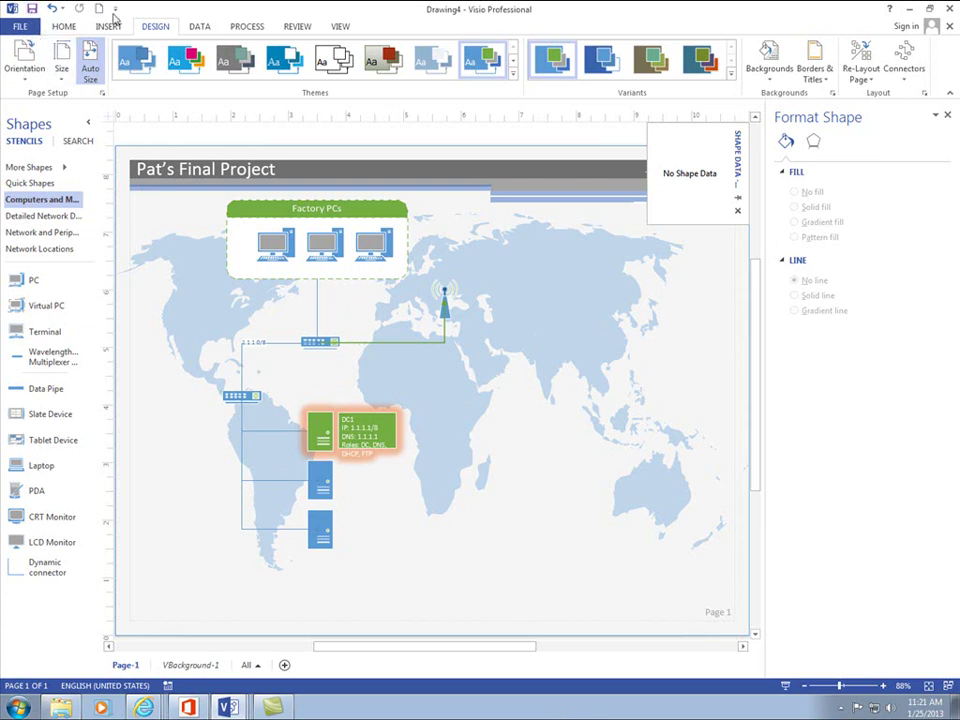
- Save the drawing to the Desktop as the Visio file Feders Final
{"action": "left_click", "coordinate": [115, 9]}
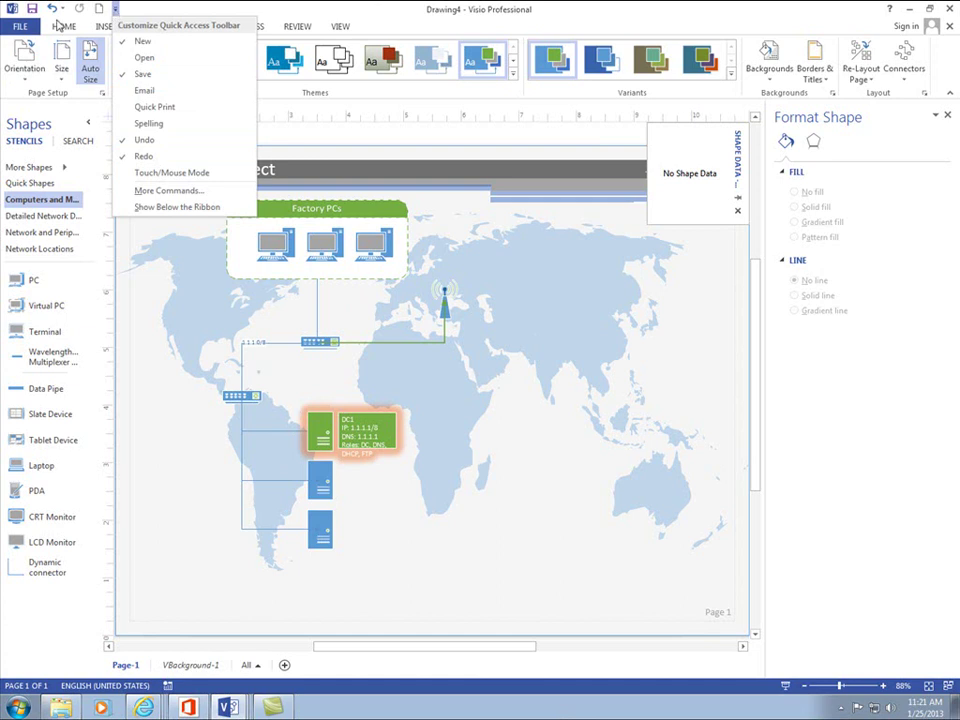
{"action": "left_click", "coordinate": [19, 27]}
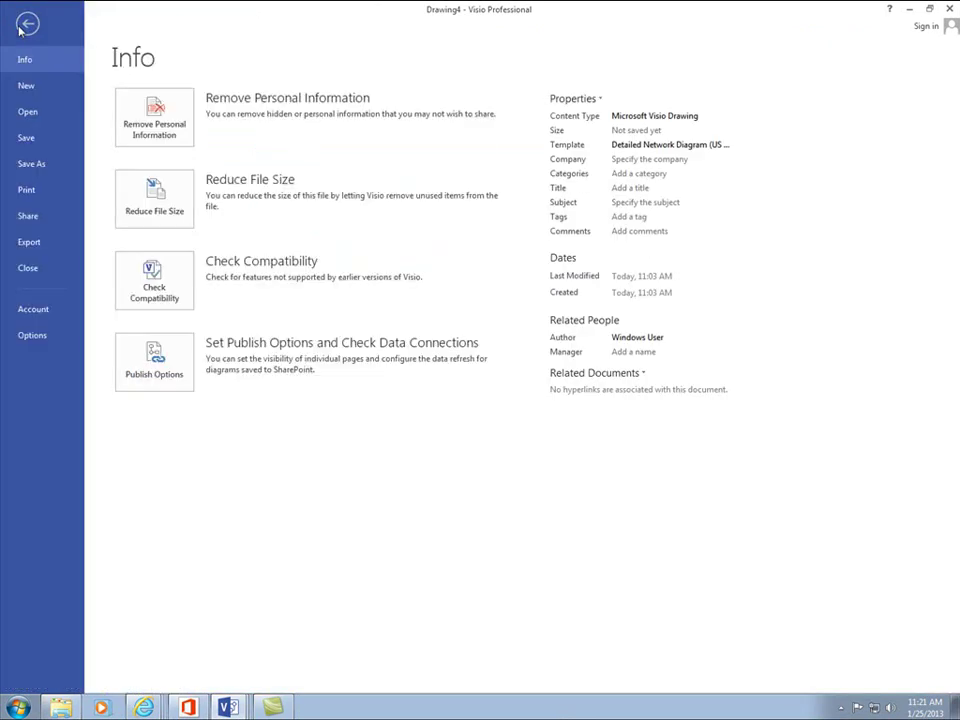
{"action": "left_click", "coordinate": [28, 163]}
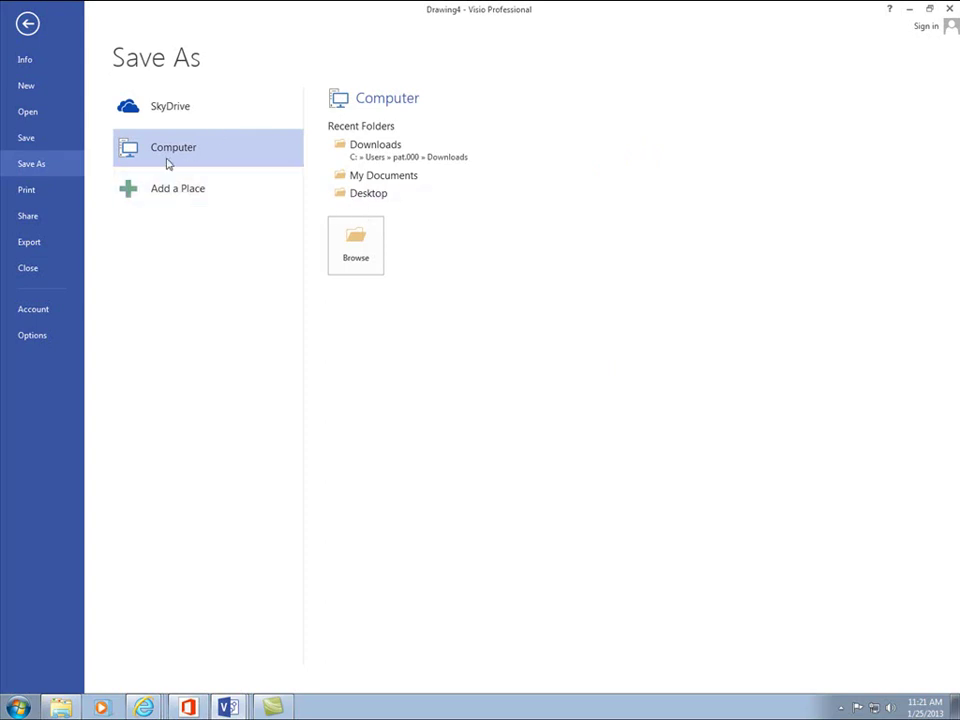
{"action": "left_click", "coordinate": [348, 194]}
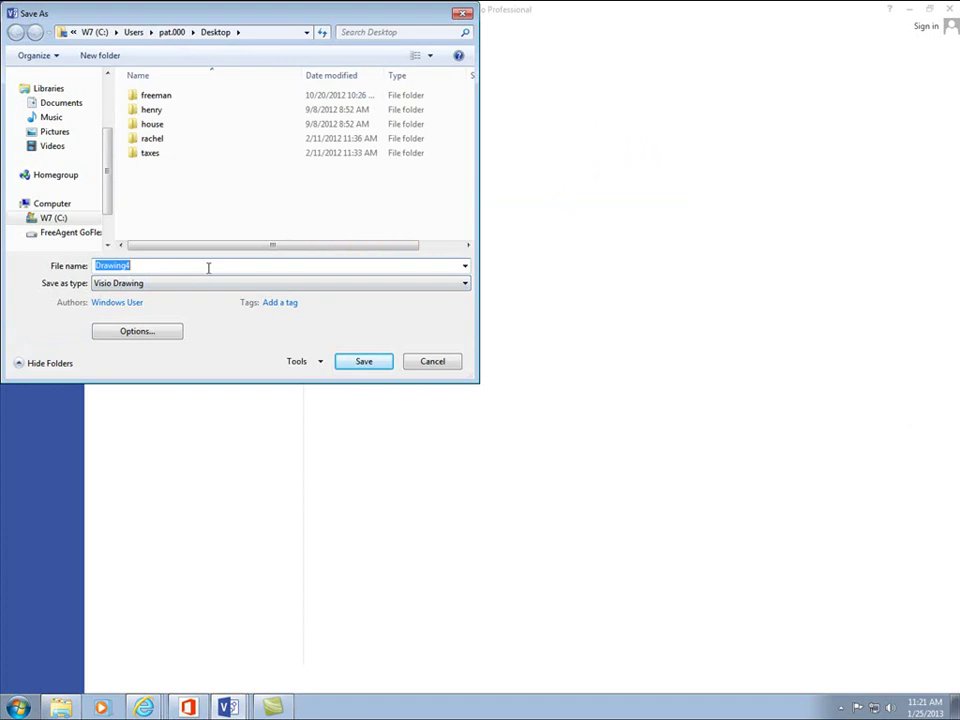
{"action": "type", "text": "Fede"}
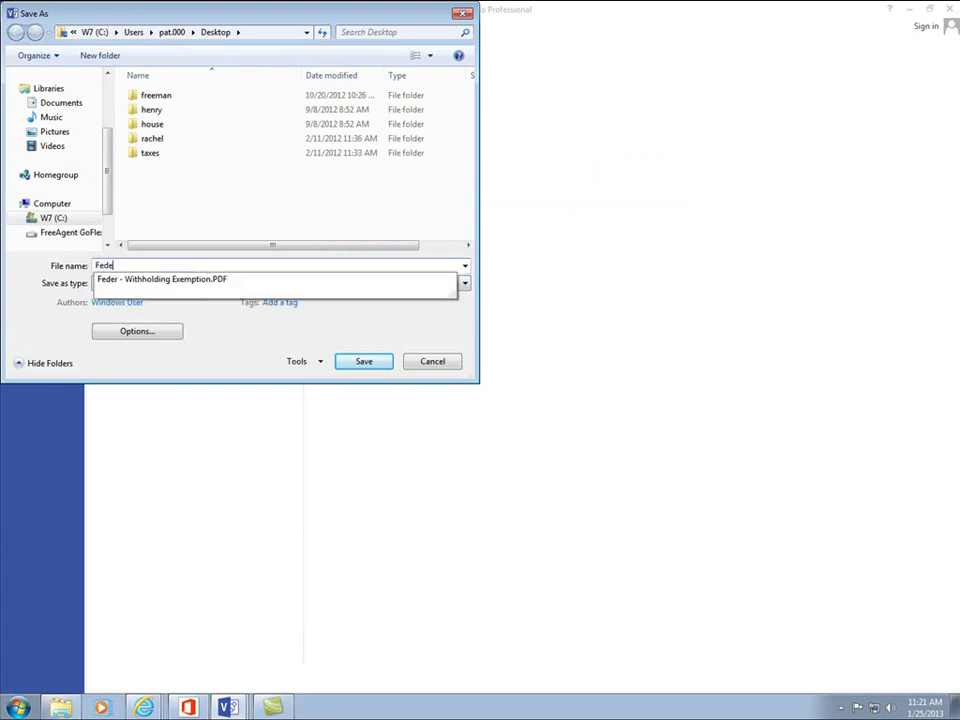
{"action": "type", "text": "rs Final"}
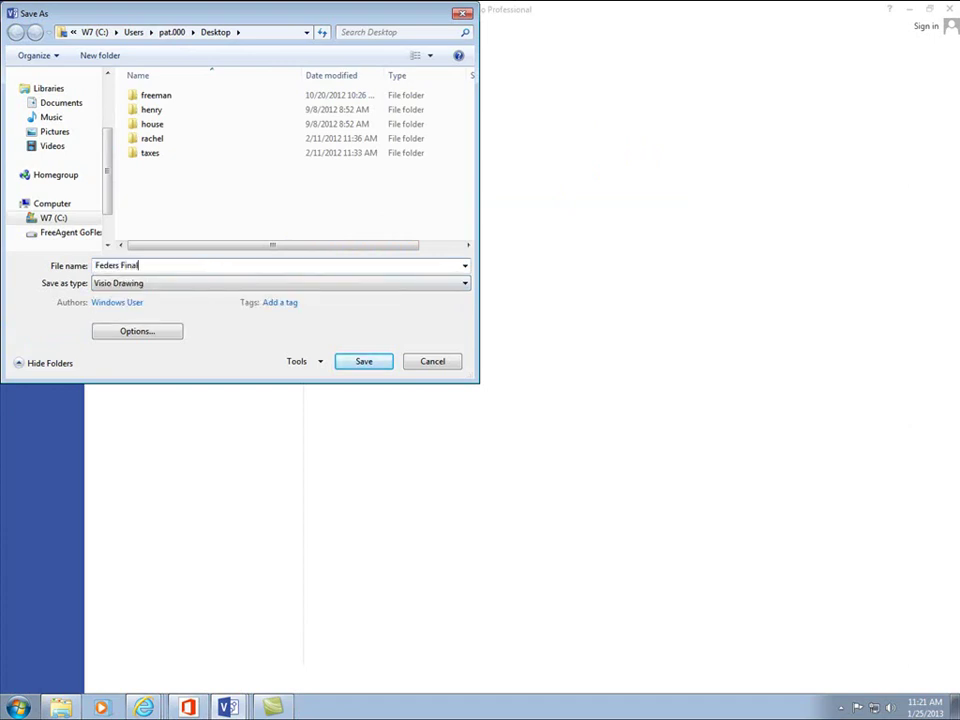
{"action": "left_click", "coordinate": [364, 360]}
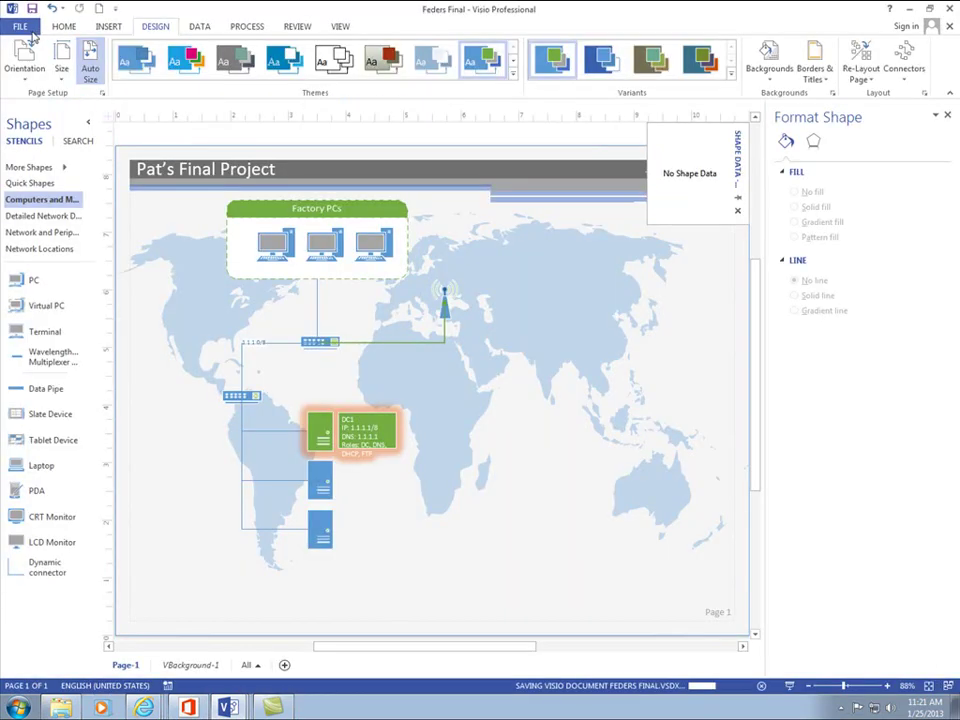
{"action": "left_click", "coordinate": [31, 35]}
- Export the drawing to the Desktop as Feders Final in Graphics Interchange Format, accepting the GIF output options
{"action": "left_click", "coordinate": [55, 170]}
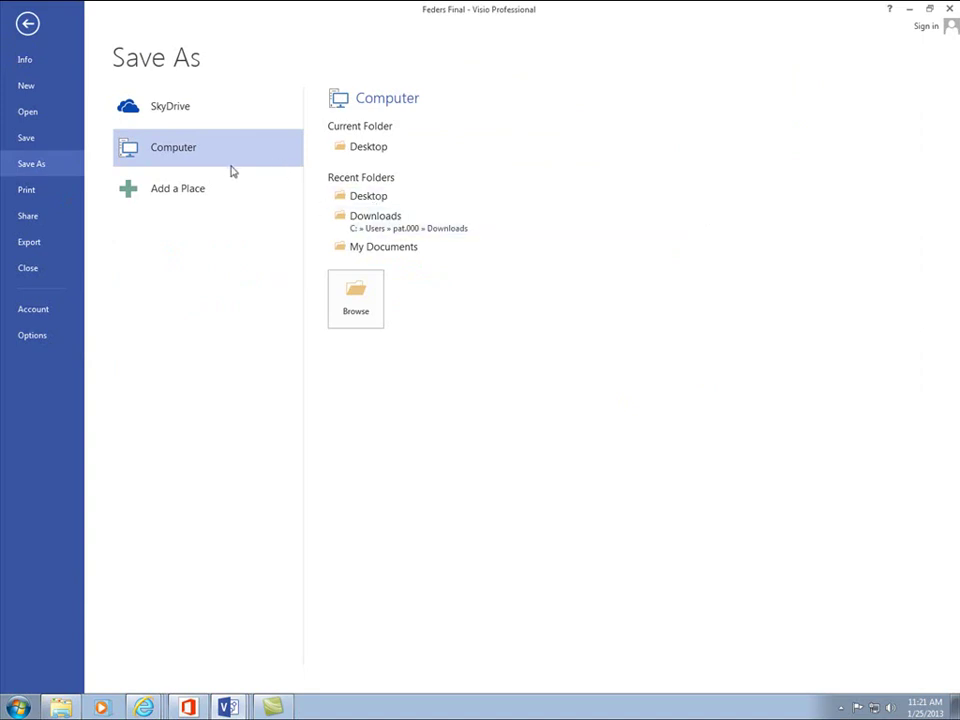
{"action": "left_click", "coordinate": [364, 150]}
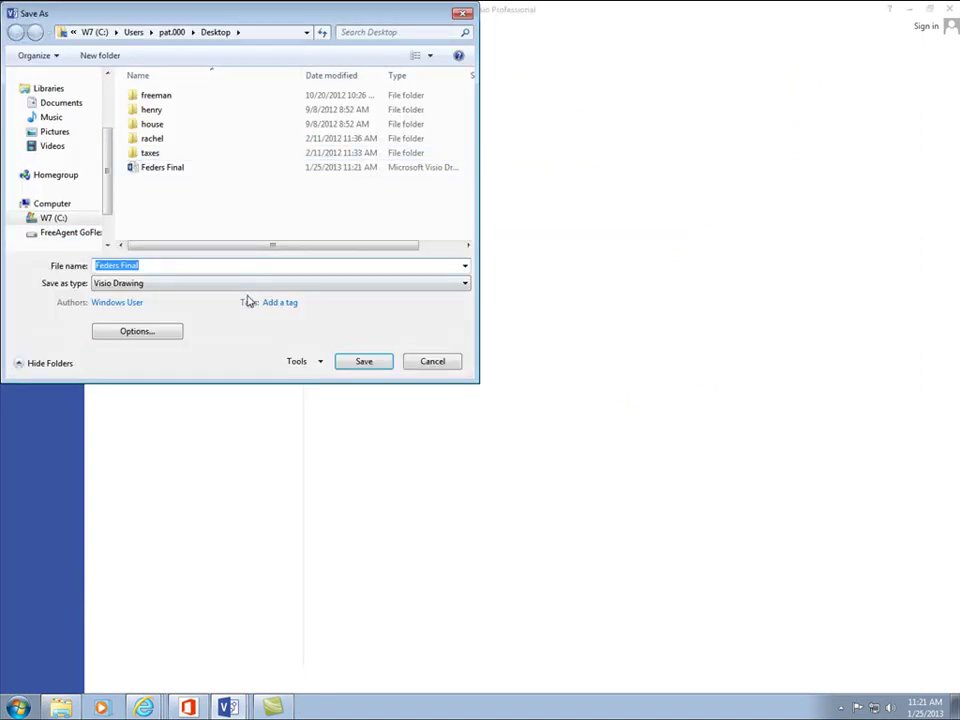
{"action": "left_click", "coordinate": [466, 284]}
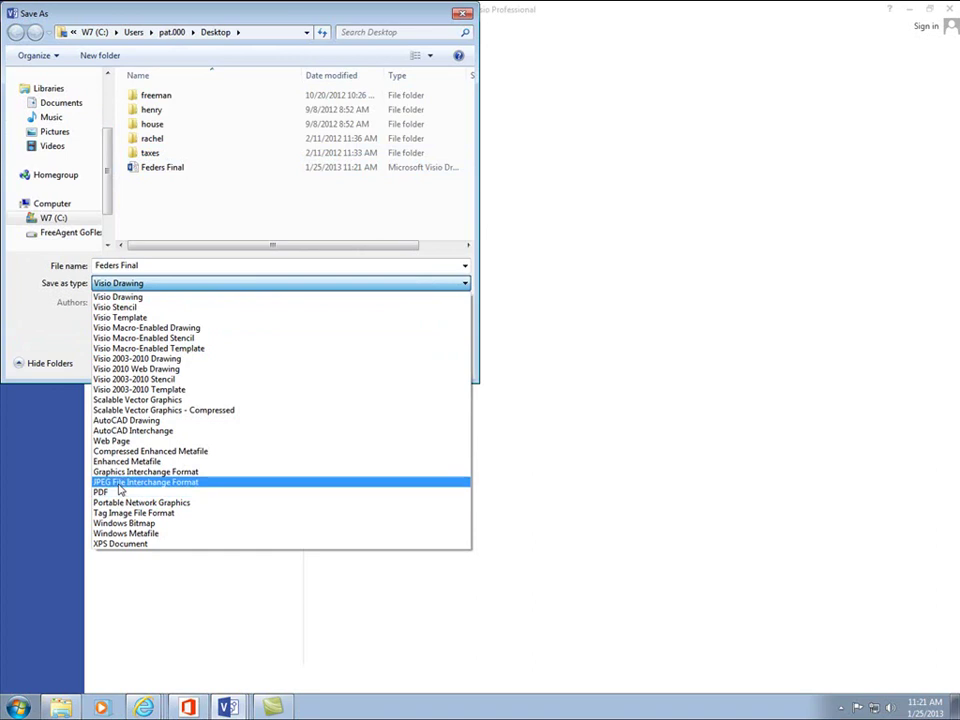
{"action": "left_click", "coordinate": [136, 474]}
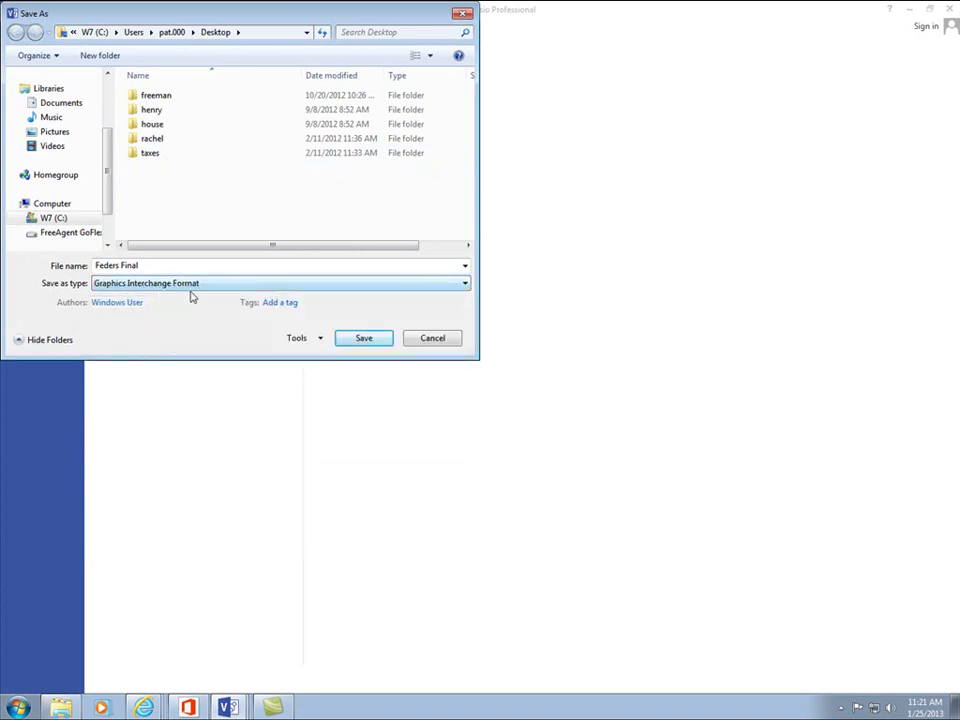
{"action": "left_click", "coordinate": [360, 340]}
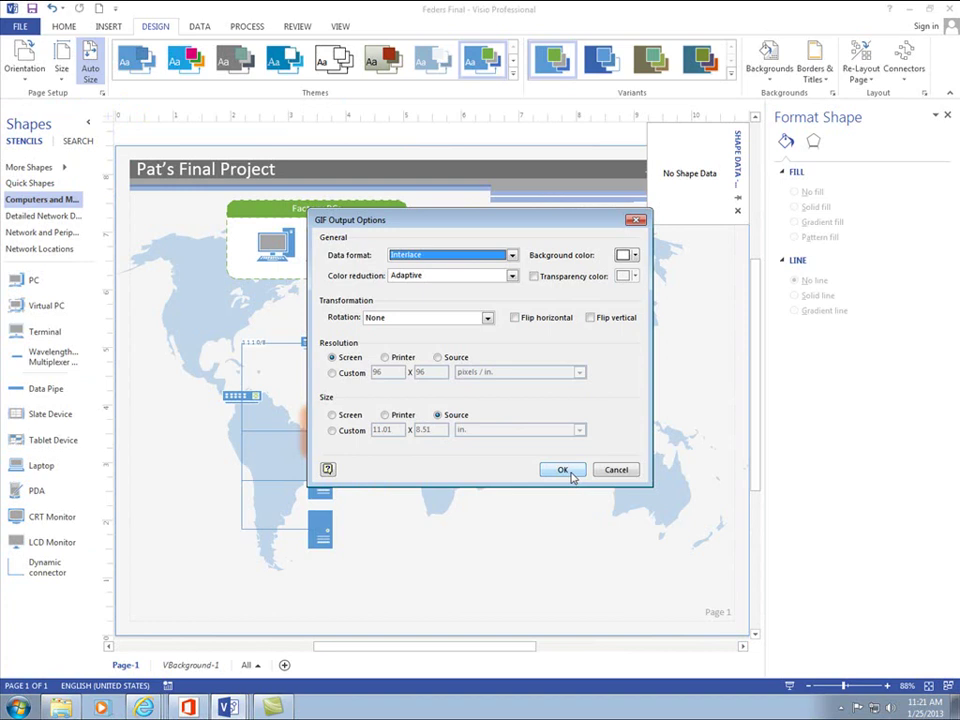
{"action": "left_click", "coordinate": [566, 470]}
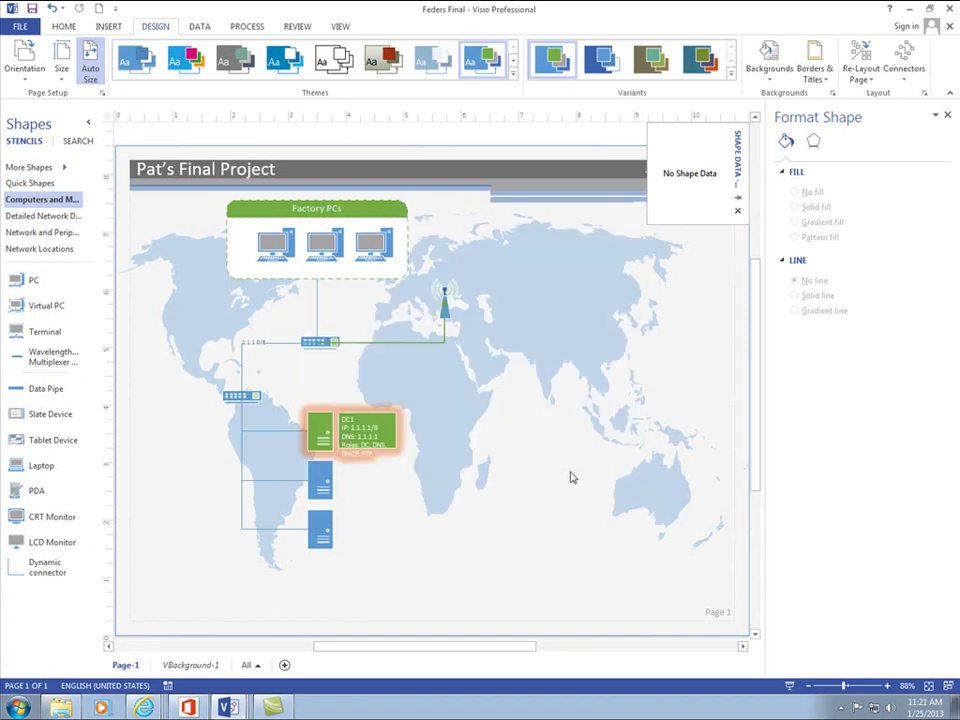
- Close the Cap Stone Project tab and place the cursor below the network diagram placeholder
{"action": "mouse_move", "coordinate": [143, 704]}
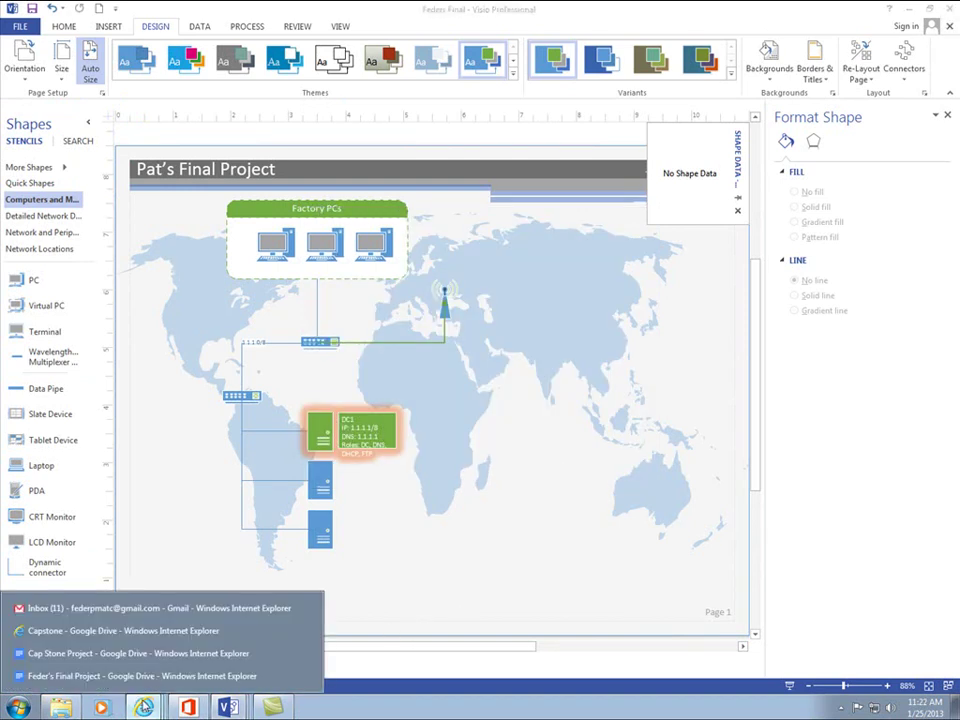
{"action": "left_click", "coordinate": [104, 653]}
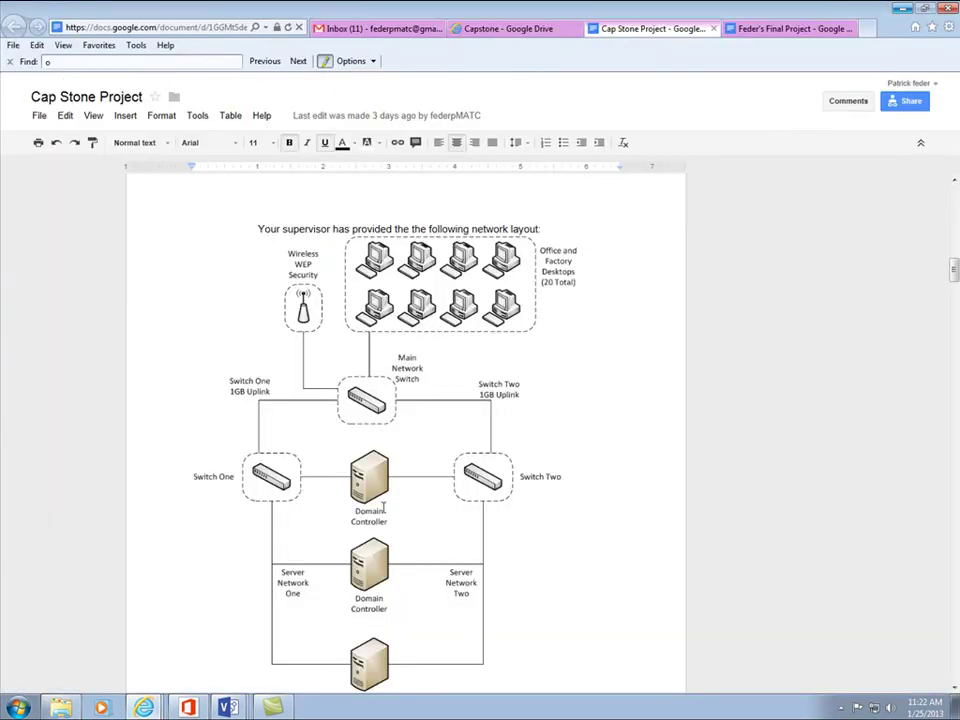
{"action": "scroll", "coordinate": [382, 507], "scroll_direction": "down", "scroll_amount": 4}
{"action": "scroll", "coordinate": [381, 513], "scroll_direction": "up", "scroll_amount": 2}
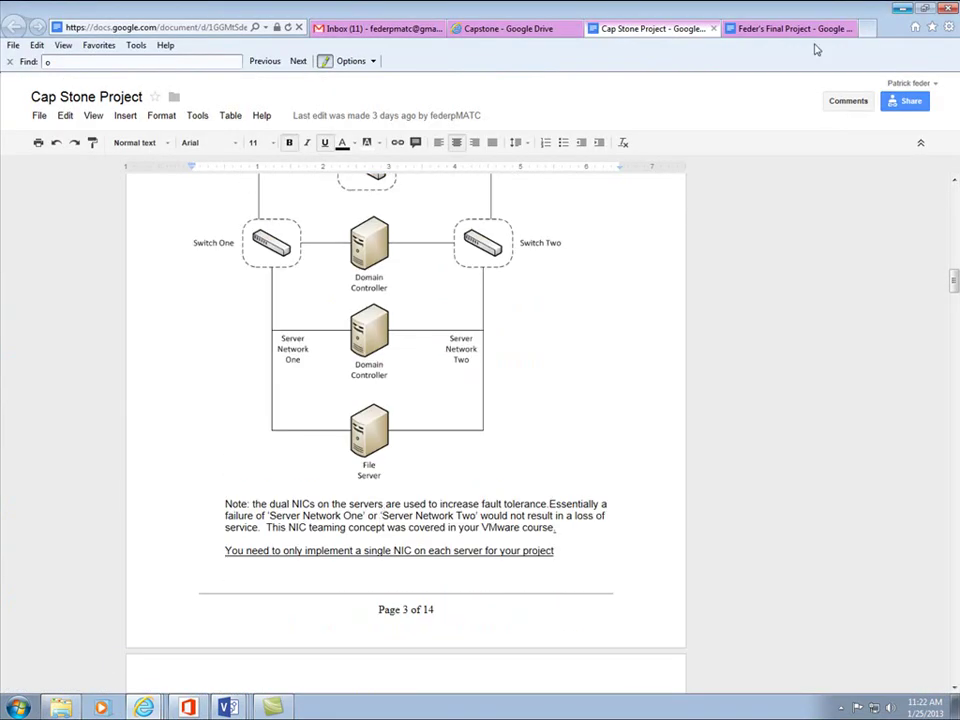
{"action": "left_click", "coordinate": [713, 29]}
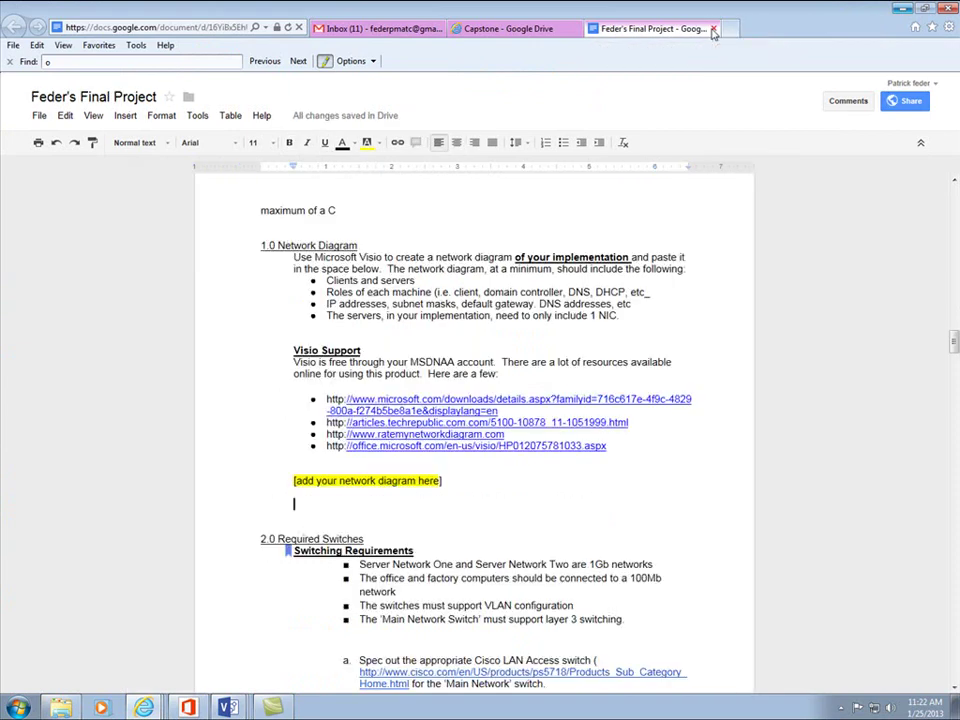
{"action": "left_click", "coordinate": [339, 503]}
- Insert the Feders Final GIF from the Desktop into the document
{"action": "left_click", "coordinate": [125, 116]}
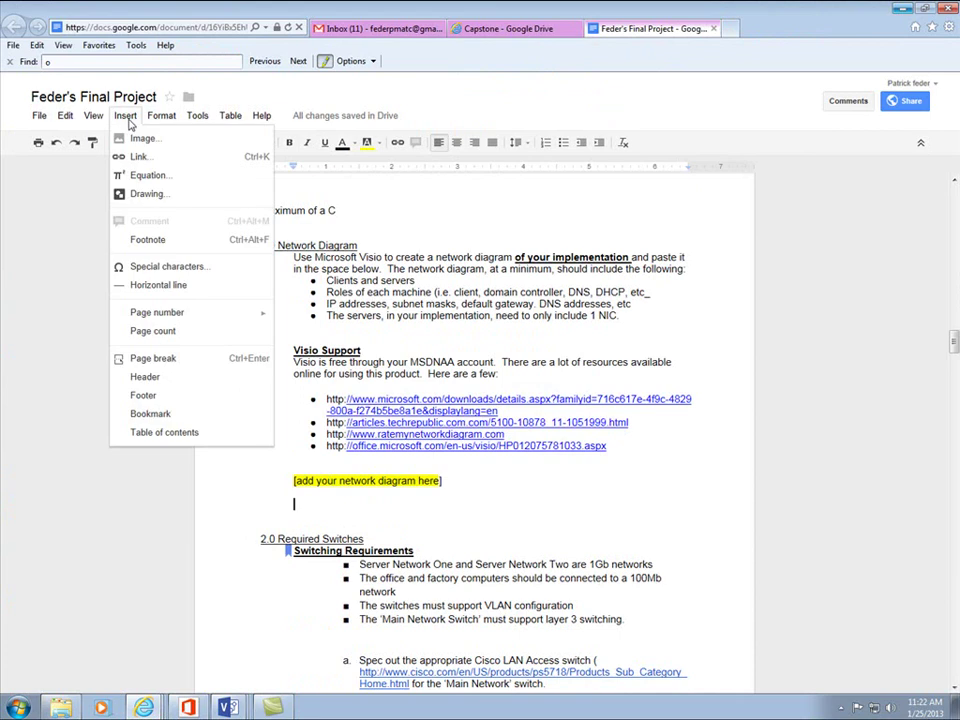
{"action": "left_click", "coordinate": [143, 139]}
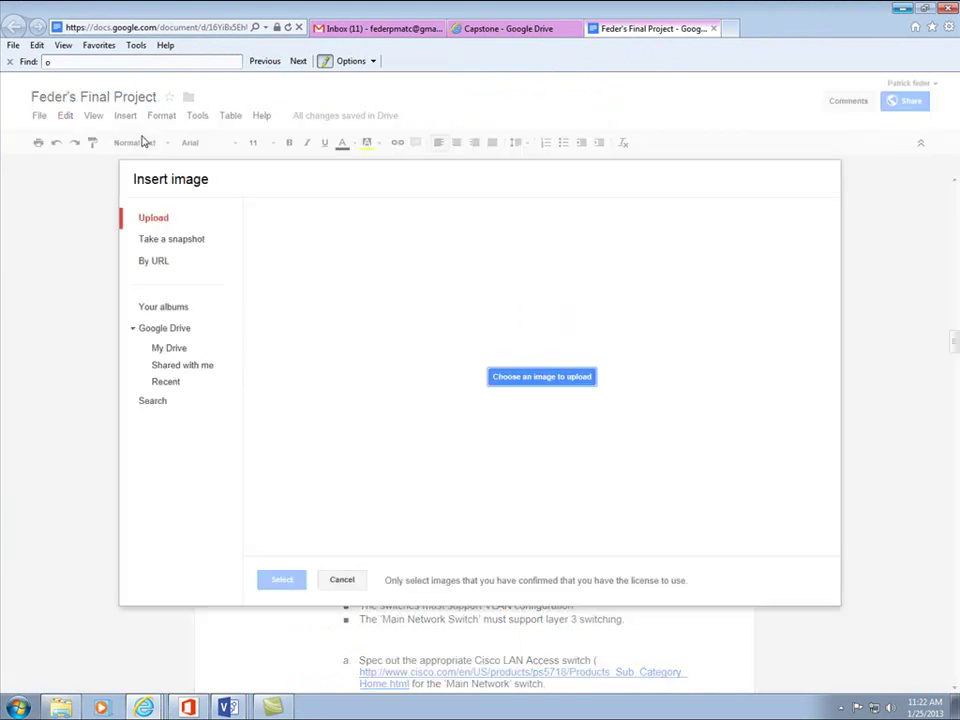
{"action": "left_click", "coordinate": [532, 384]}
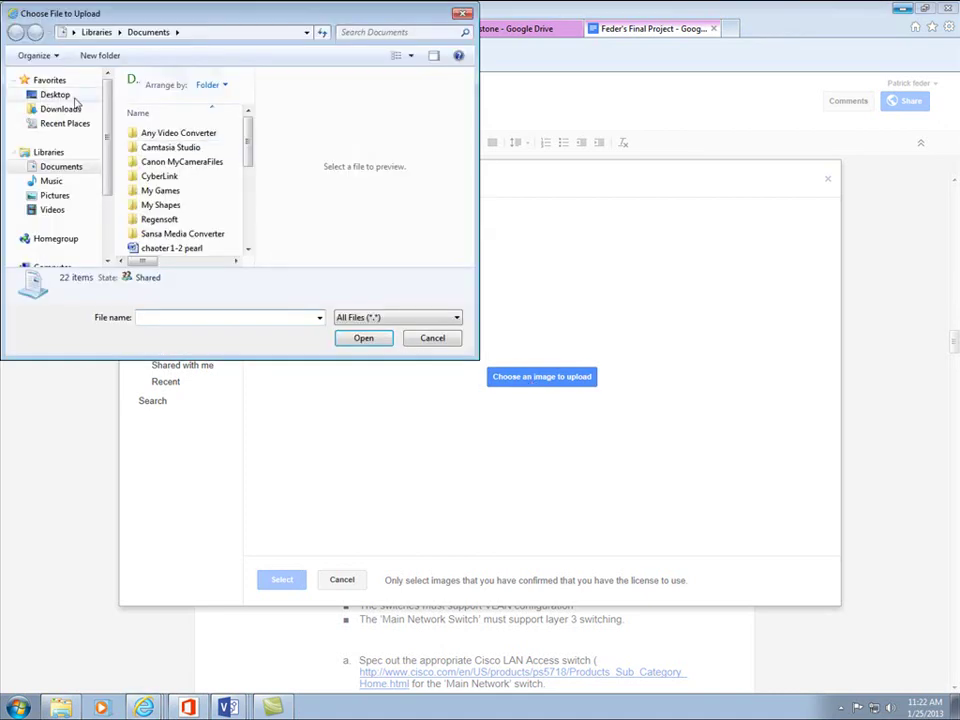
{"action": "left_click", "coordinate": [54, 95]}
{"action": "left_click_drag", "start_coordinate": [250, 102], "coordinate": [249, 146]}
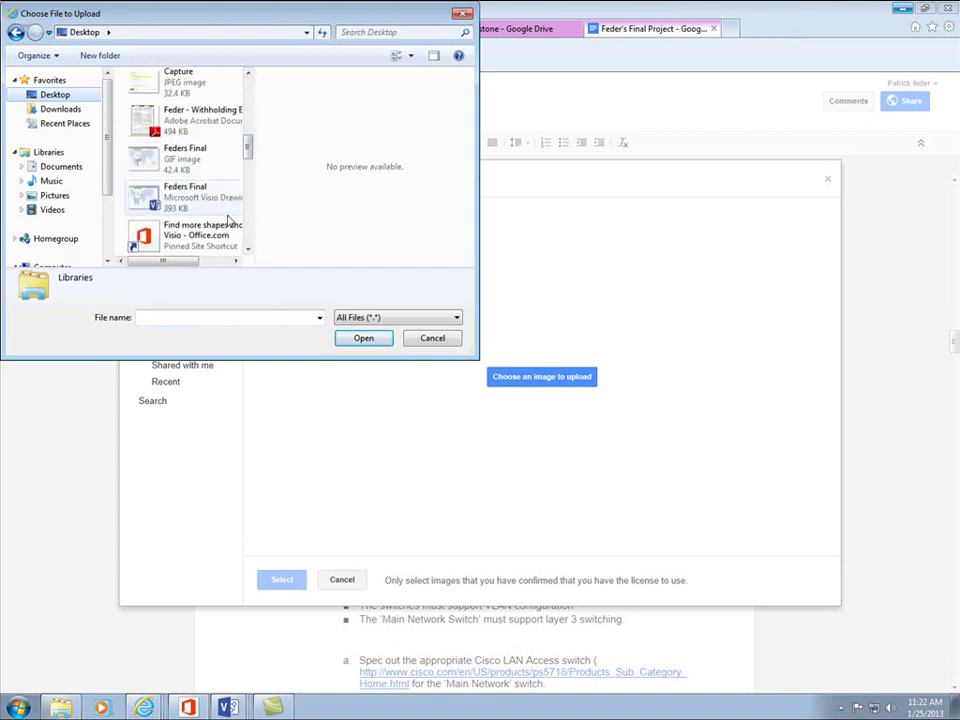
{"action": "left_click", "coordinate": [173, 162]}
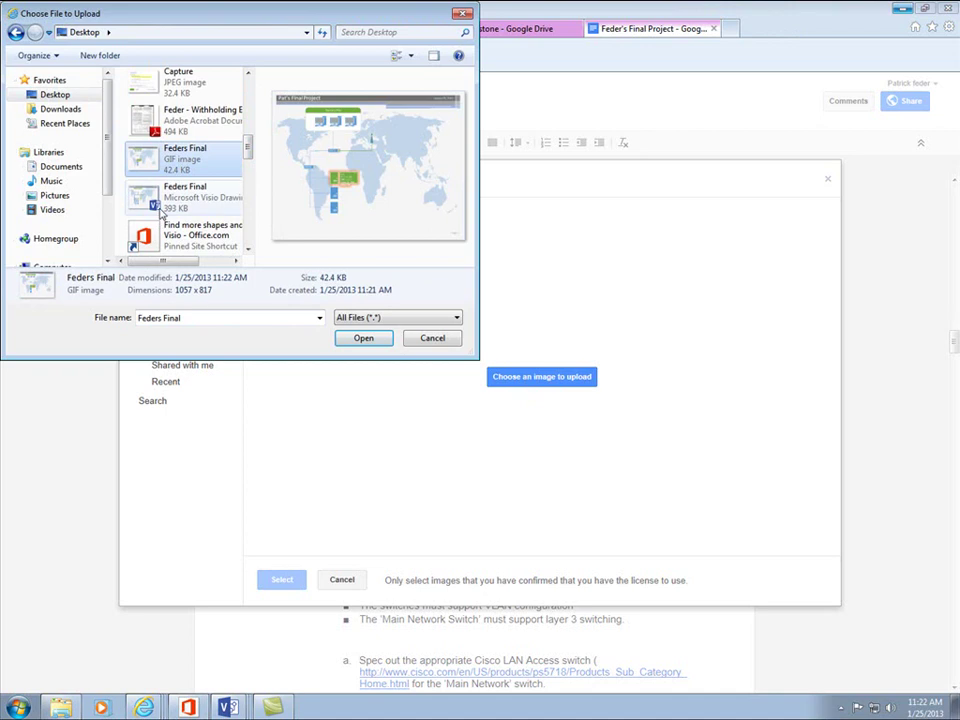
{"action": "left_click", "coordinate": [384, 339]}
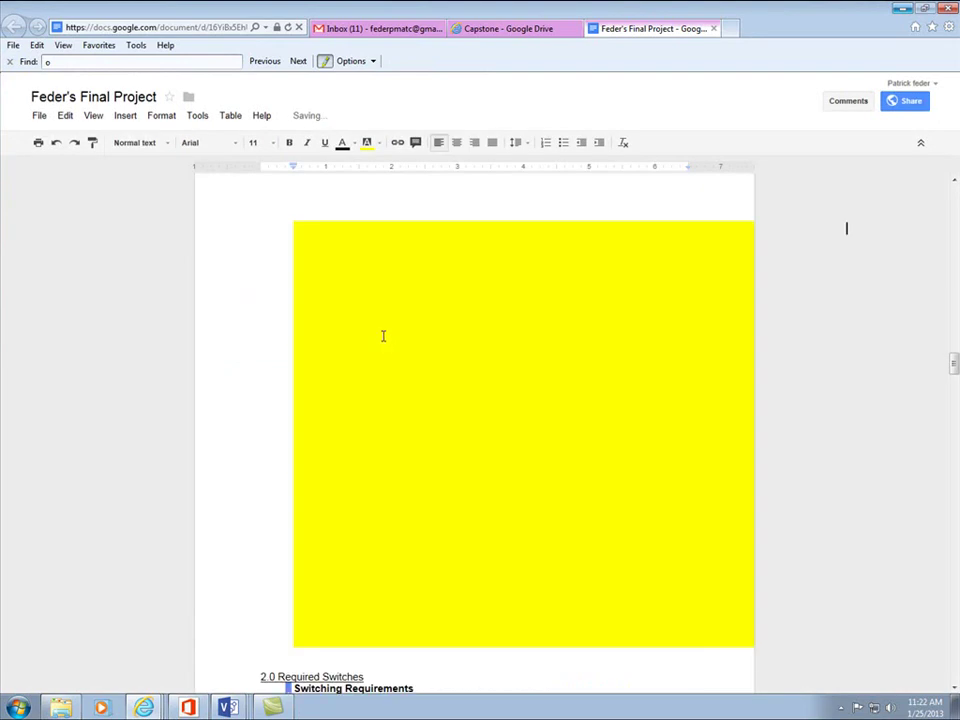
- Shrink the inserted diagram image to fit under the placeholder line
{"action": "left_click", "coordinate": [701, 295]}
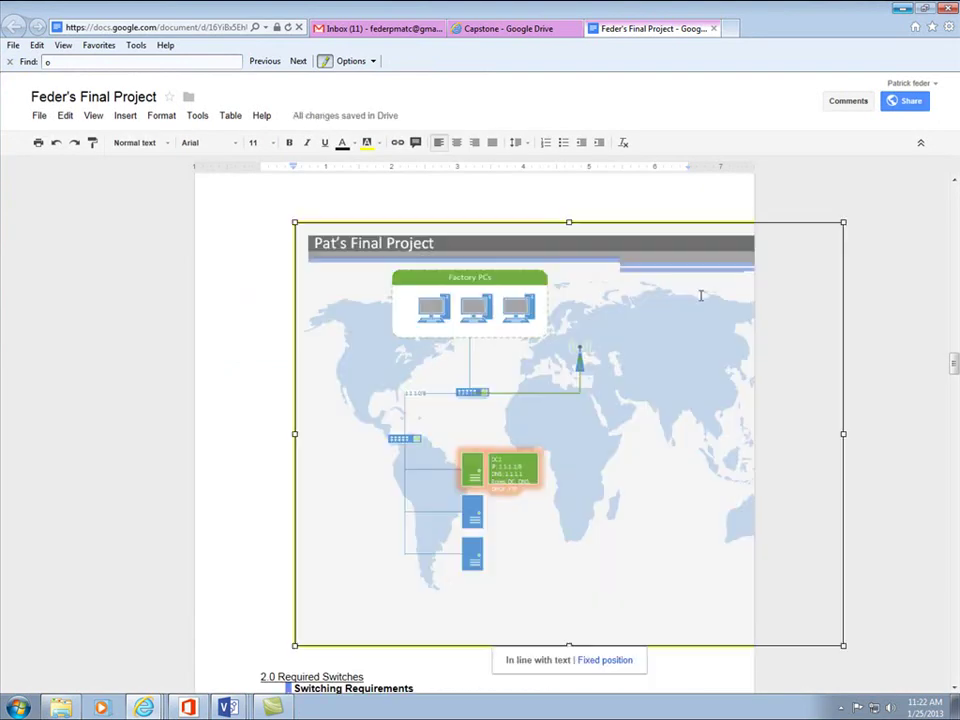
{"action": "left_click_drag", "start_coordinate": [842, 221], "coordinate": [706, 316]}
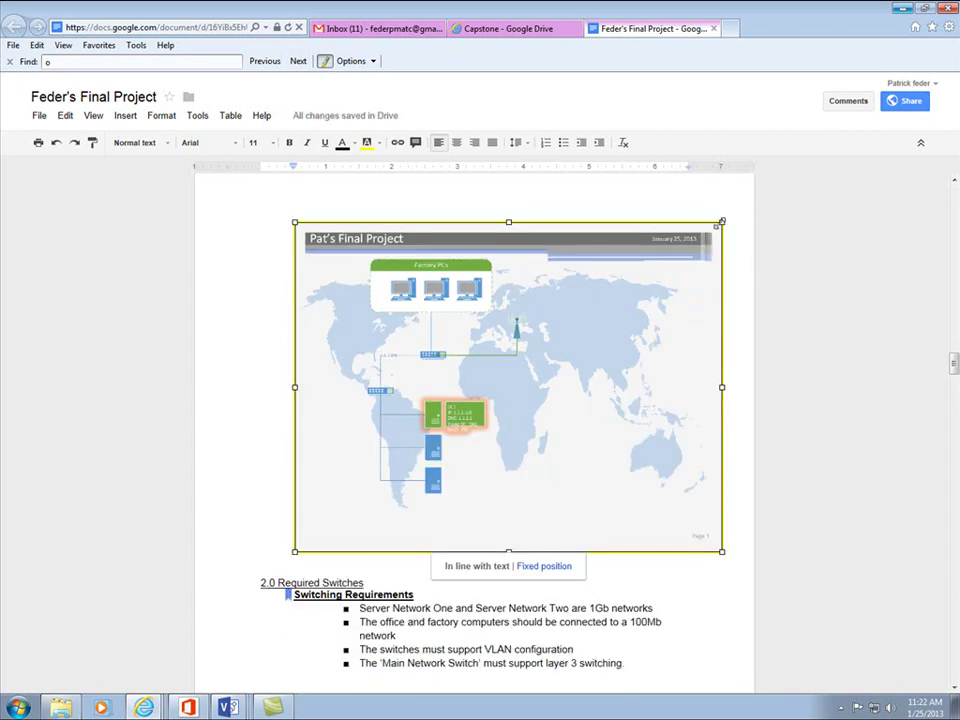
{"action": "left_click_drag", "start_coordinate": [722, 226], "coordinate": [612, 296]}
{"action": "scroll", "coordinate": [612, 296], "scroll_direction": "down", "scroll_amount": 3}
{"action": "scroll", "coordinate": [532, 360], "scroll_direction": "down", "scroll_amount": 2}
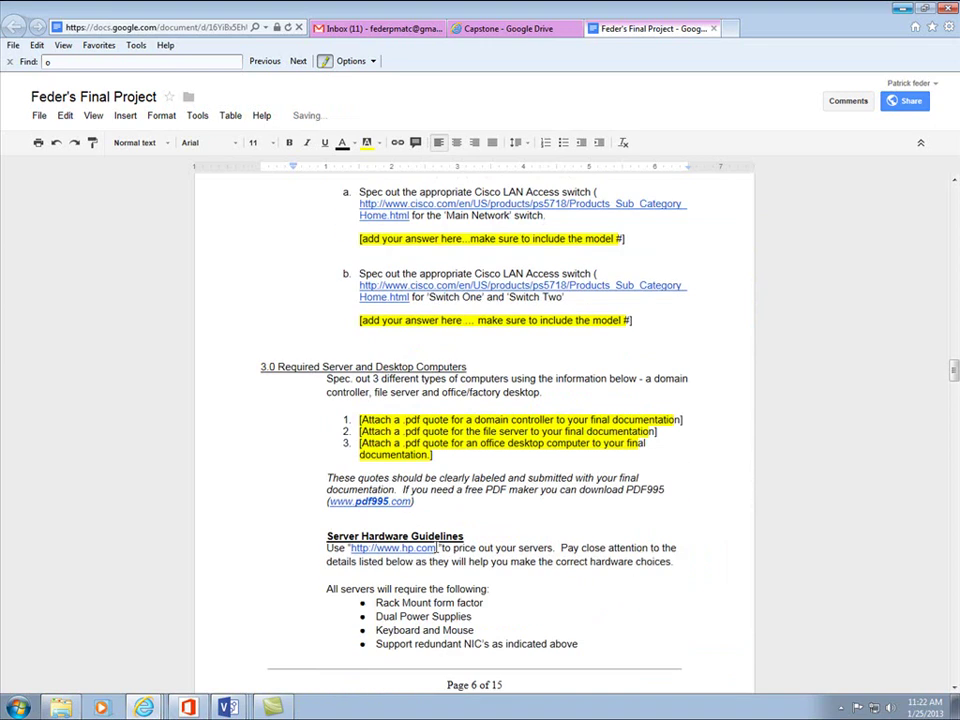
{"action": "scroll", "coordinate": [437, 542], "scroll_direction": "up", "scroll_amount": 6}
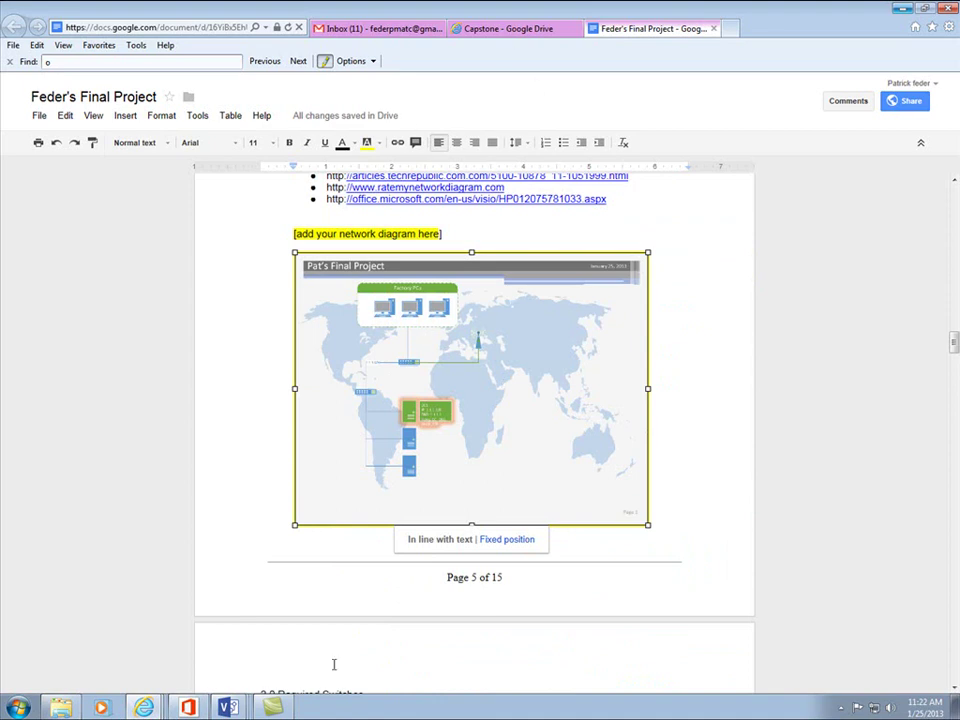
{"action": "left_click", "coordinate": [228, 707]}
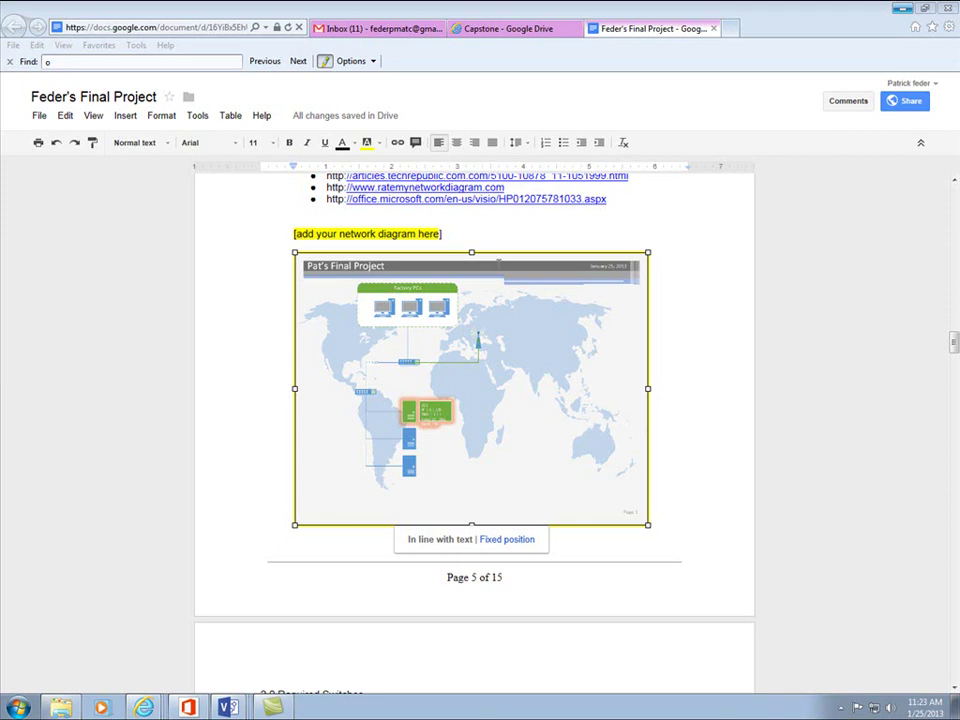
- Bring the Feders Final drawing to the front in Visio
{"action": "left_click", "coordinate": [228, 707]}
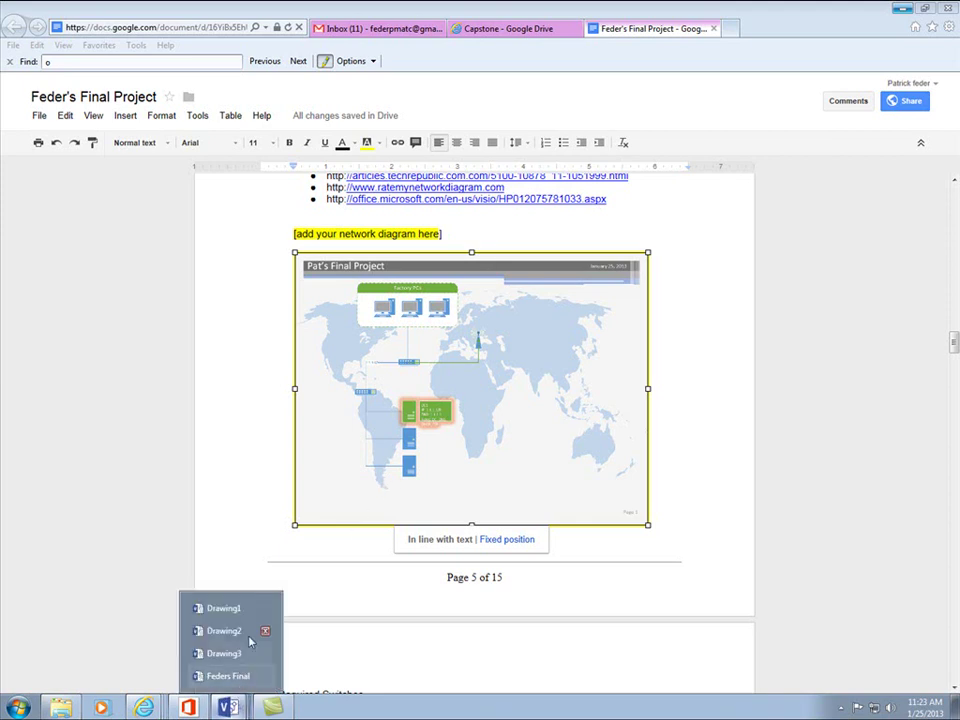
{"action": "left_click", "coordinate": [255, 549]}
{"action": "left_click", "coordinate": [228, 707]}
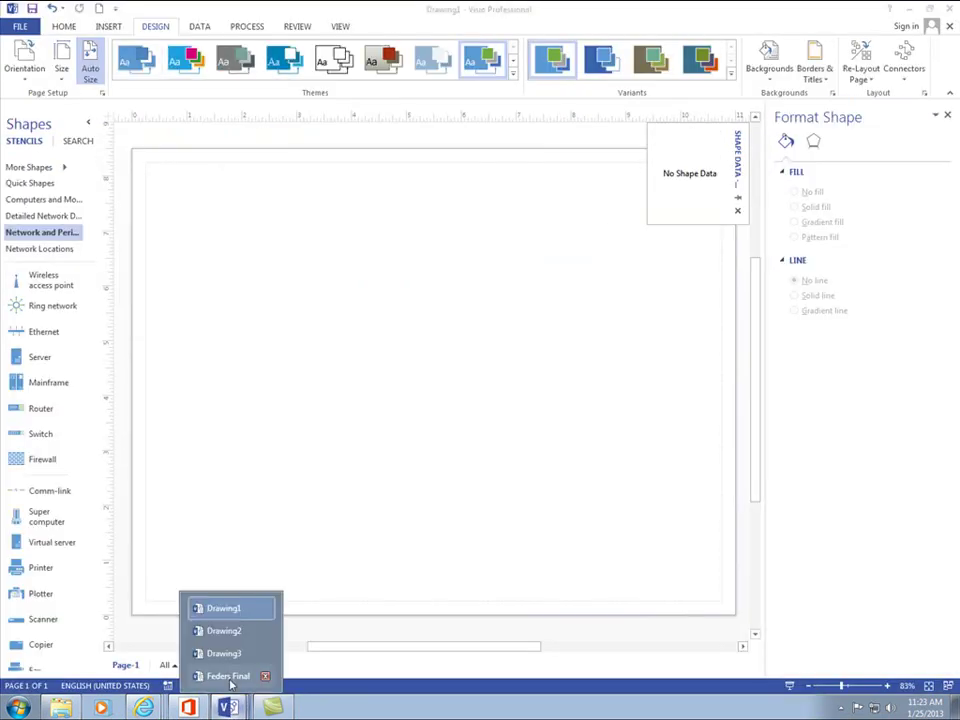
{"action": "left_click", "coordinate": [228, 676]}
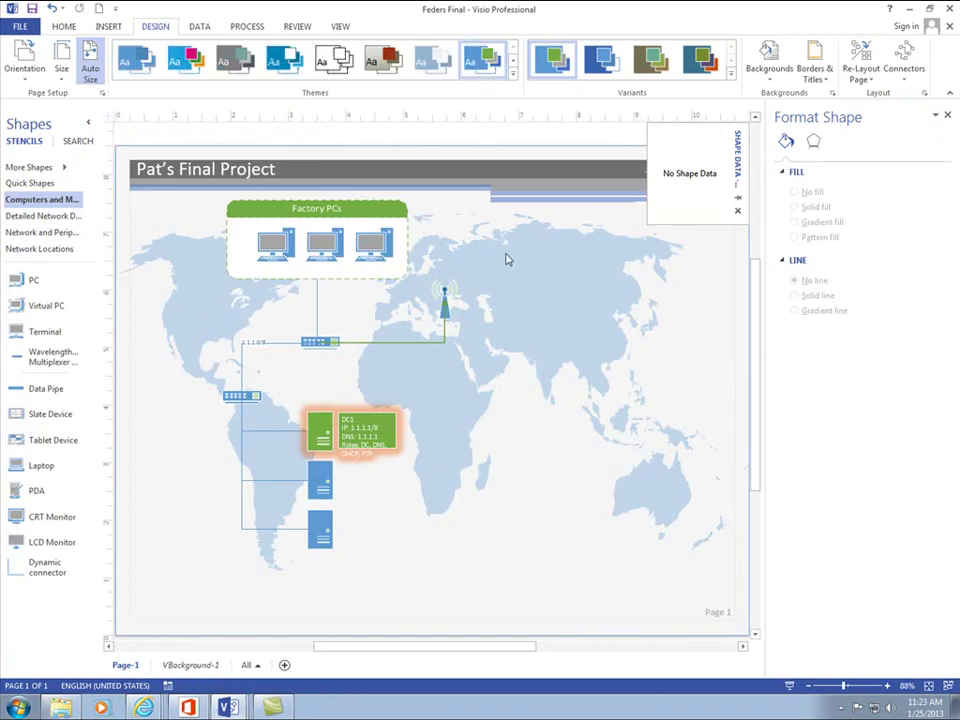
- Undo the world-map background and title banner, leaving only the network diagram
{"action": "key", "text": "ctrl+Page_Down"}
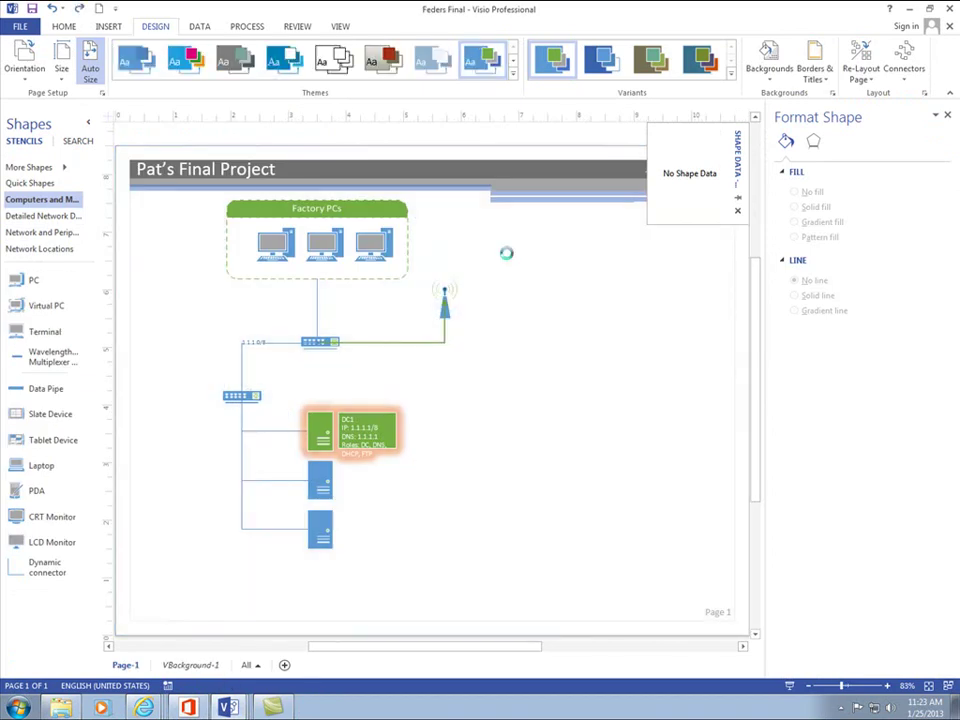
{"action": "key", "text": "ctrl+z"}
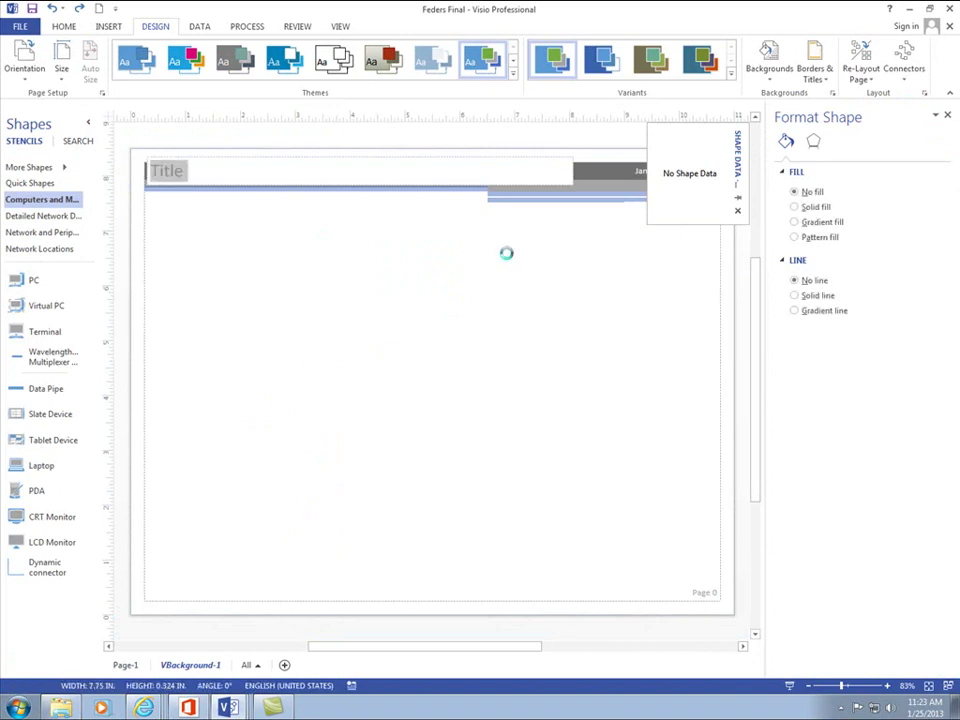
{"action": "key", "text": "ctrl+Page_Up"}
{"action": "key", "text": "ctrl+z"}
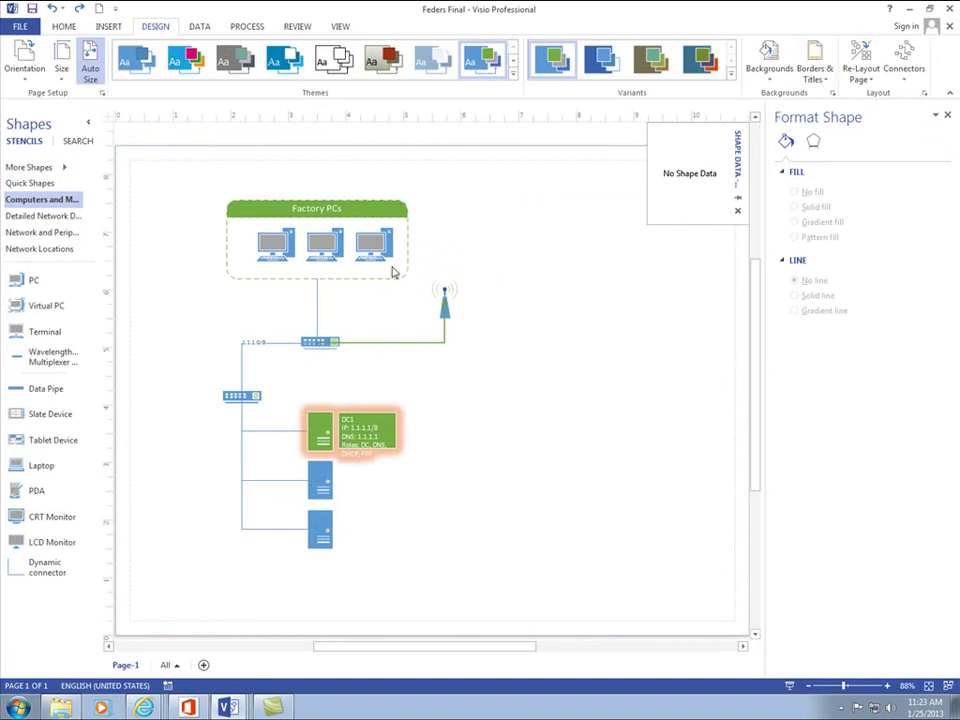
- Export the background-free diagram to the Desktop as a GIF named Feders Final 2
{"action": "left_click", "coordinate": [28, 28]}
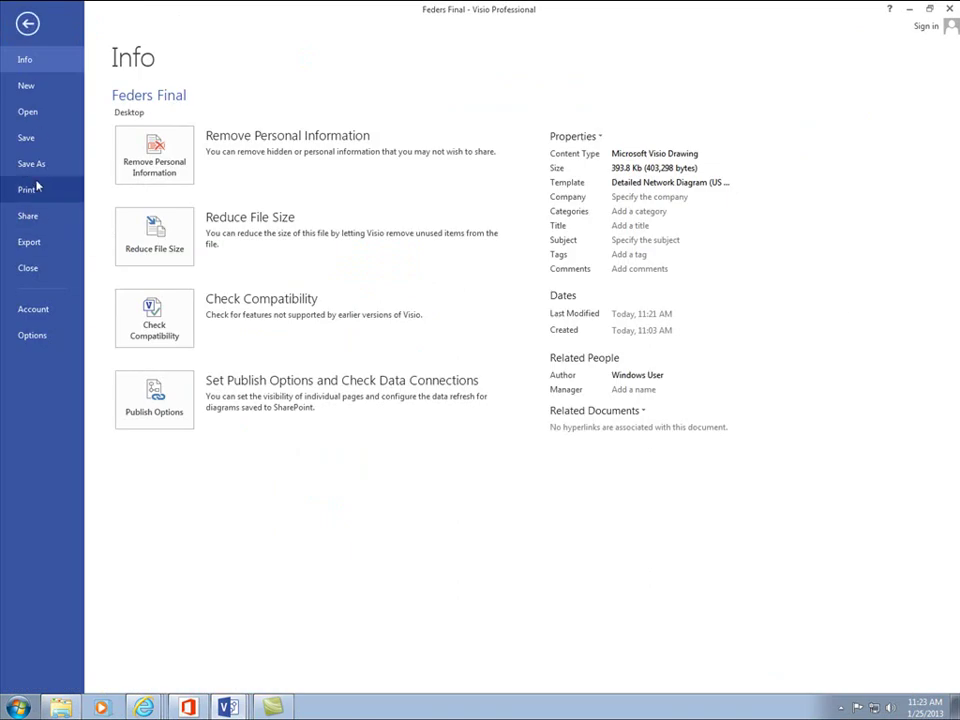
{"action": "left_click", "coordinate": [38, 166]}
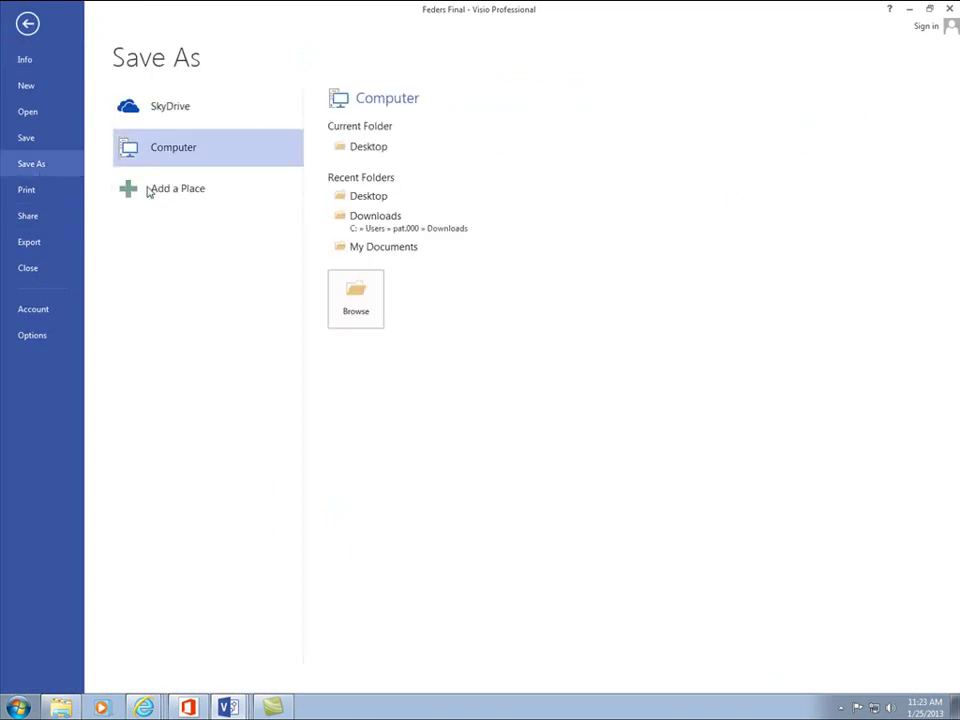
{"action": "left_click", "coordinate": [370, 147]}
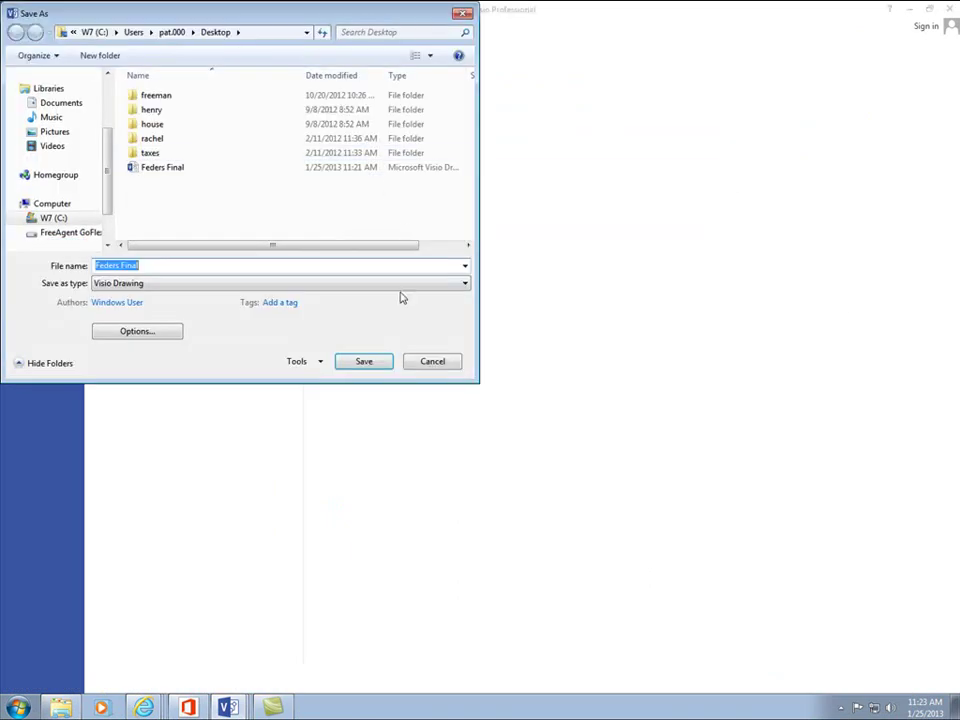
{"action": "left_click", "coordinate": [196, 270]}
{"action": "left_click", "coordinate": [223, 284]}
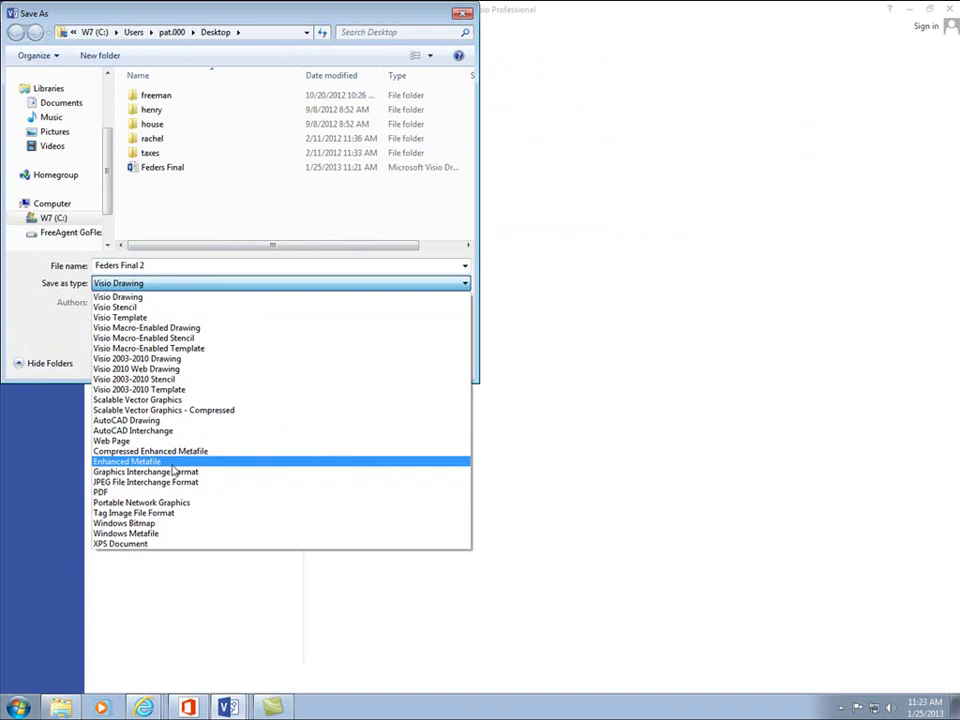
{"action": "left_click", "coordinate": [176, 484]}
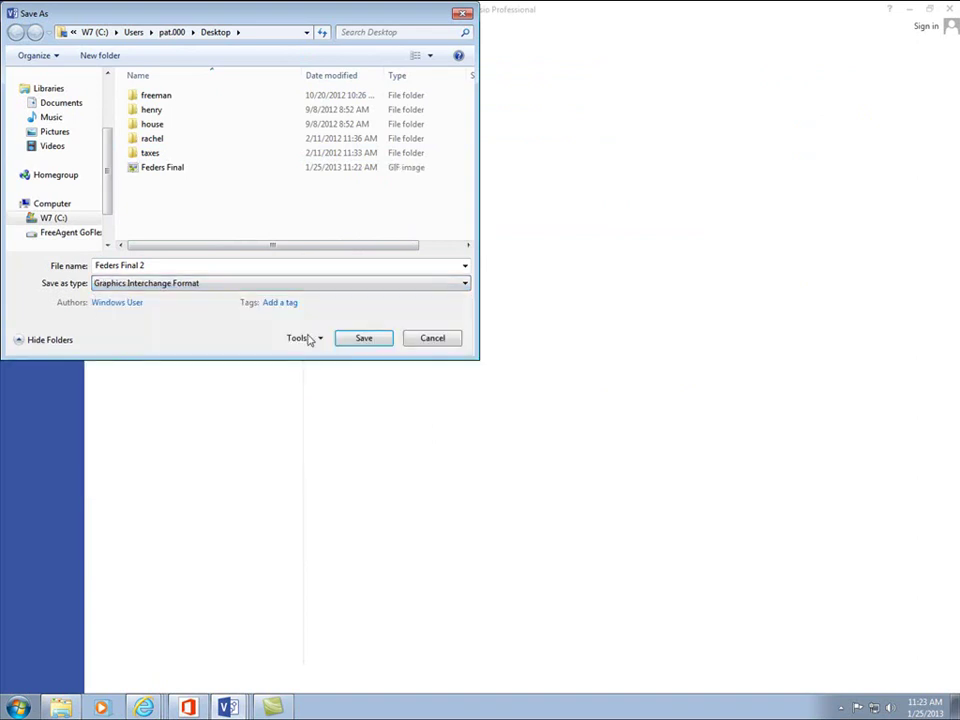
{"action": "left_click", "coordinate": [384, 343]}
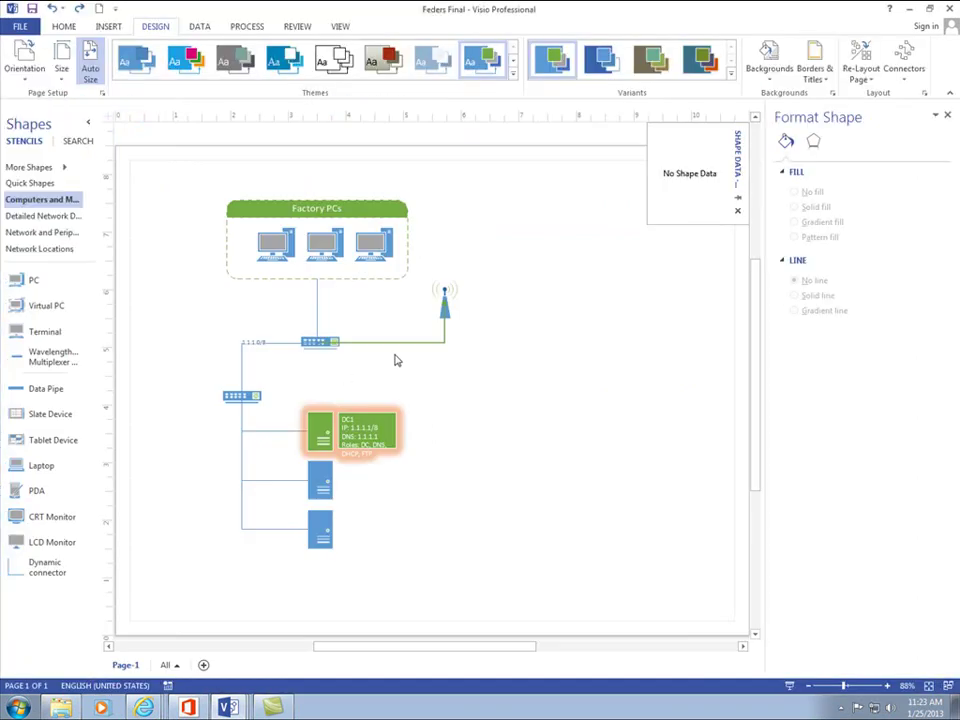
{"action": "left_click", "coordinate": [559, 470]}
- Return to the Feder's Final Project document and delete the old map-backed diagram image
{"action": "mouse_move", "coordinate": [145, 705]}
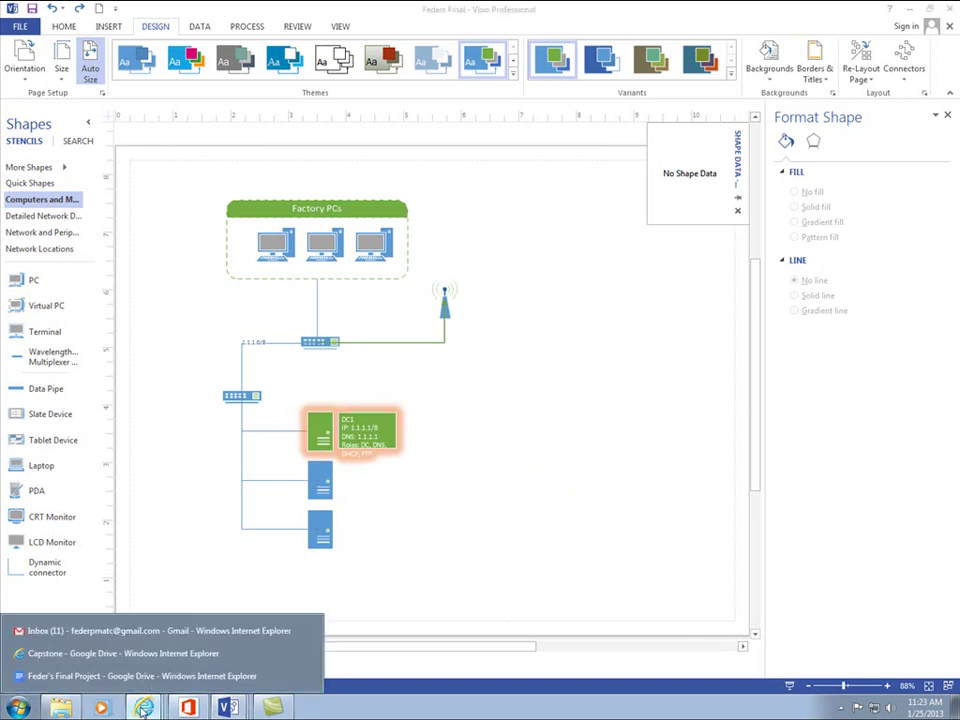
{"action": "left_click", "coordinate": [157, 678]}
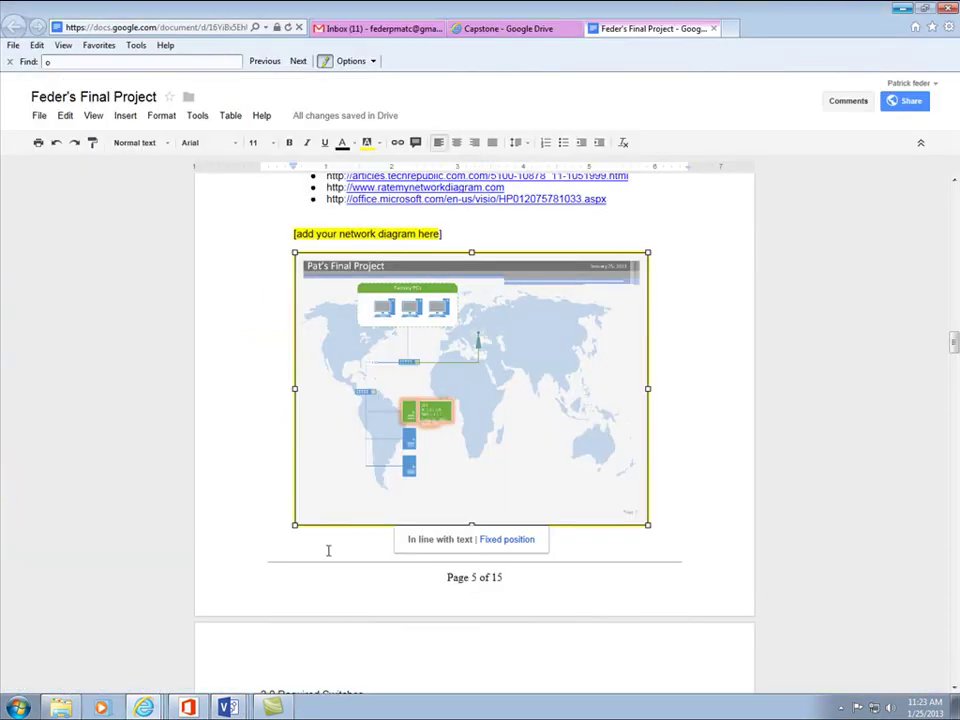
{"action": "key", "text": "Delete"}
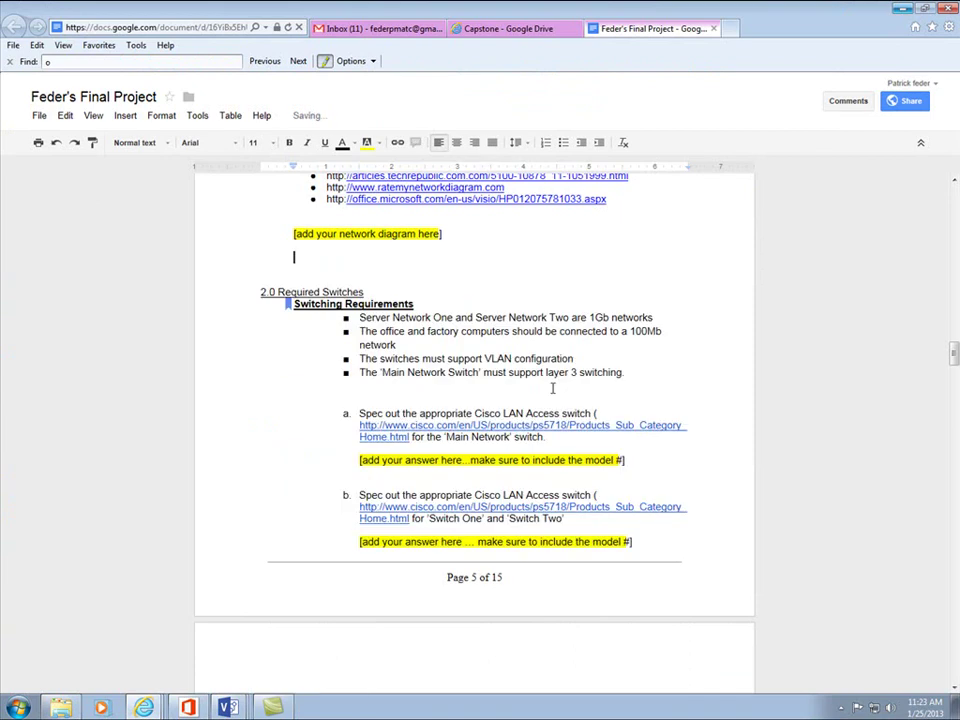
- Insert the Feders Final 2 GIF from the computer in place of the old image
{"action": "left_click", "coordinate": [125, 115]}
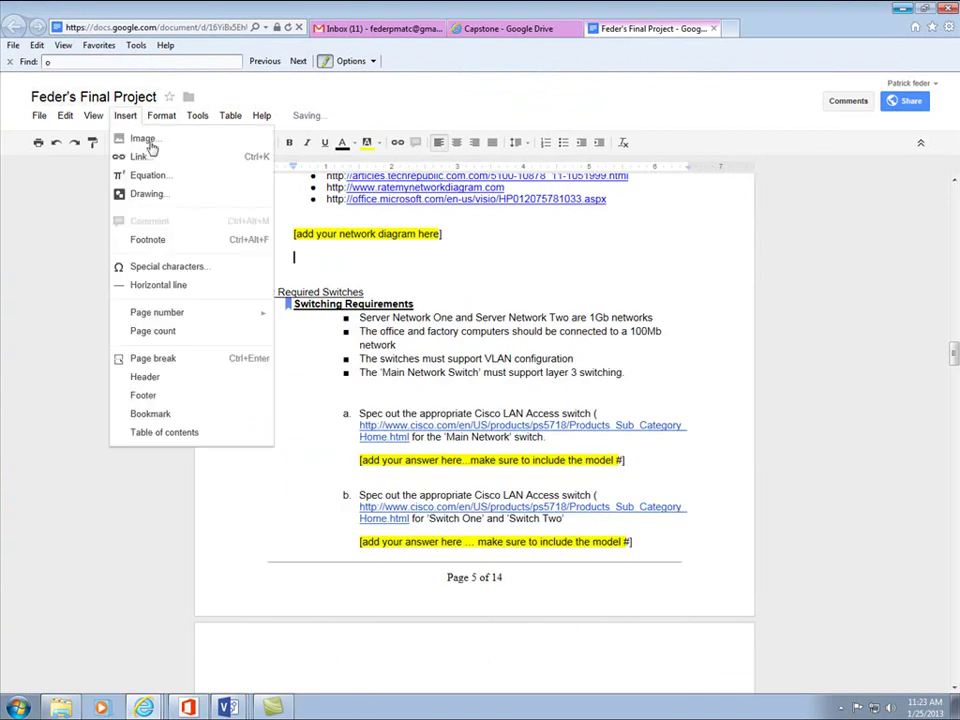
{"action": "left_click", "coordinate": [145, 138]}
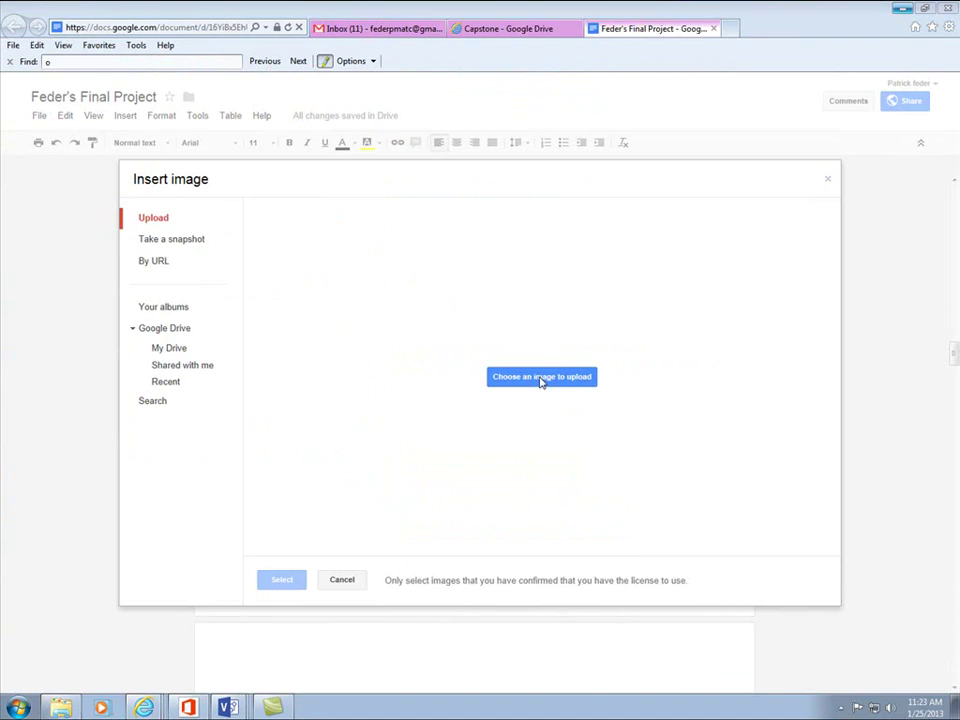
{"action": "left_click", "coordinate": [542, 377]}
{"action": "left_click_drag", "start_coordinate": [420, 94], "coordinate": [425, 150]}
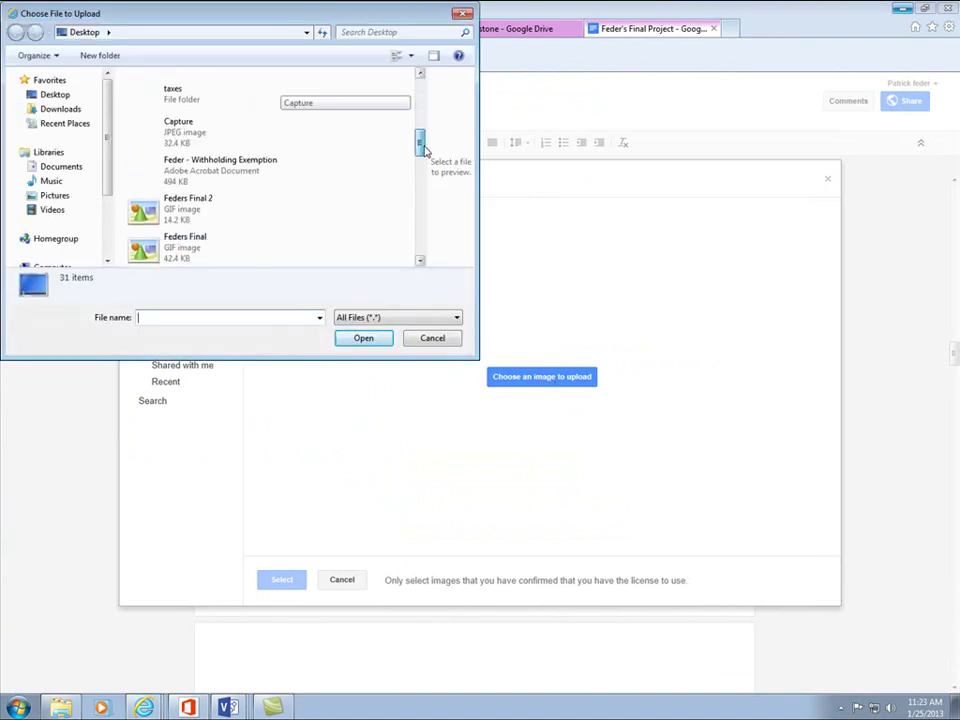
{"action": "left_click", "coordinate": [197, 208]}
{"action": "left_click", "coordinate": [375, 340]}
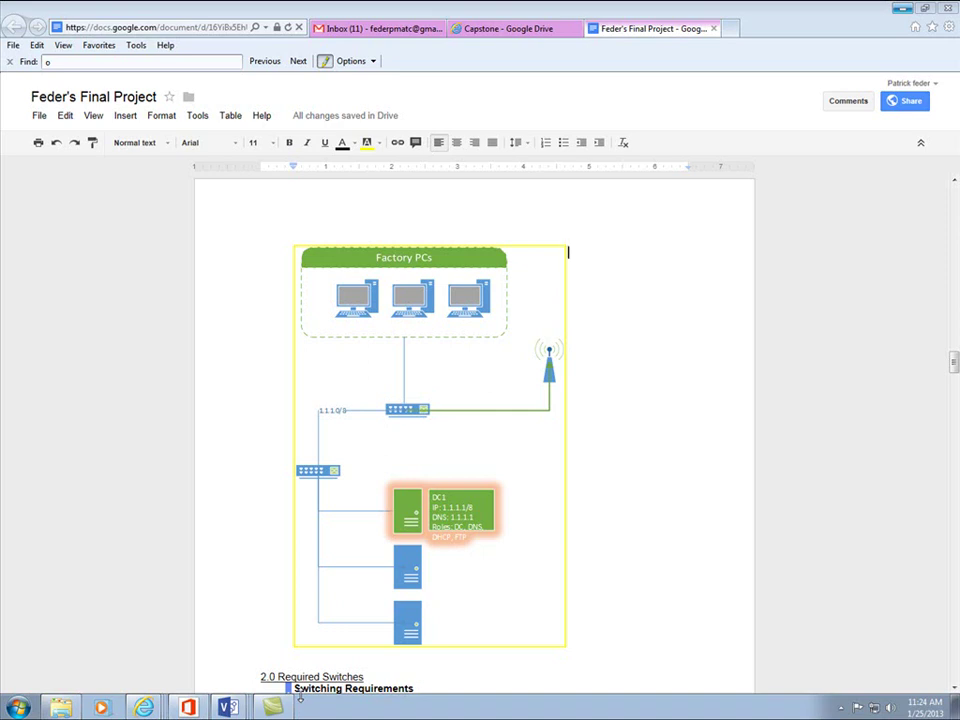
{"action": "left_click", "coordinate": [189, 707]}
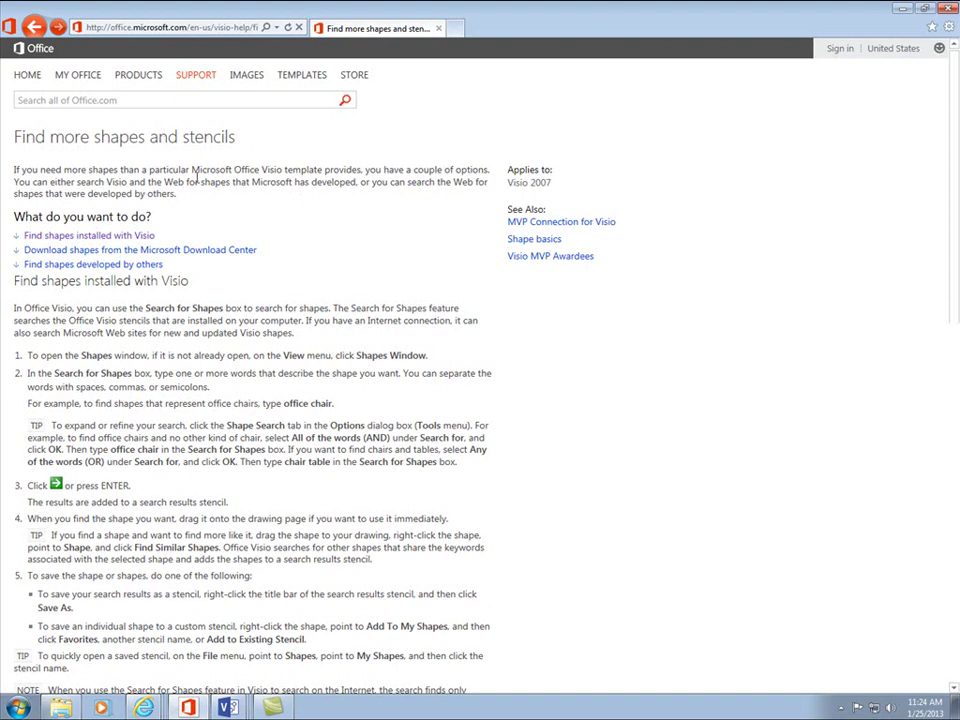
- Skim the Visio 2007 'Find more shapes and stencils' article, then return to the Capstone Drive folder
{"action": "scroll", "coordinate": [467, 302], "scroll_direction": "down", "scroll_amount": 5}
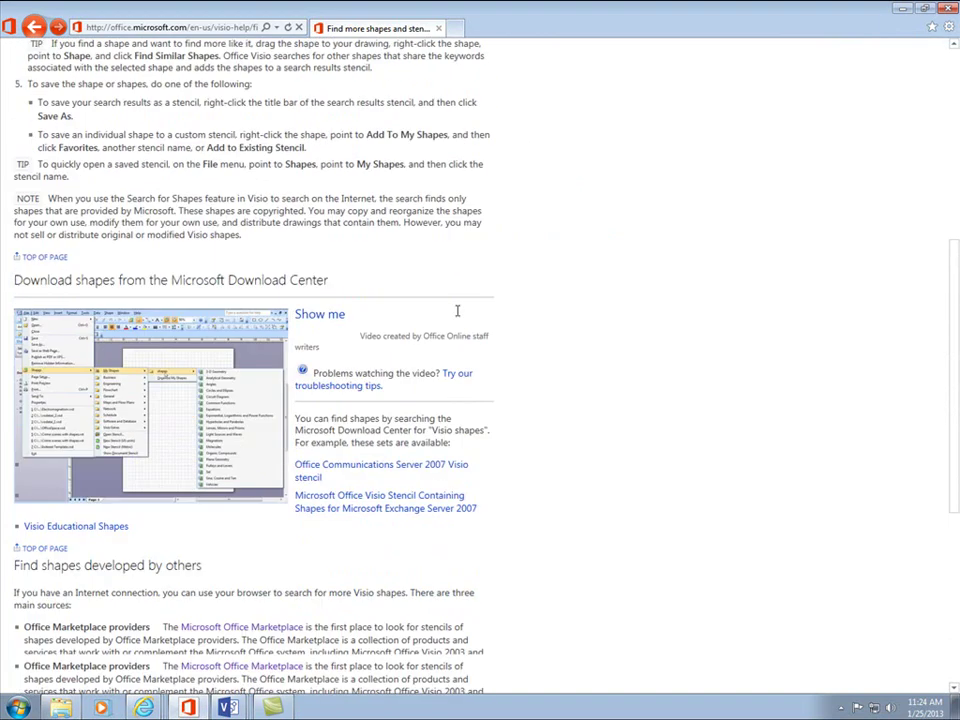
{"action": "scroll", "coordinate": [456, 313], "scroll_direction": "down", "scroll_amount": 1}
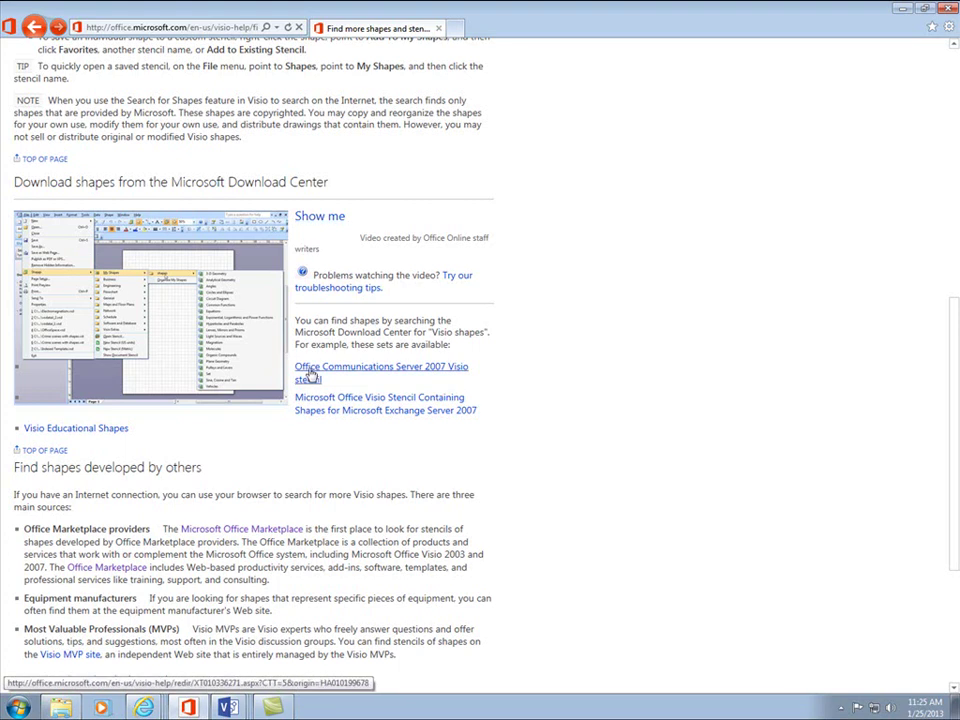
{"action": "scroll", "coordinate": [313, 375], "scroll_direction": "up", "scroll_amount": 2}
{"action": "scroll", "coordinate": [313, 375], "scroll_direction": "up", "scroll_amount": 3}
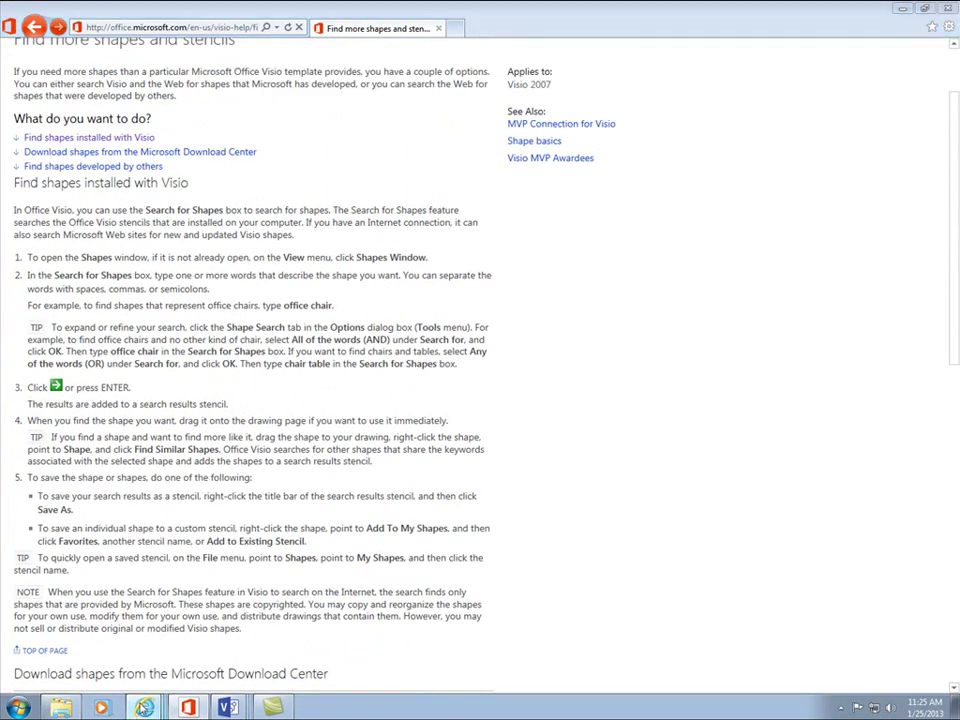
{"action": "mouse_move", "coordinate": [150, 695]}
{"action": "left_click", "coordinate": [140, 653]}
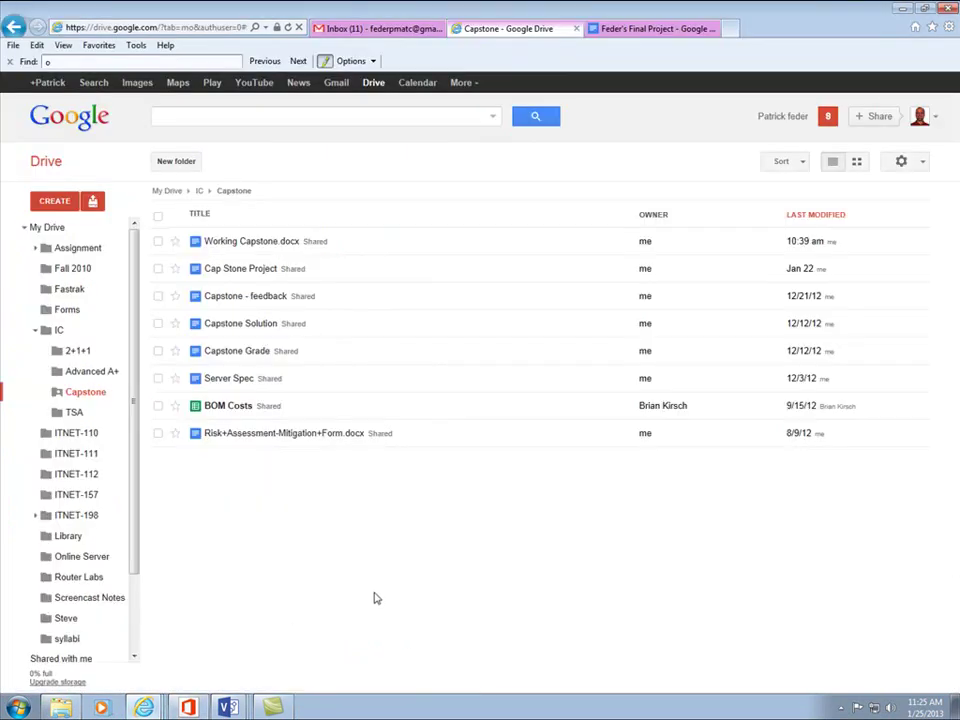